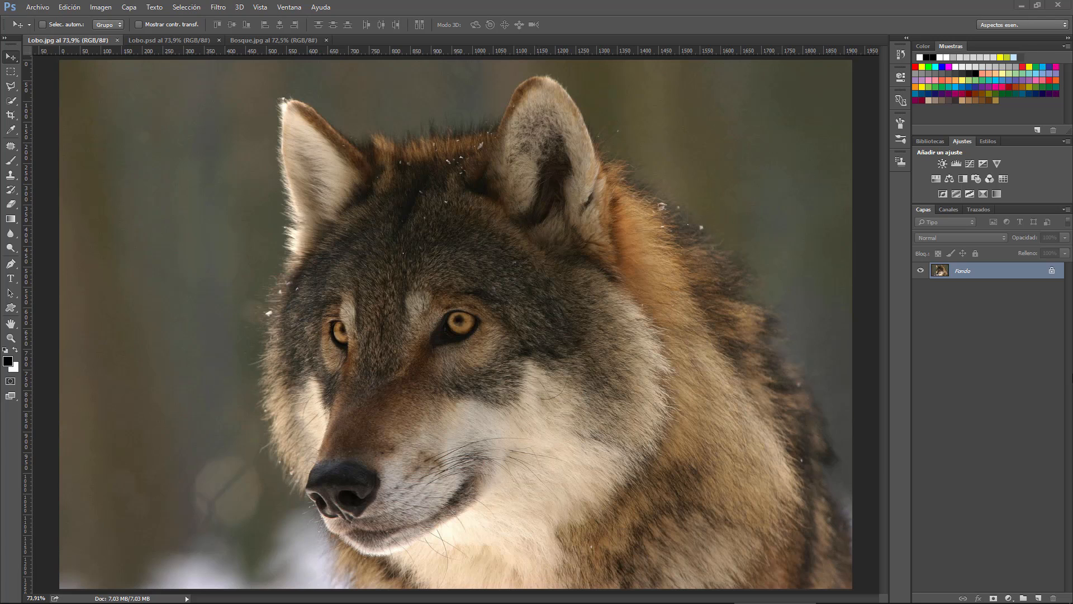
Close the Lobo.jpg document and locate the Perfeccionar borde command for the wolf selection in Lobo.psd
click(116, 40)
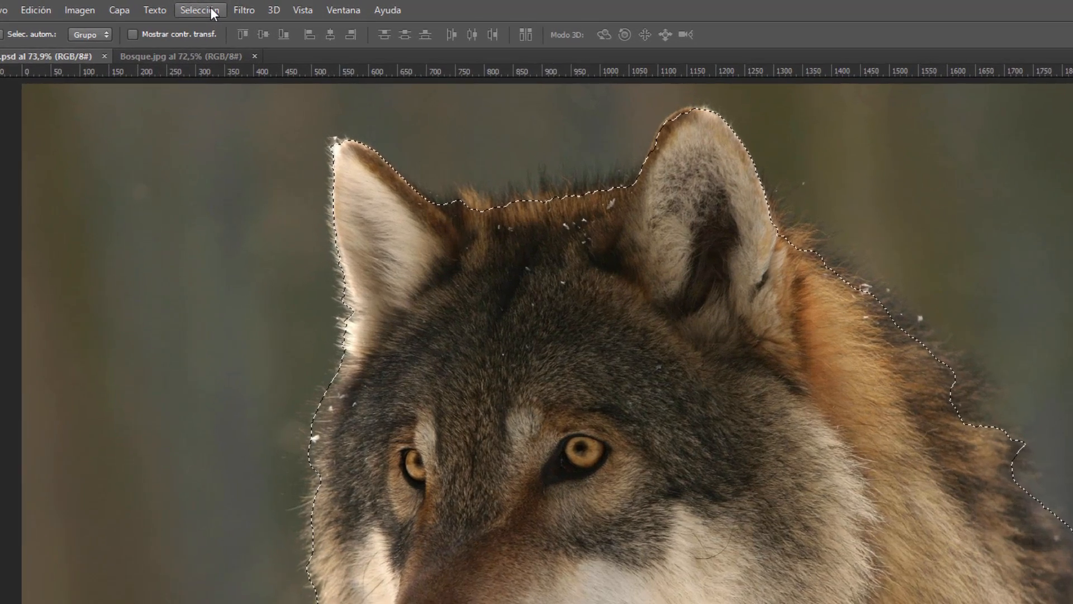
click(195, 8)
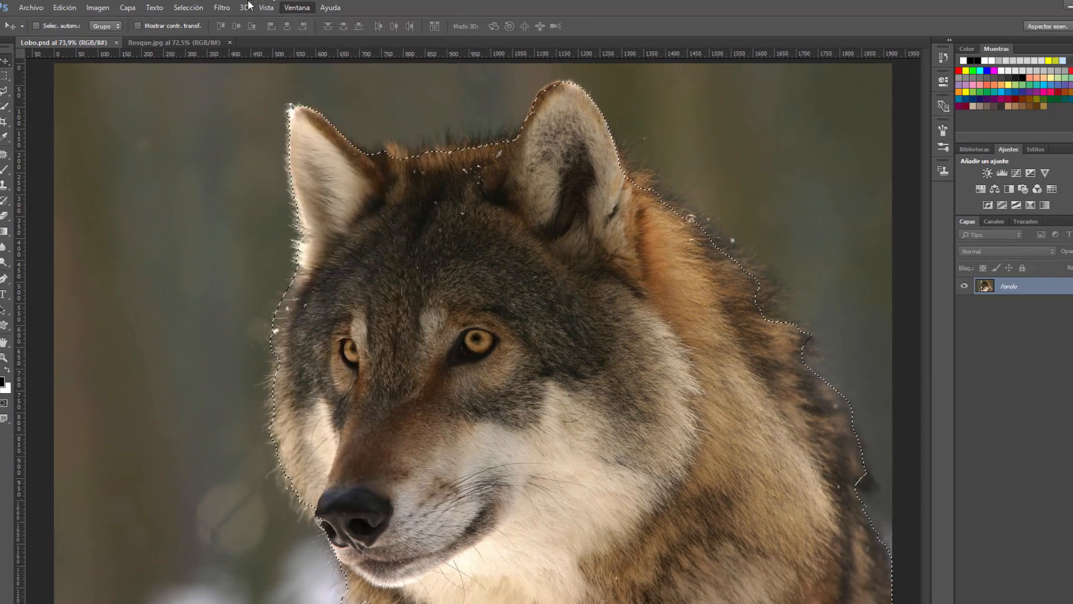
click(212, 11)
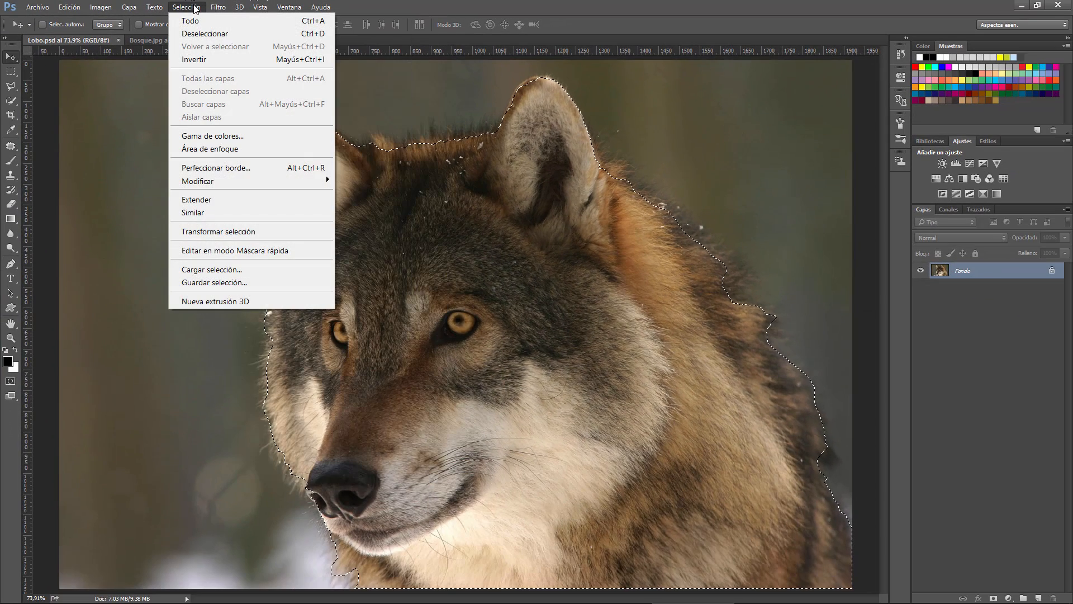
click(212, 11)
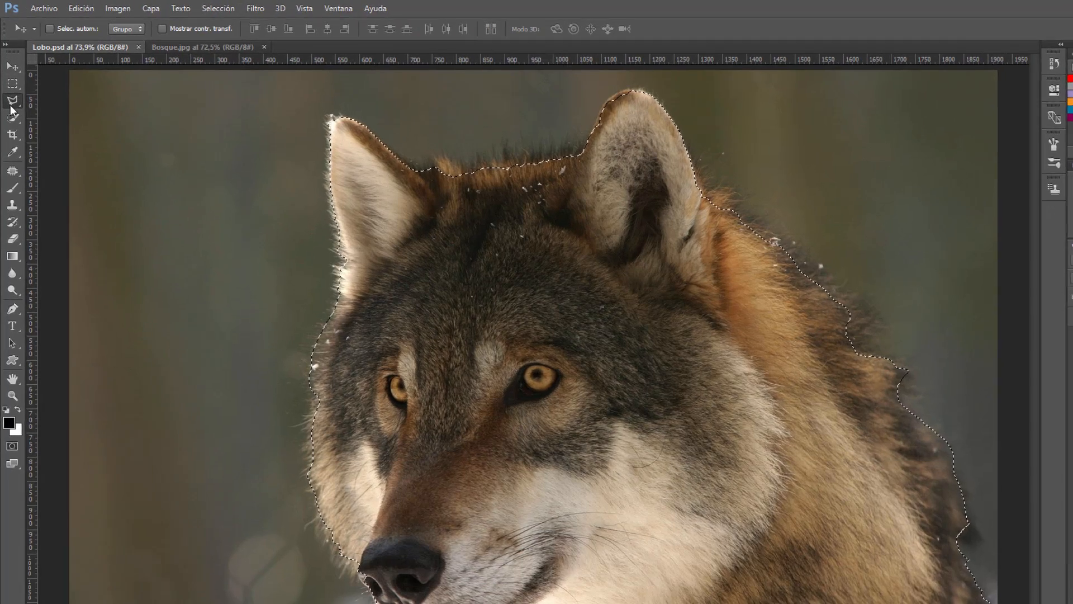
Choose the elliptical marquee tool and open Perfeccionar borde for the wolf selection, moving the dialog off the wolf's face
right_click(10, 87)
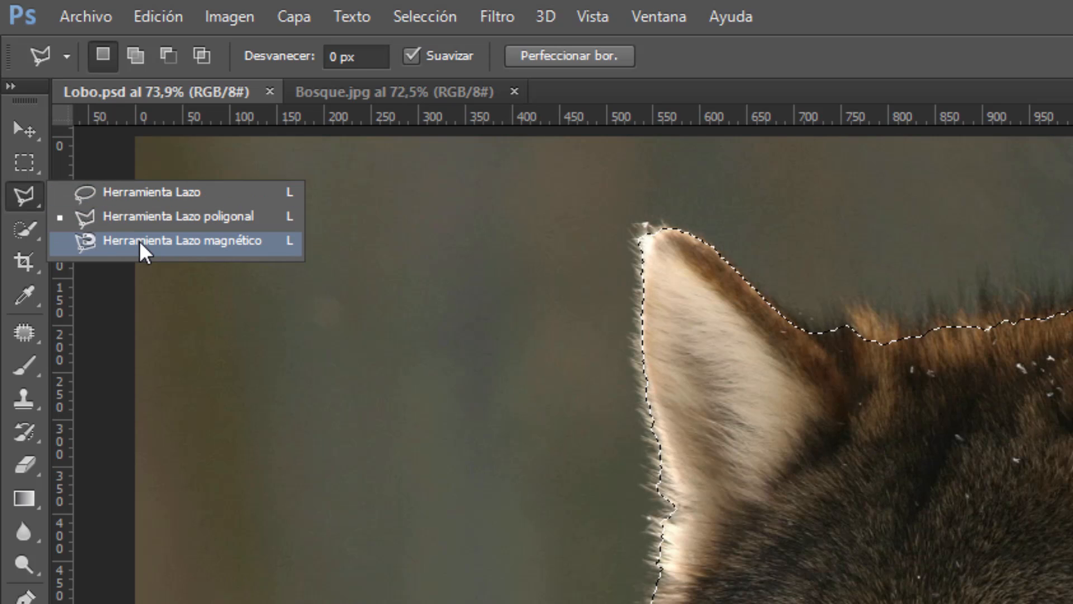
click(145, 218)
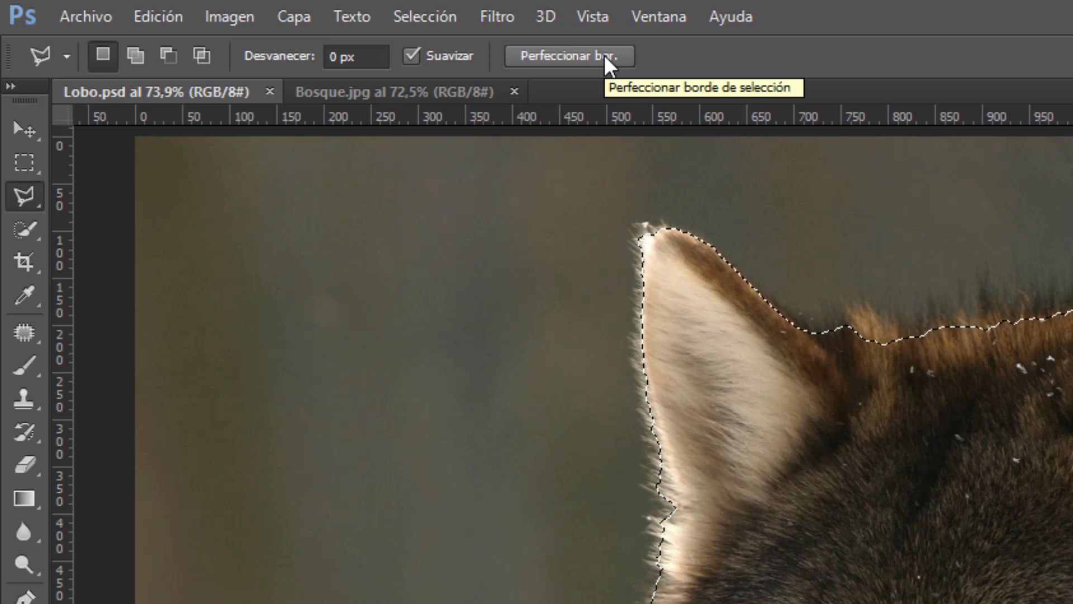
click(24, 162)
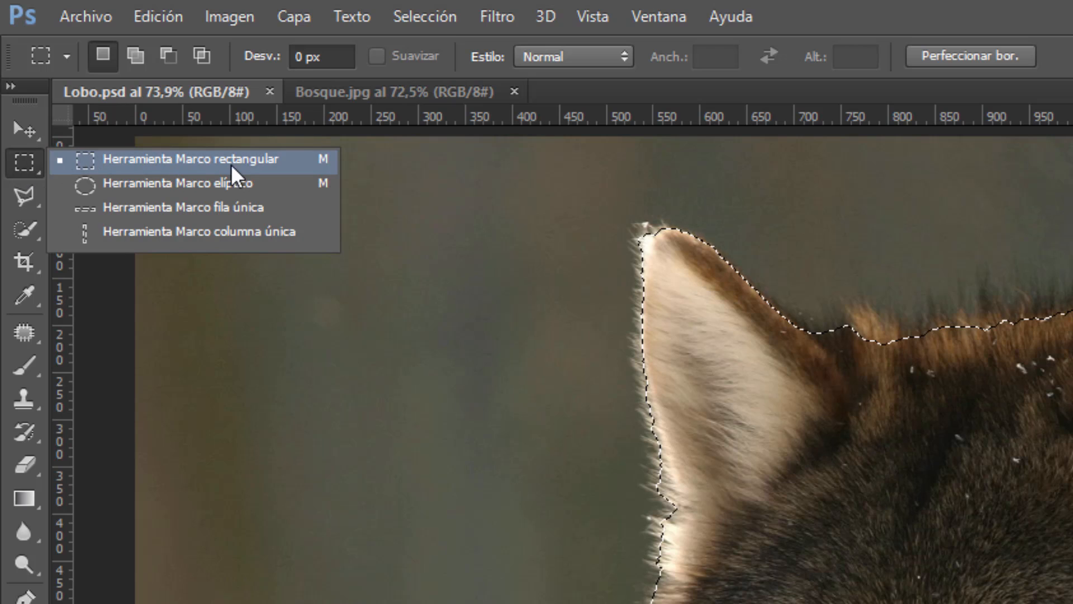
click(262, 190)
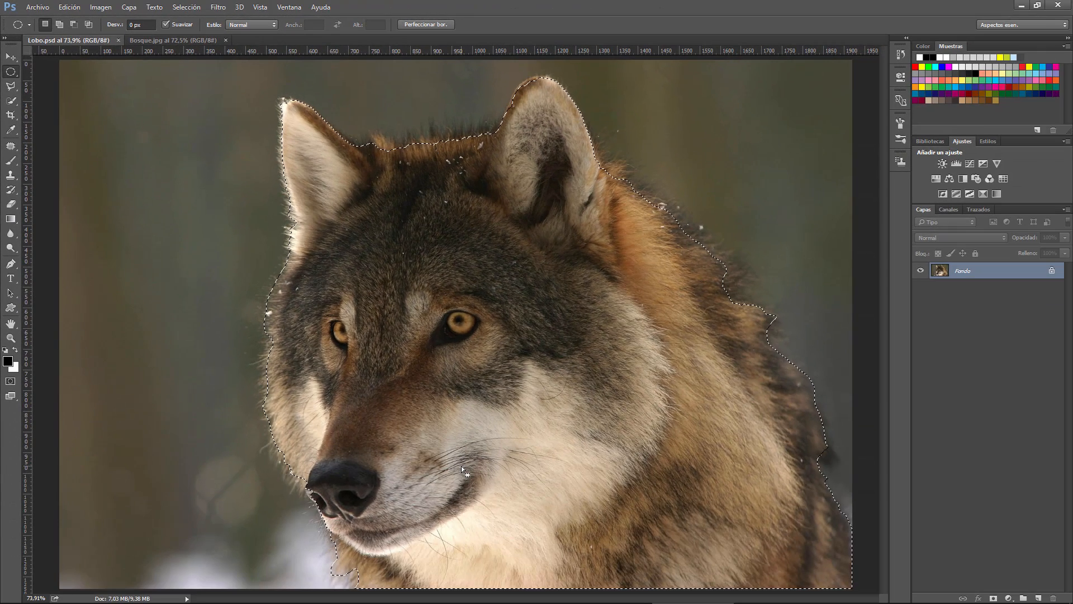
click(434, 25)
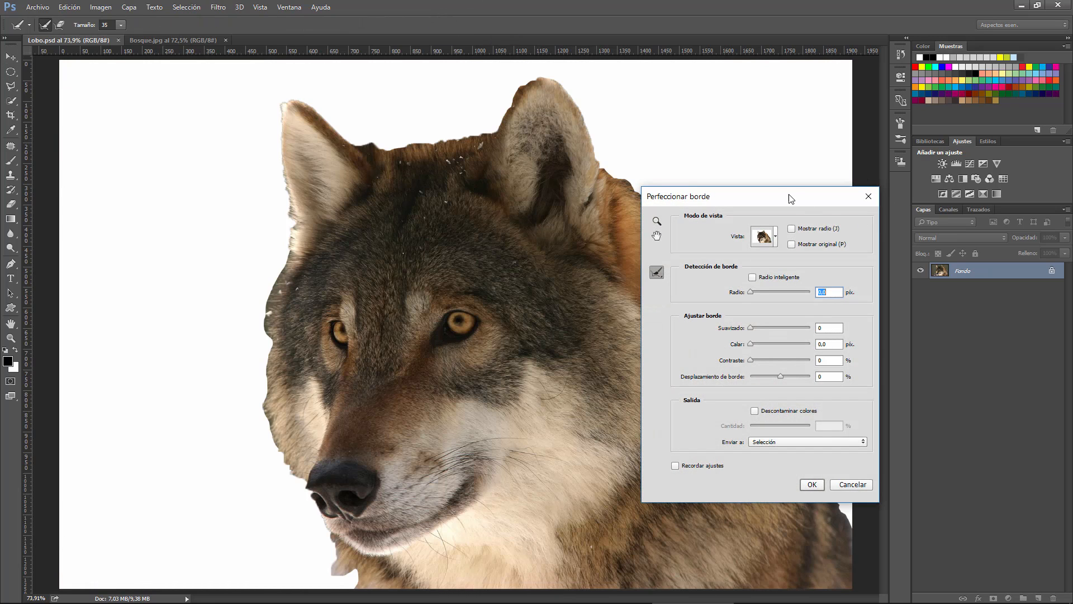
drag(783, 199, 842, 140)
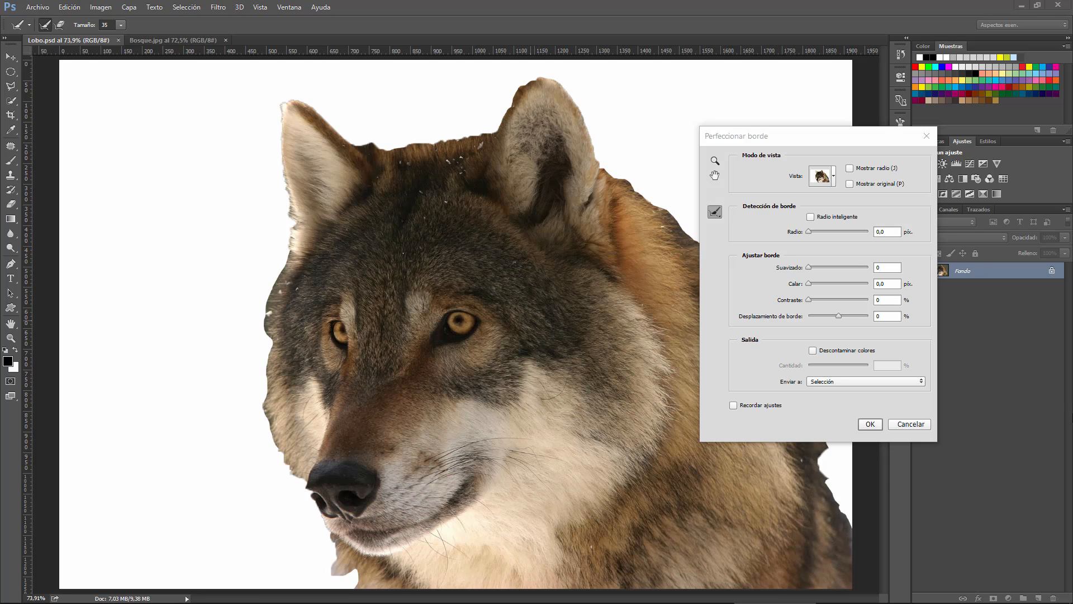
Preview the wolf cutout with the Sobre negro, Superponer and Sobre capas views, finishing on Sobre blanco
click(835, 178)
click(836, 178)
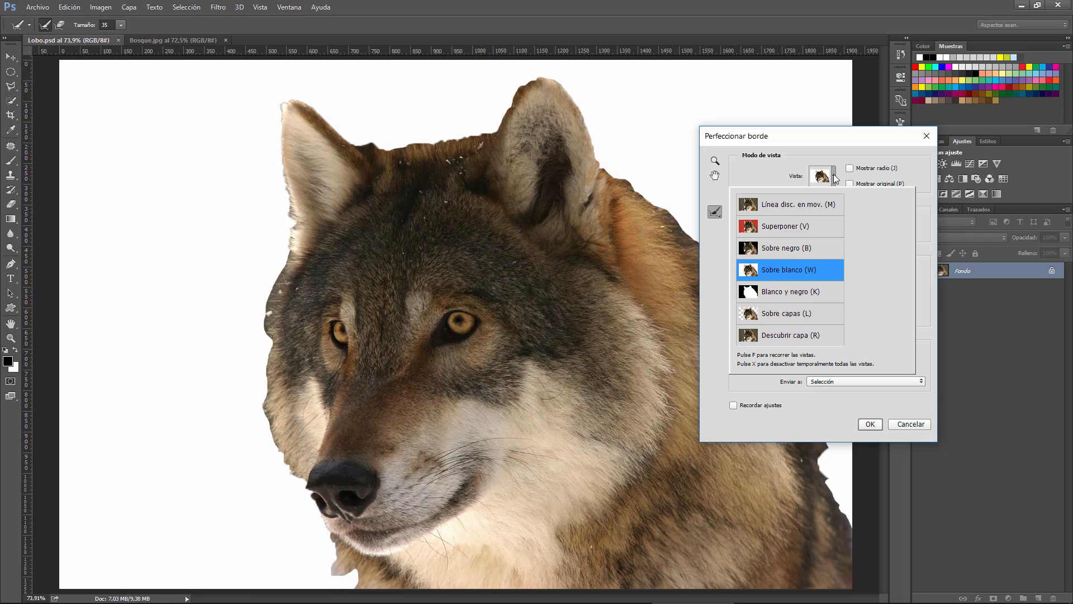
click(795, 253)
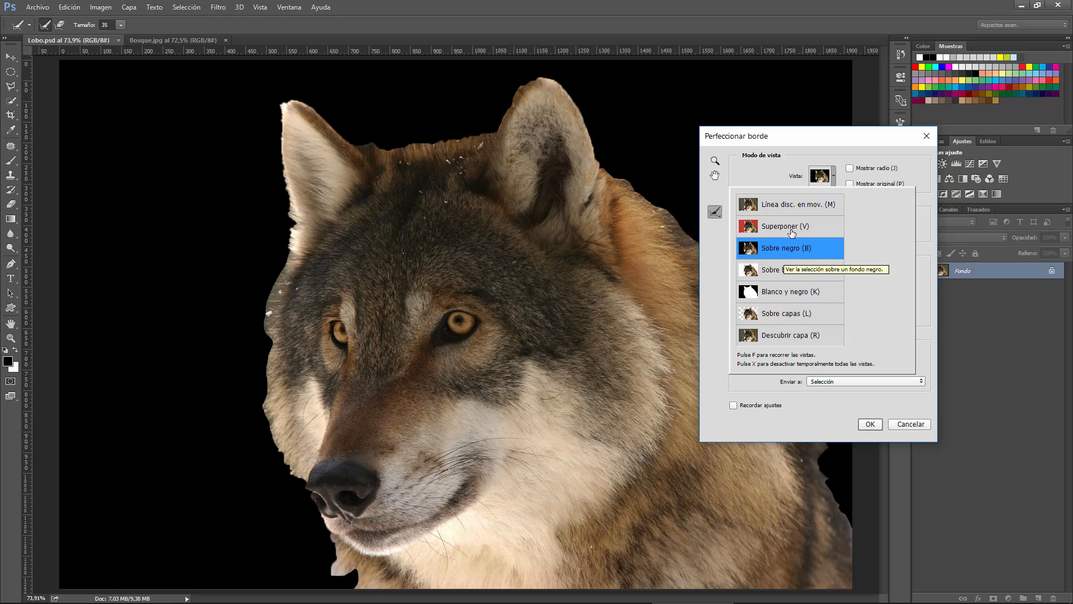
click(791, 233)
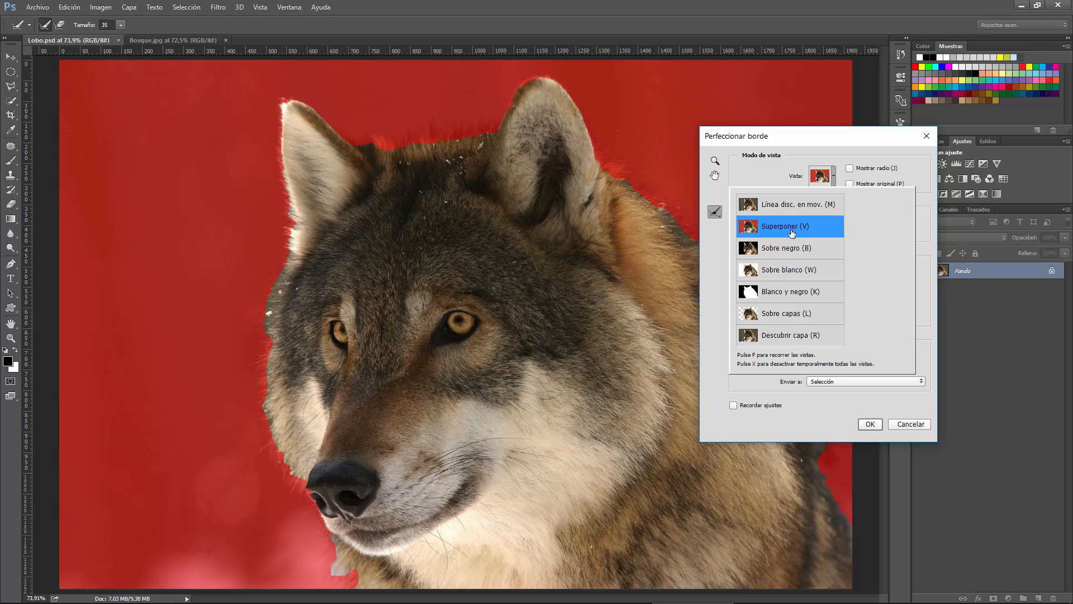
click(783, 316)
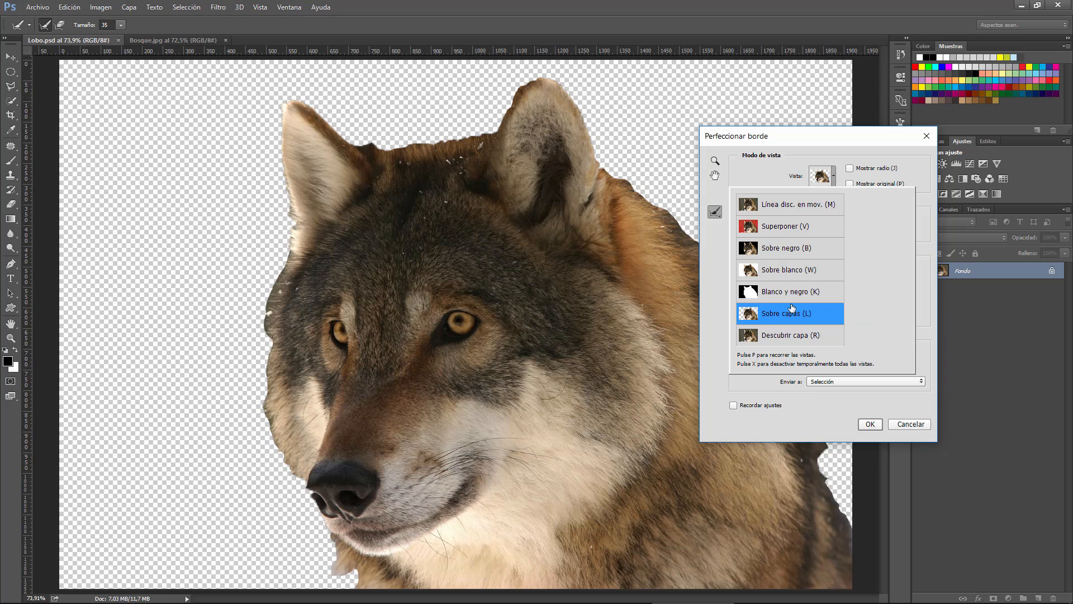
click(786, 270)
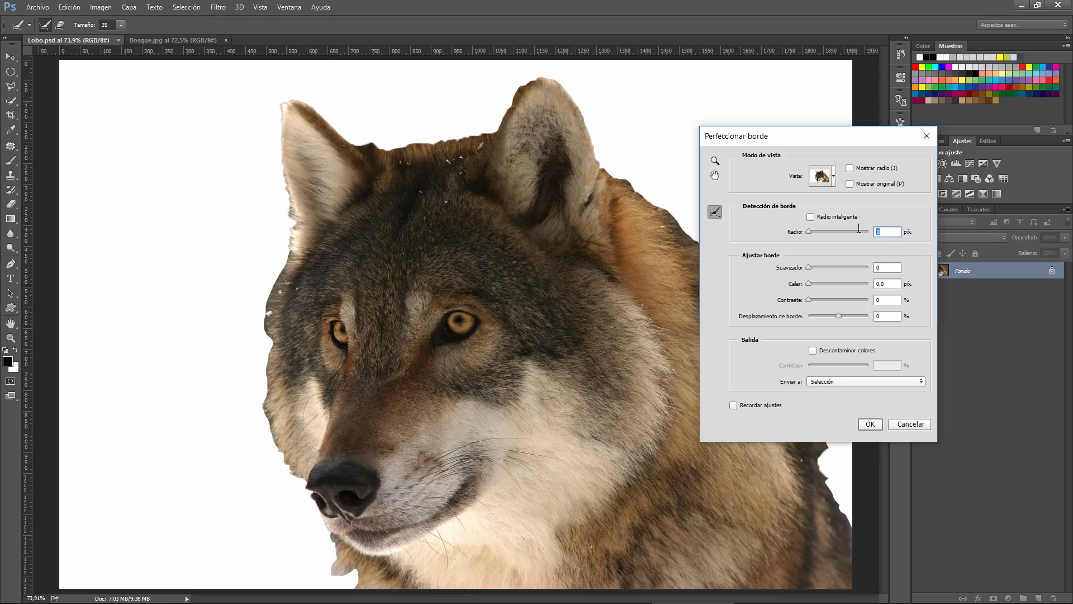
Compare the wolf's edge with a detection radius of 80 px and 0 px, ending at 80 px
text(80)
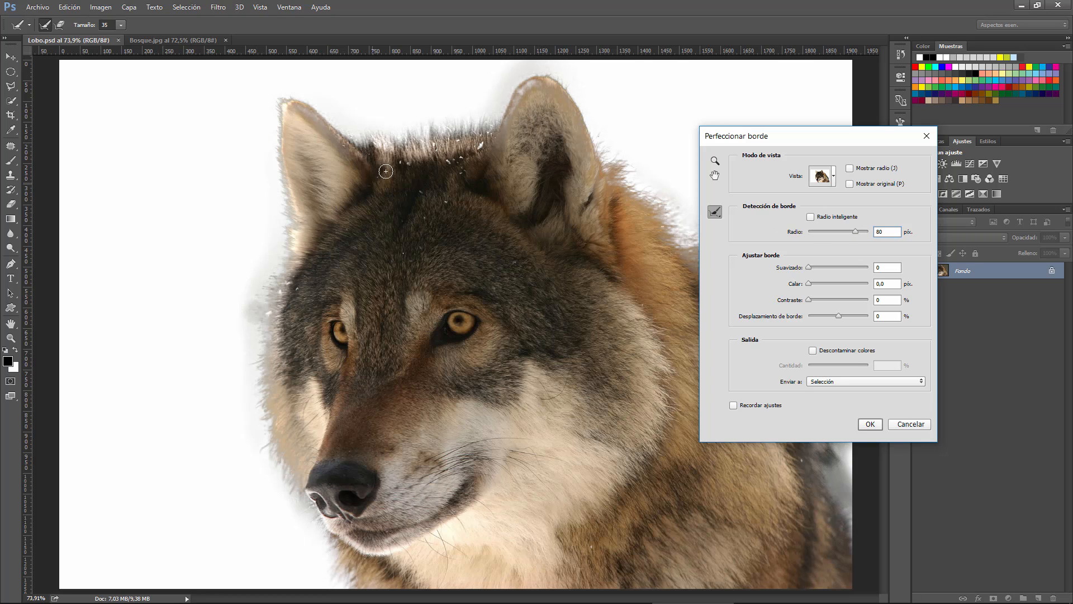
double_click(898, 230)
text(0)
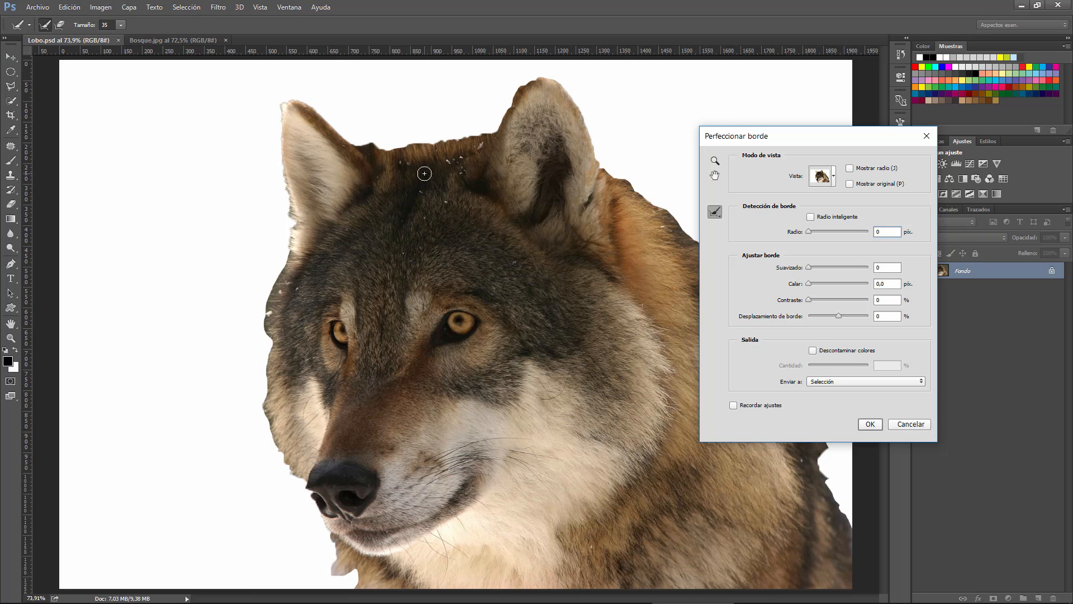
double_click(886, 232)
text(80)
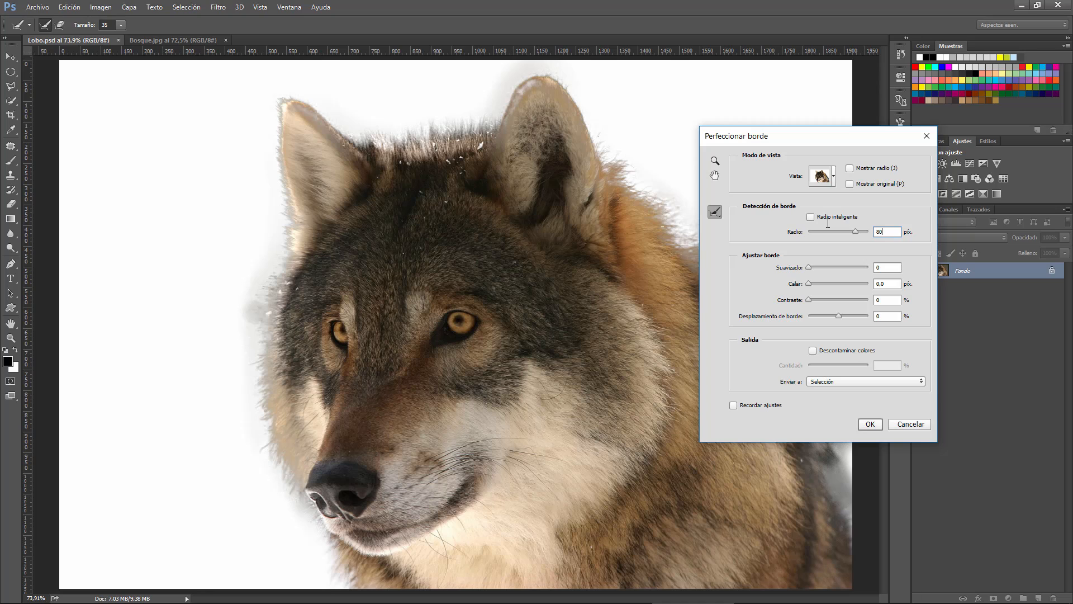
Examine the radius zone around the wolf with Mostrar radio, and return to the cutout preview
click(850, 168)
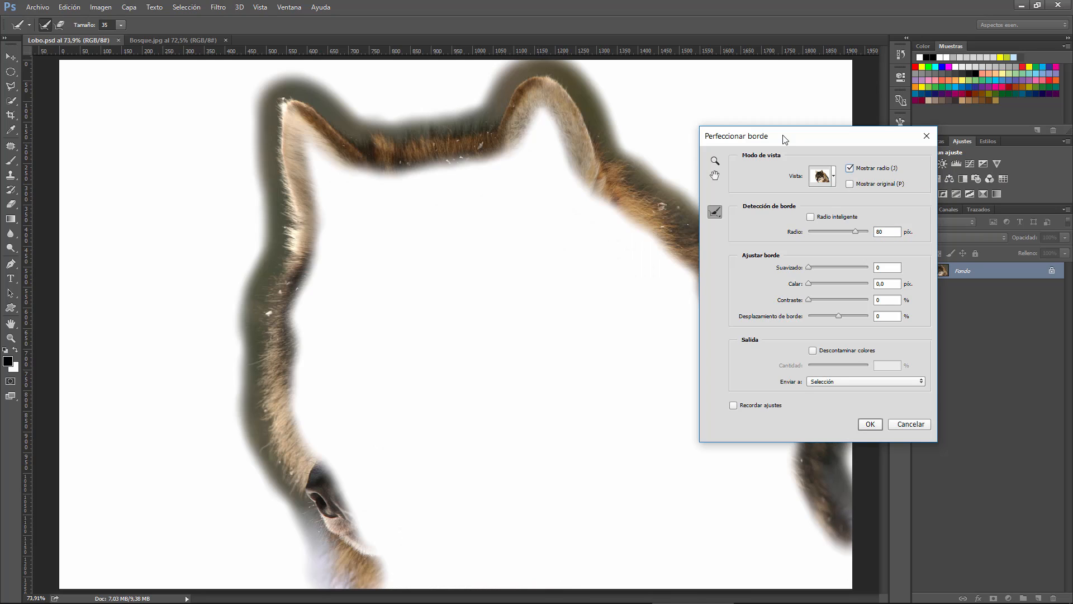
drag(786, 143, 916, 50)
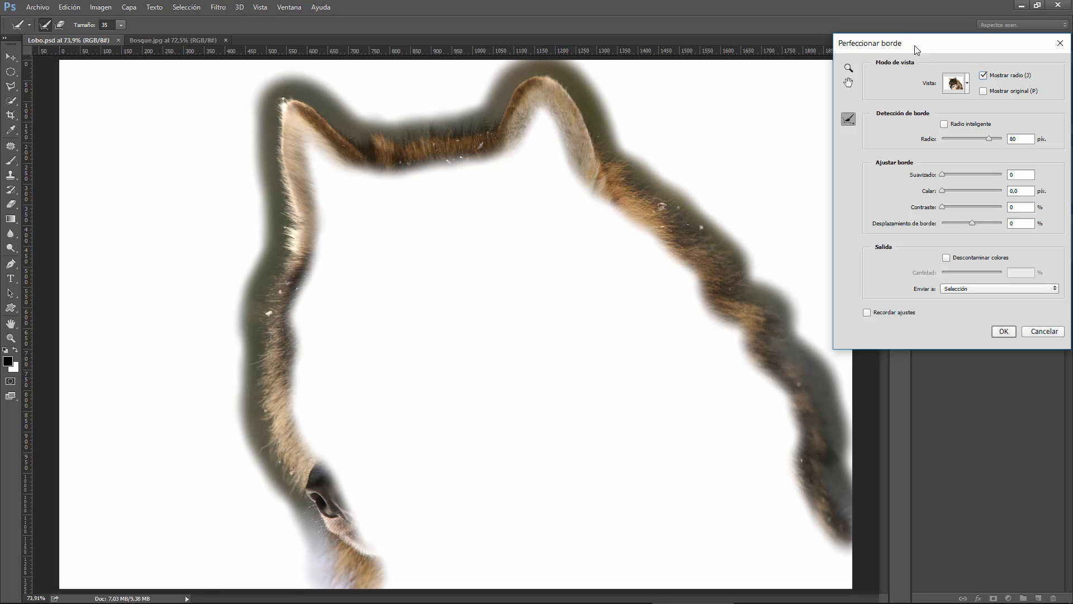
drag(915, 45, 681, 126)
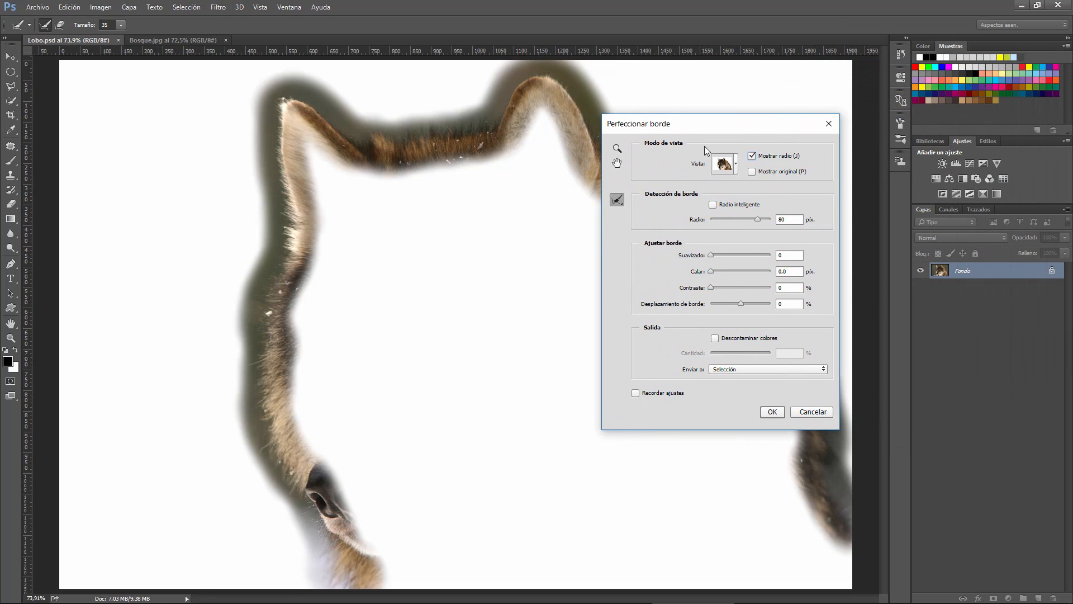
click(753, 158)
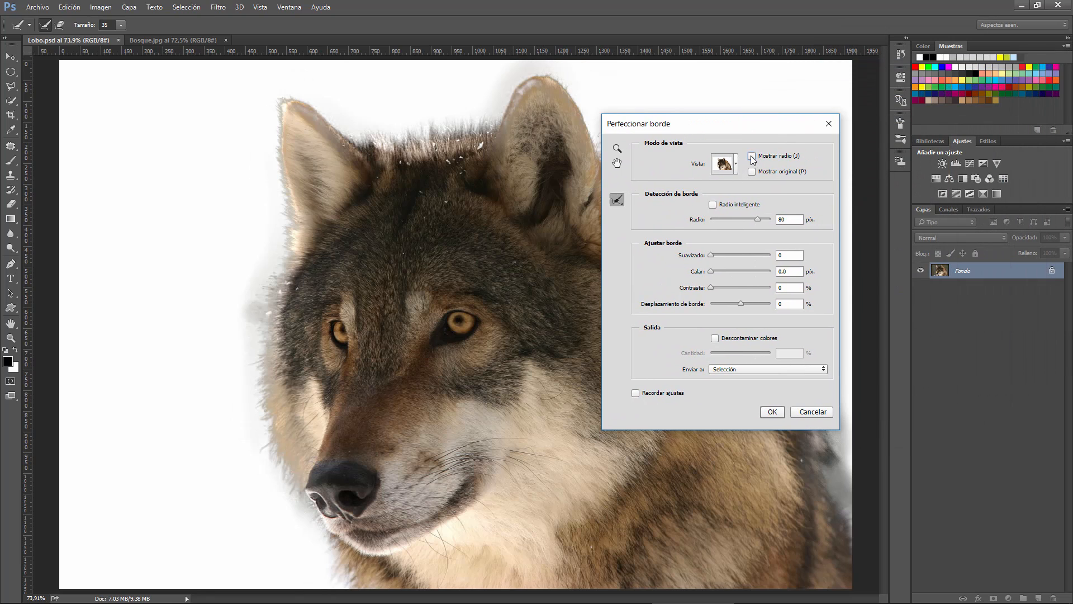
drag(727, 128, 907, 103)
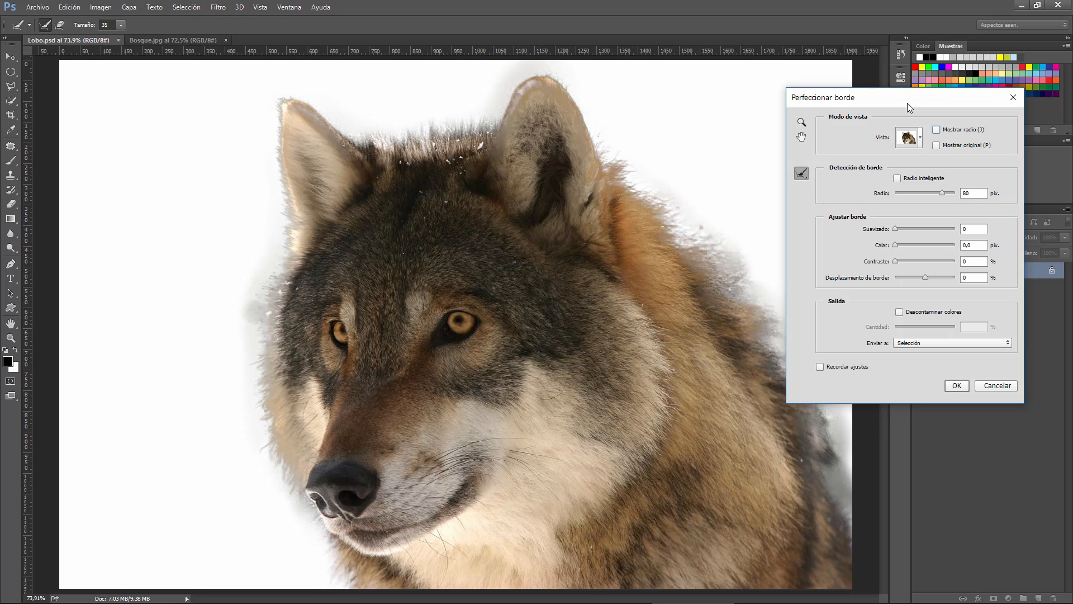
drag(907, 103, 830, 153)
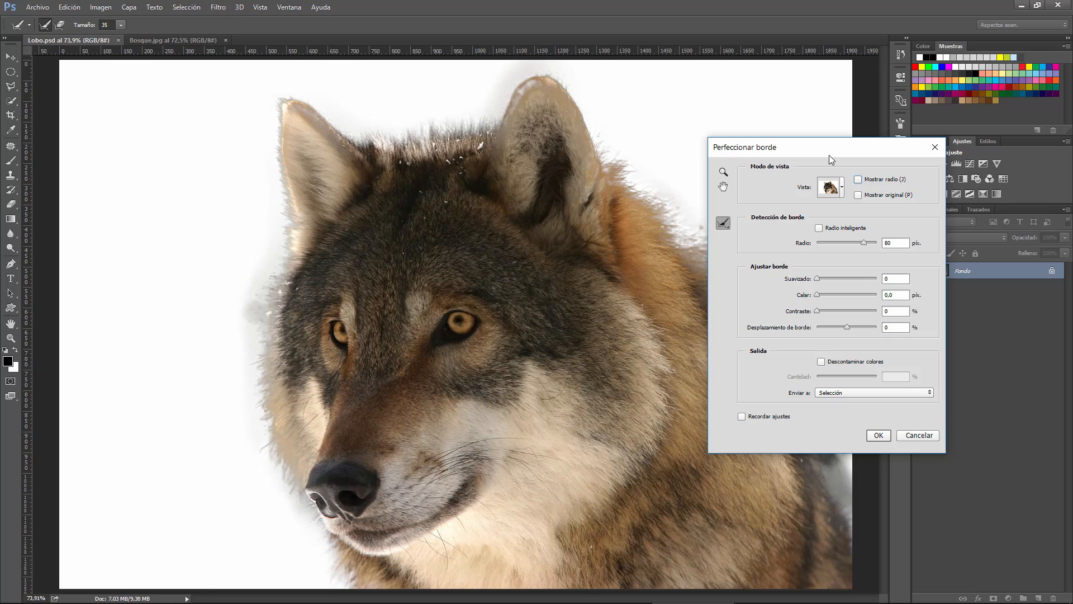
drag(829, 156, 845, 114)
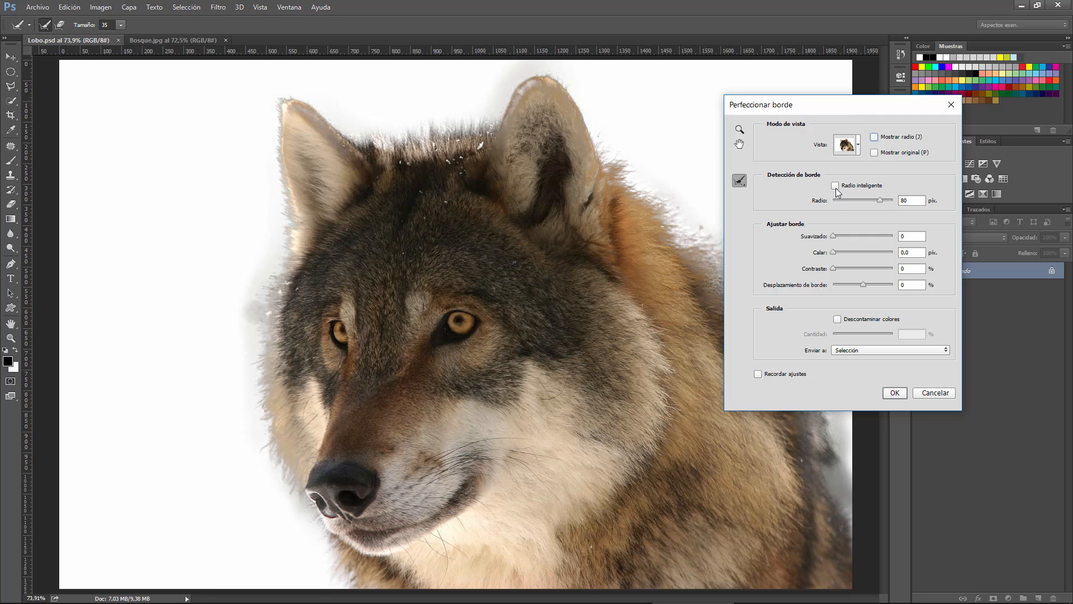
Enable Mostrar radio and Radio inteligente to examine how the detection zone adapts along the wolf's outline
click(874, 137)
drag(820, 116, 844, 155)
click(885, 186)
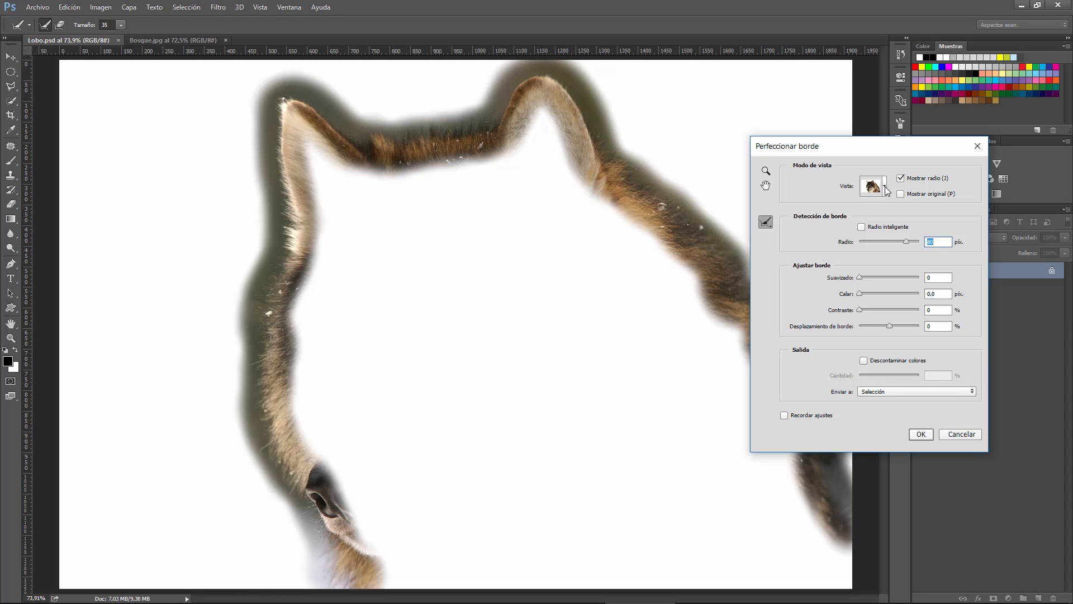
click(861, 226)
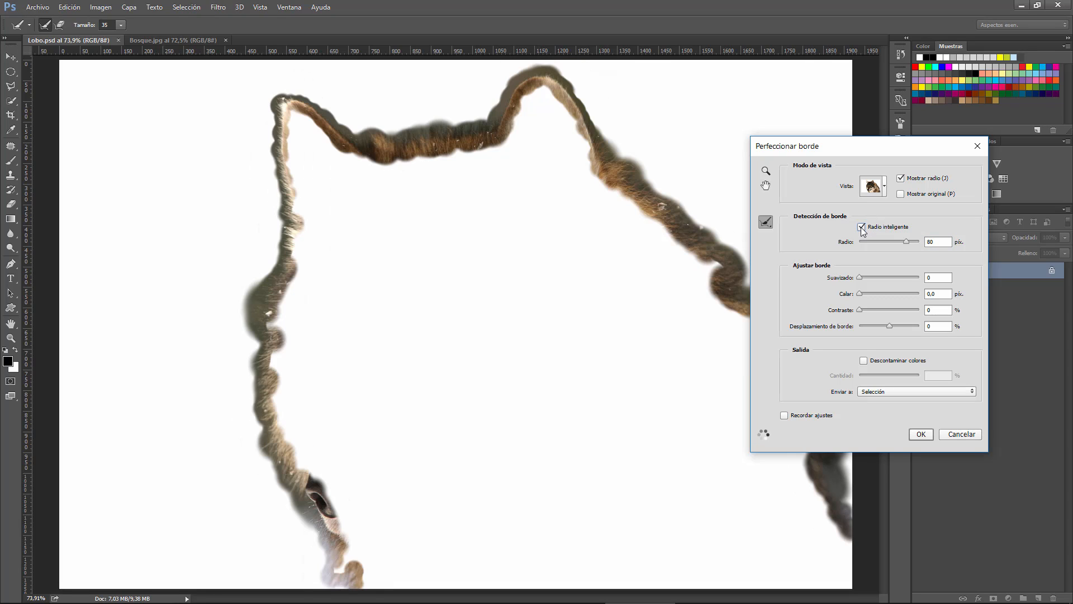
drag(847, 152, 924, 27)
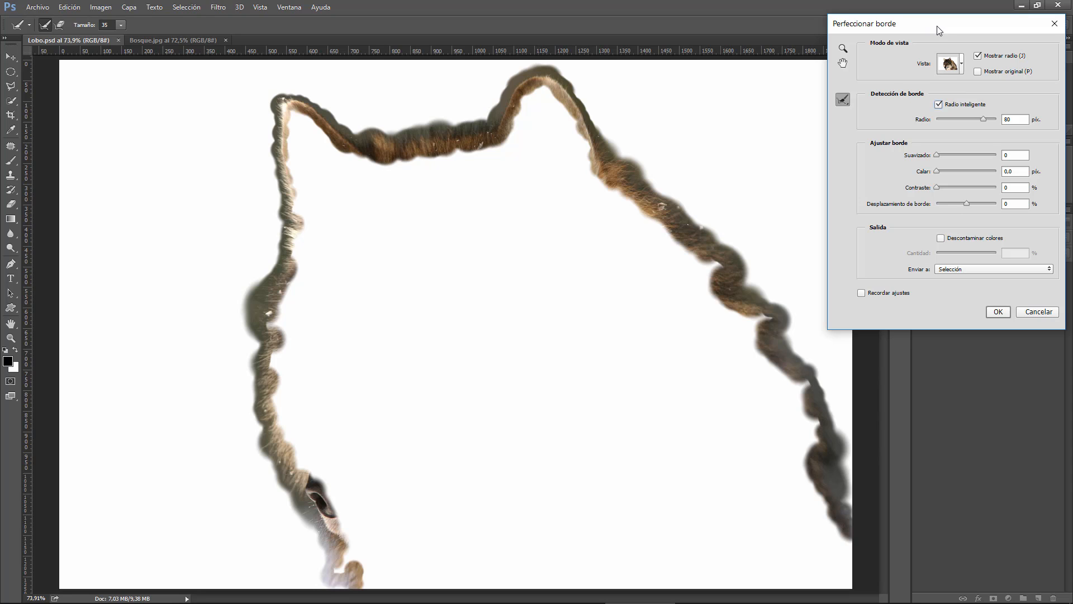
drag(936, 25, 702, 122)
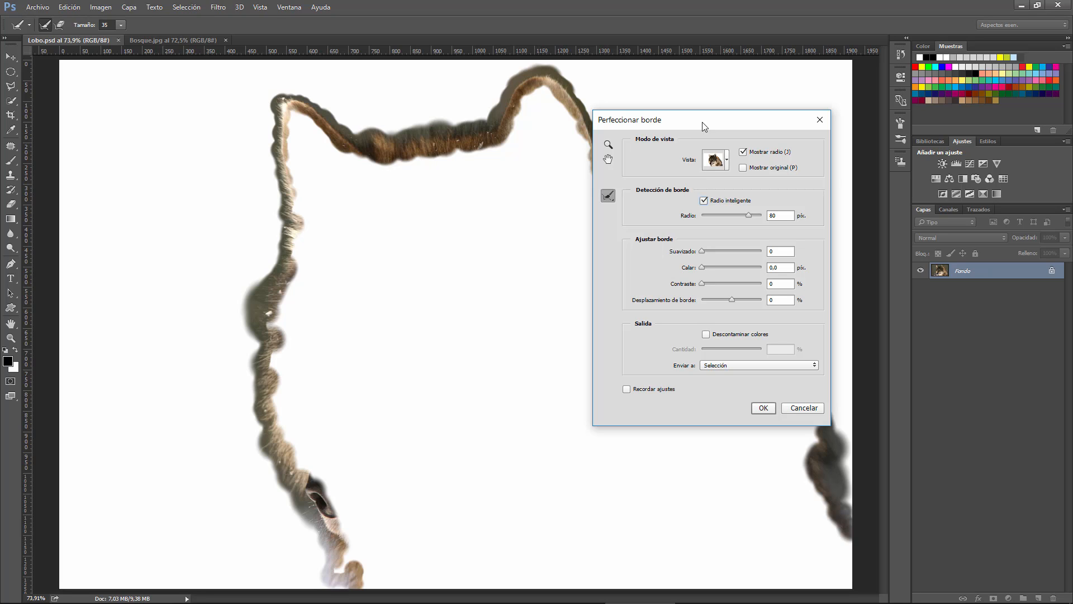
drag(702, 122, 713, 107)
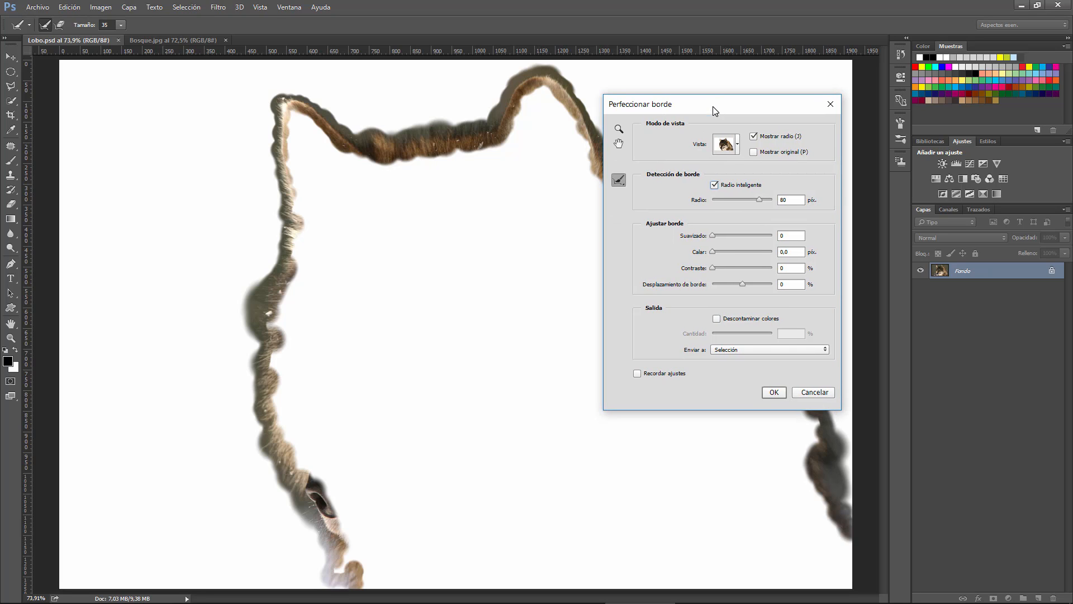
Disable Radio inteligente, set the detection radius to 0 px, and turn off Mostrar radio with Perfeccionar radio as the active tool
click(715, 185)
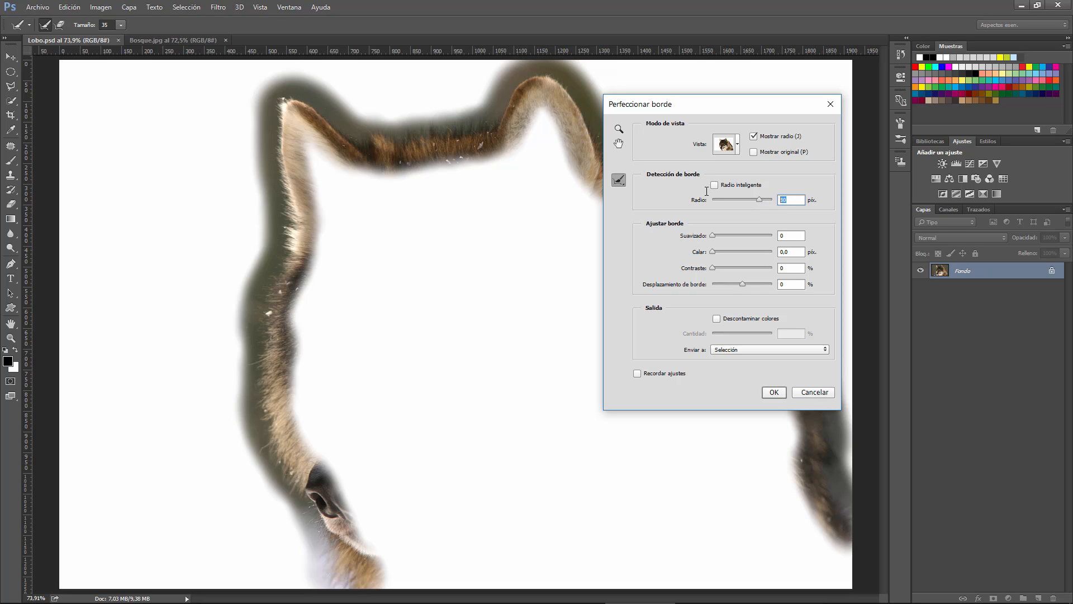
text(0)
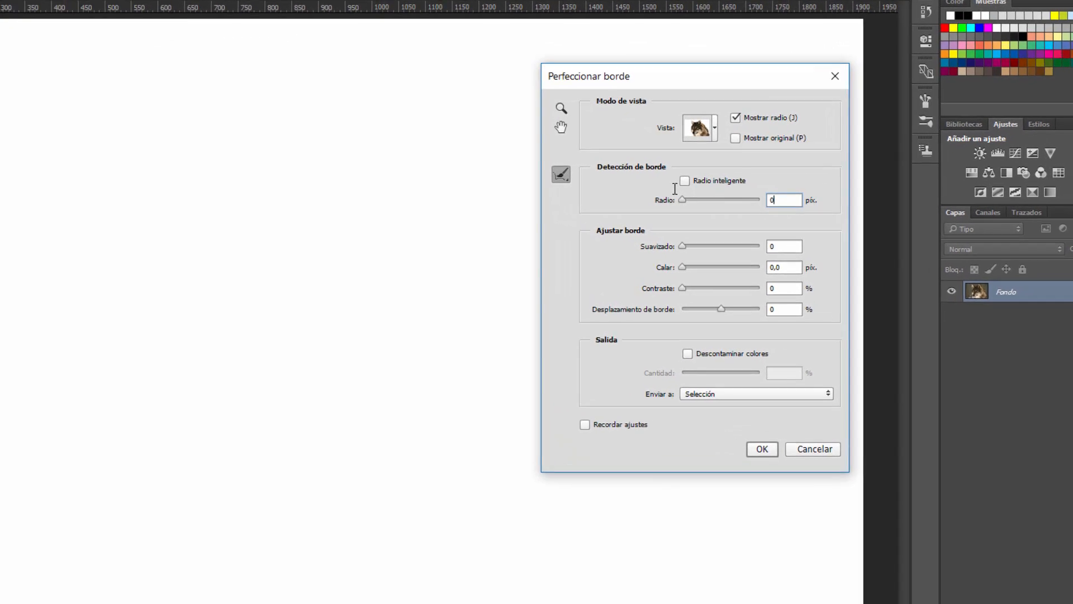
click(622, 180)
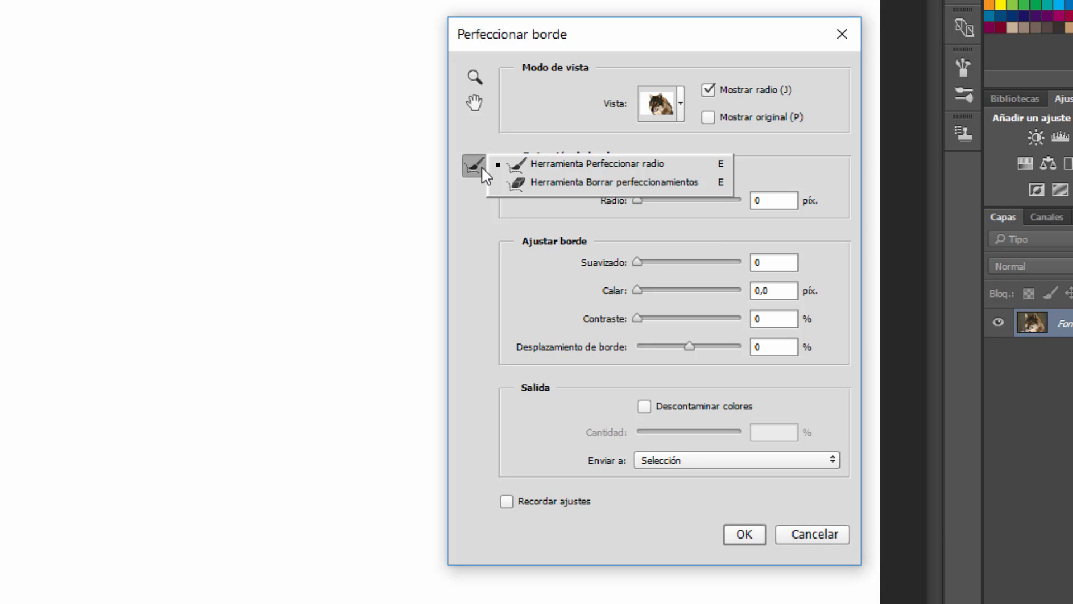
click(481, 166)
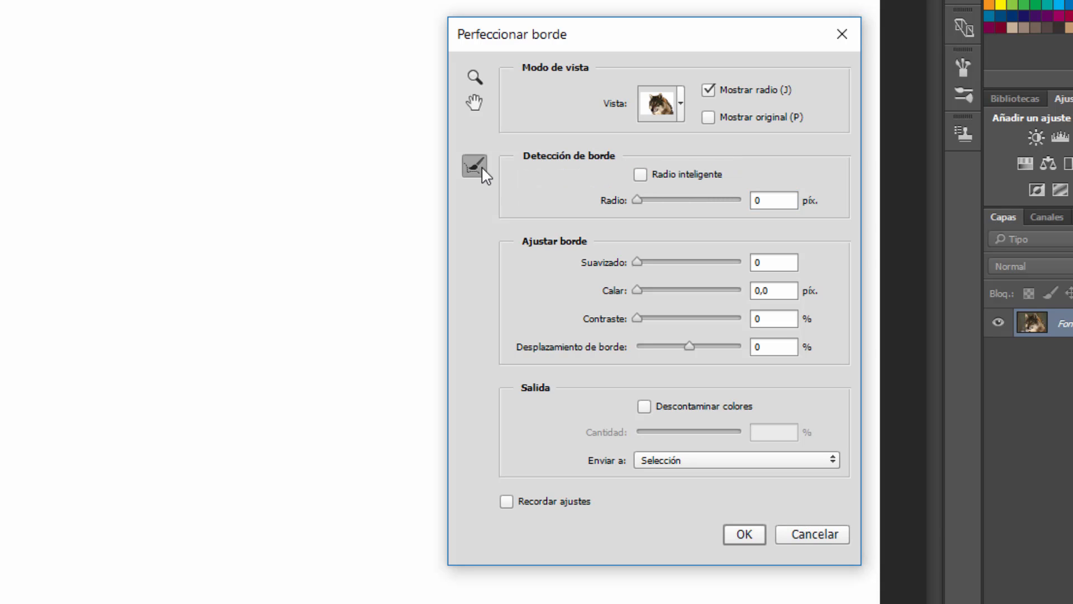
click(710, 89)
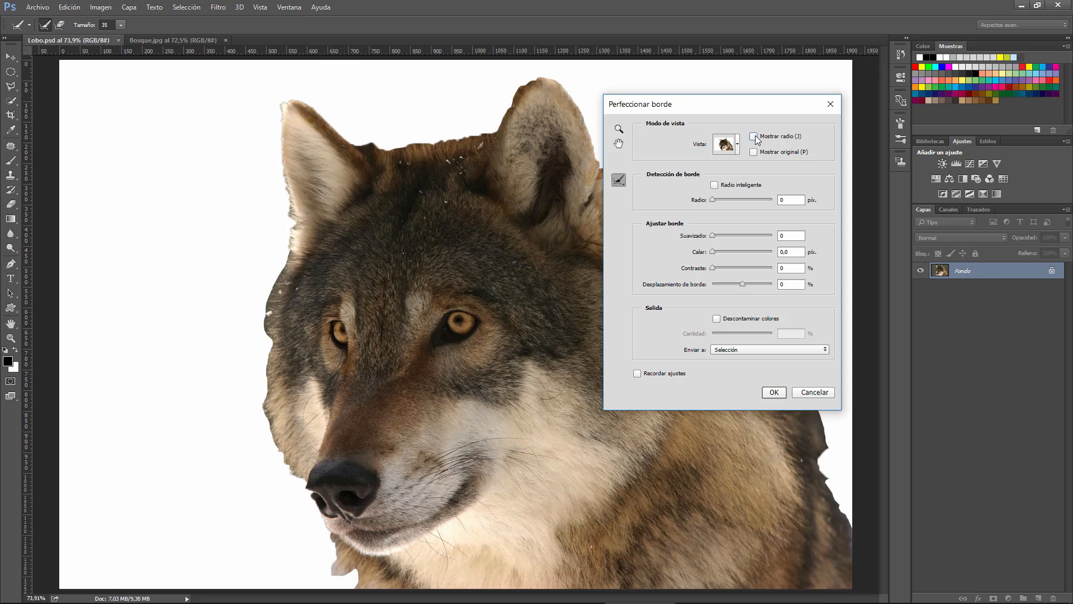
Activate Herramienta Perfeccionar radio, move the dialog off the wolf, and set the brush size to 40
click(623, 179)
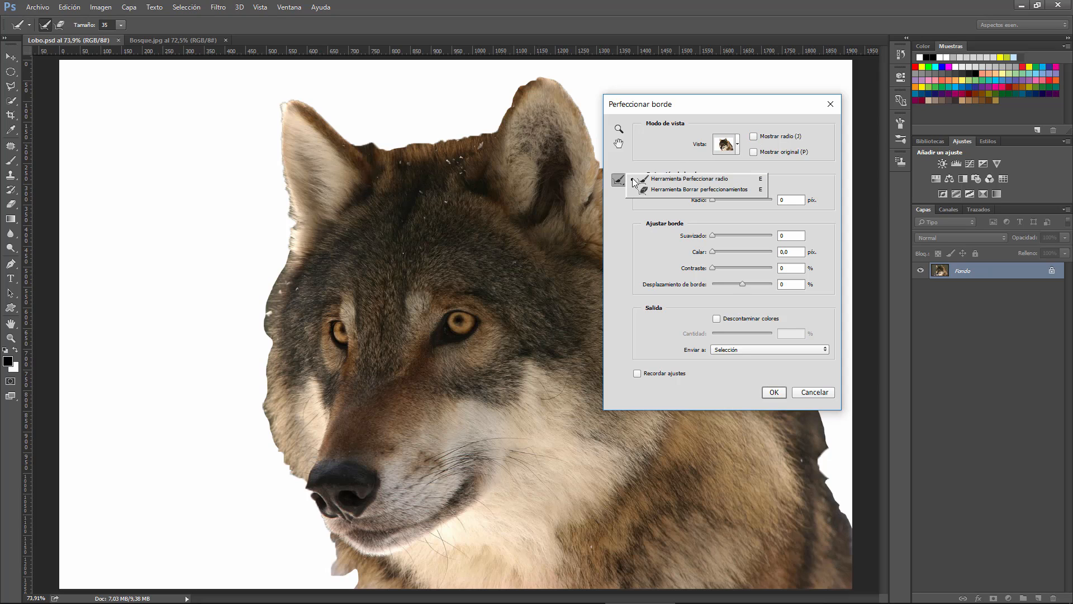
click(686, 179)
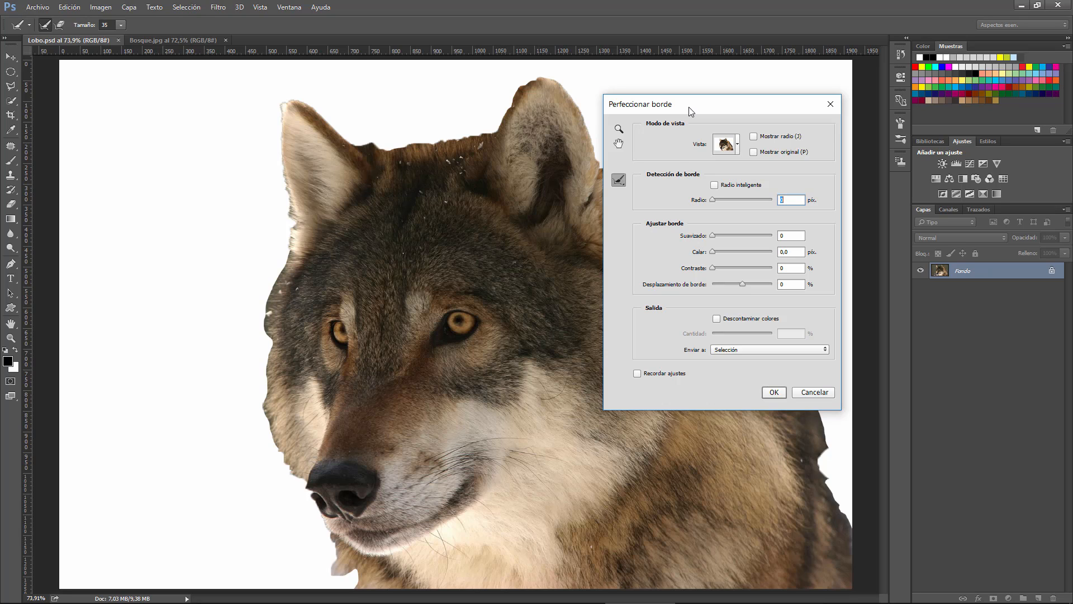
drag(688, 106, 921, 91)
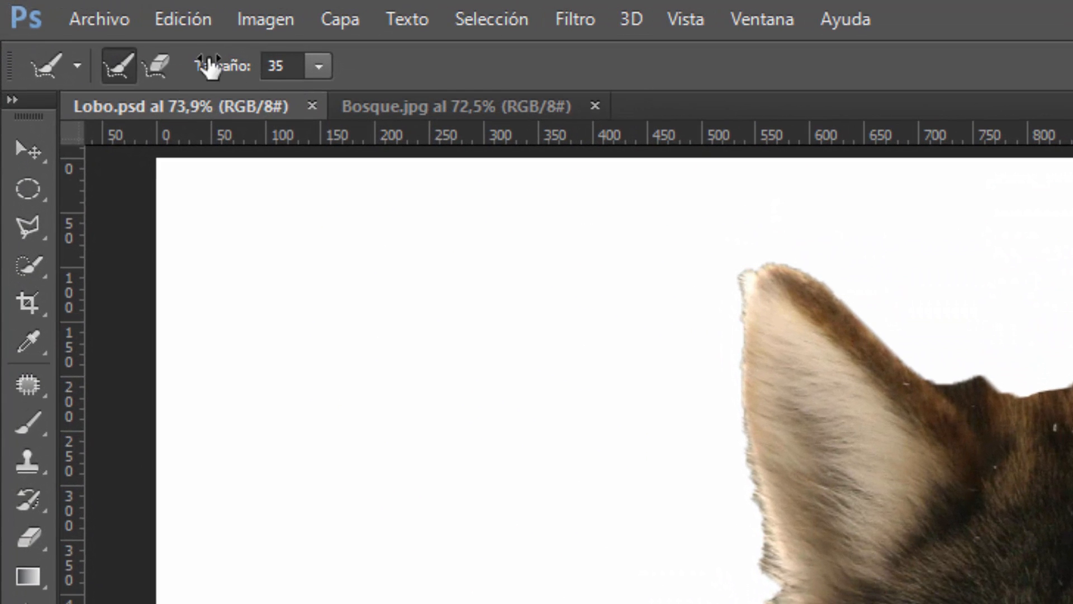
click(124, 62)
click(318, 66)
drag(319, 95, 345, 100)
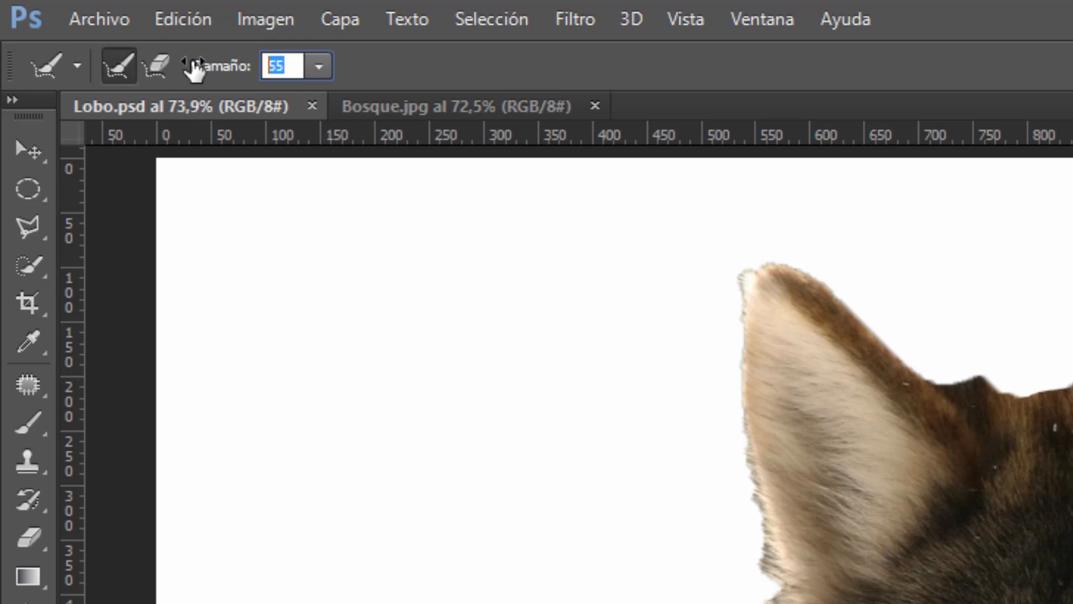
text(40)
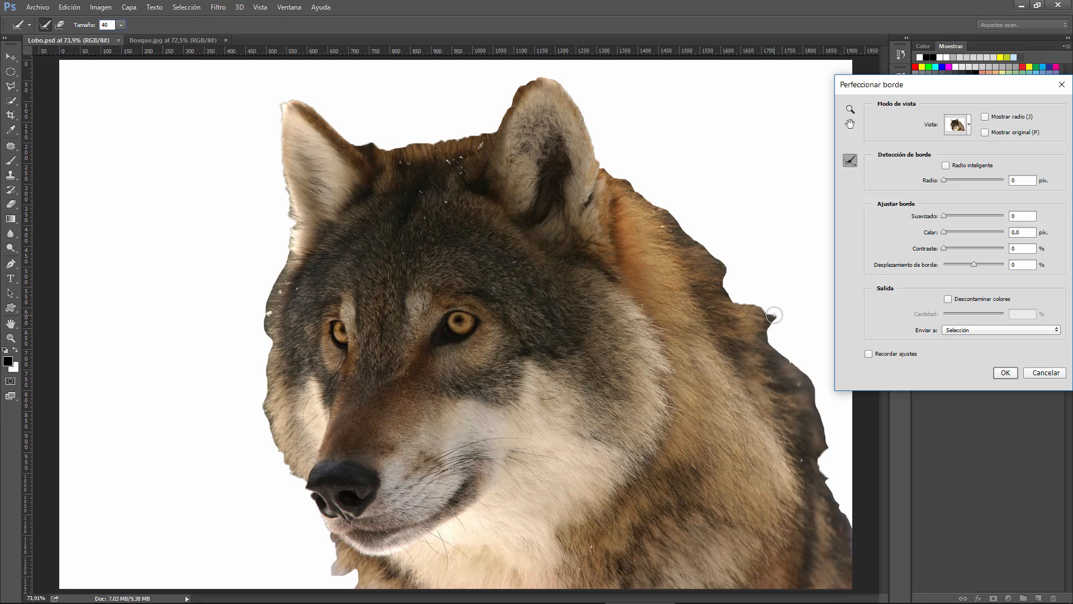
Paint the fur edge of the wolf's back, head and face with Perfeccionar radio
mouse_move(774, 315)
mouse_down()
mouse_move(728, 302)
mouse_move(722, 264)
mouse_move(701, 243)
mouse_move(592, 161)
mouse_move(574, 99)
mouse_move(549, 75)
mouse_move(520, 81)
mouse_move(497, 128)
mouse_move(390, 148)
mouse_move(361, 148)
mouse_move(290, 101)
mouse_move(283, 174)
mouse_move(294, 201)
mouse_move(285, 245)
mouse_move(265, 270)
mouse_move(257, 343)
mouse_move(287, 257)
mouse_move(261, 377)
mouse_move(289, 475)
mouse_move(254, 345)
mouse_move(280, 237)
mouse_move(281, 126)
mouse_move(287, 110)
mouse_move(302, 110)
mouse_move(277, 145)
mouse_move(284, 105)
mouse_move(376, 147)
mouse_move(465, 134)
mouse_move(537, 100)
mouse_move(593, 133)
mouse_move(605, 178)
mouse_move(618, 182)
mouse_move(597, 144)
mouse_move(639, 199)
mouse_up()
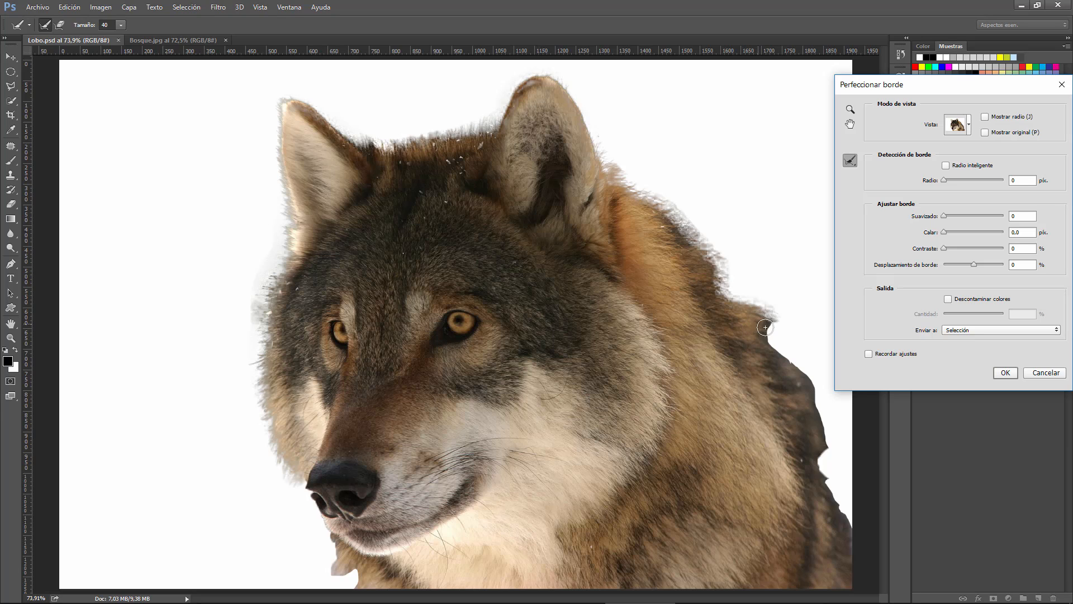
drag(765, 327, 790, 372)
mouse_move(813, 410)
mouse_down()
mouse_move(820, 446)
mouse_move(802, 387)
mouse_move(782, 359)
mouse_move(758, 352)
mouse_up()
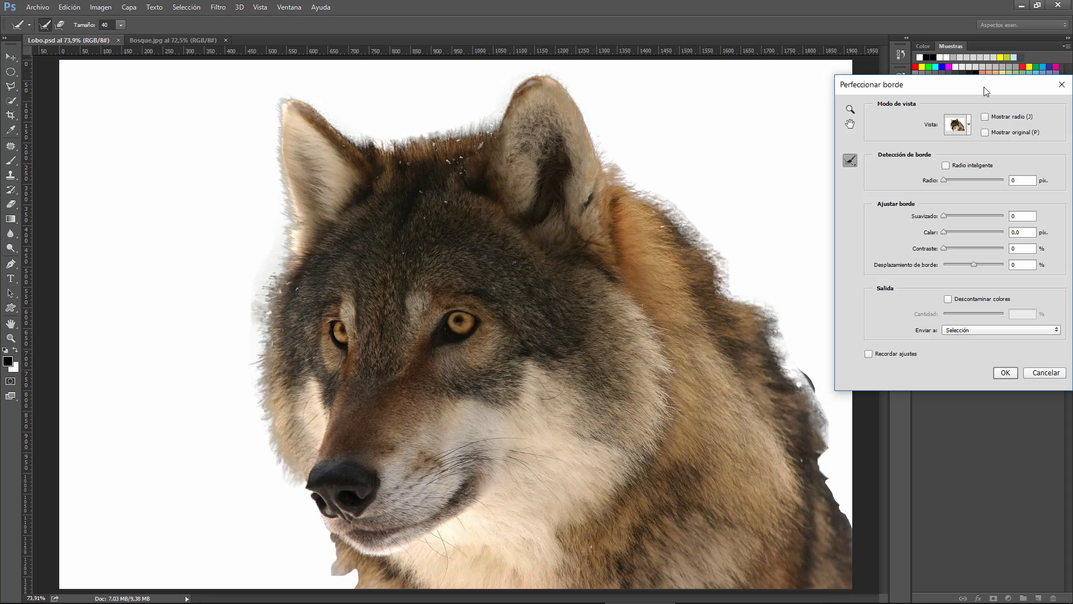
Restore the original edge along the wolf's back, head and face with Herramienta Borrar perfeccionamientos
drag(986, 91, 966, 78)
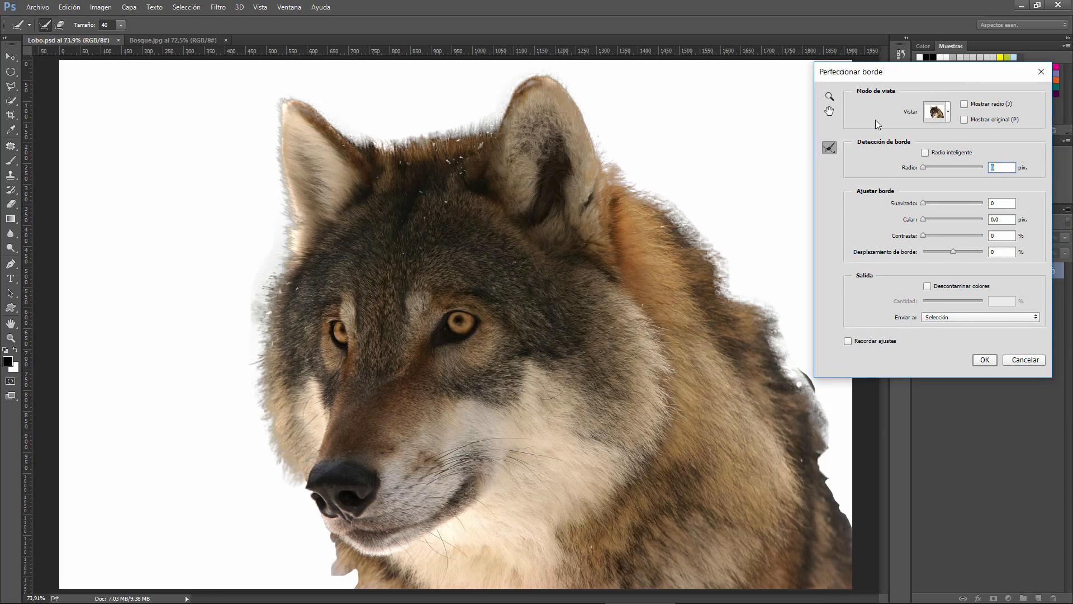
click(830, 148)
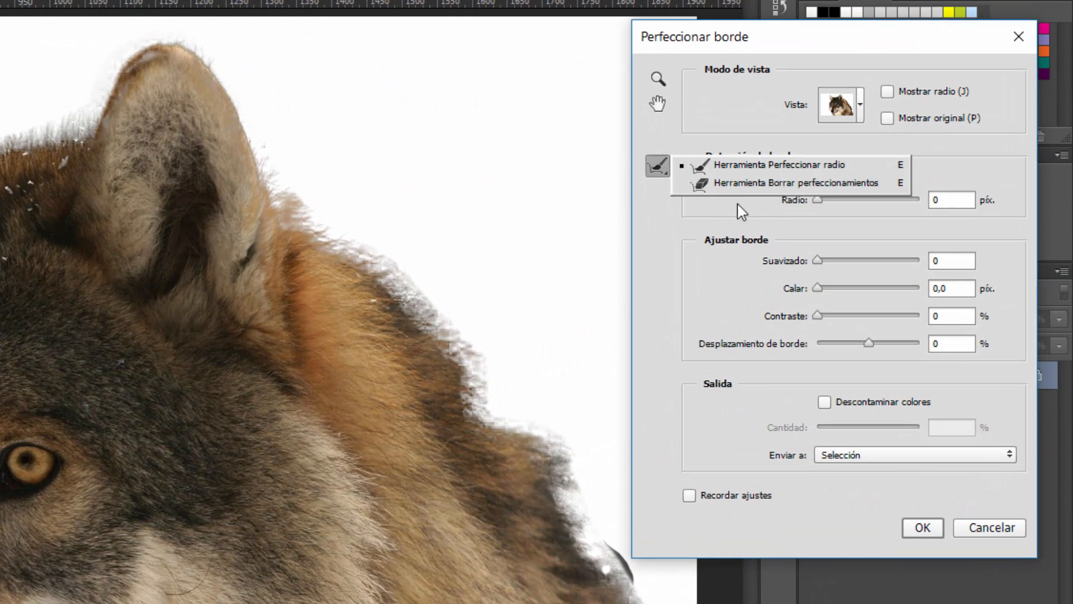
click(826, 183)
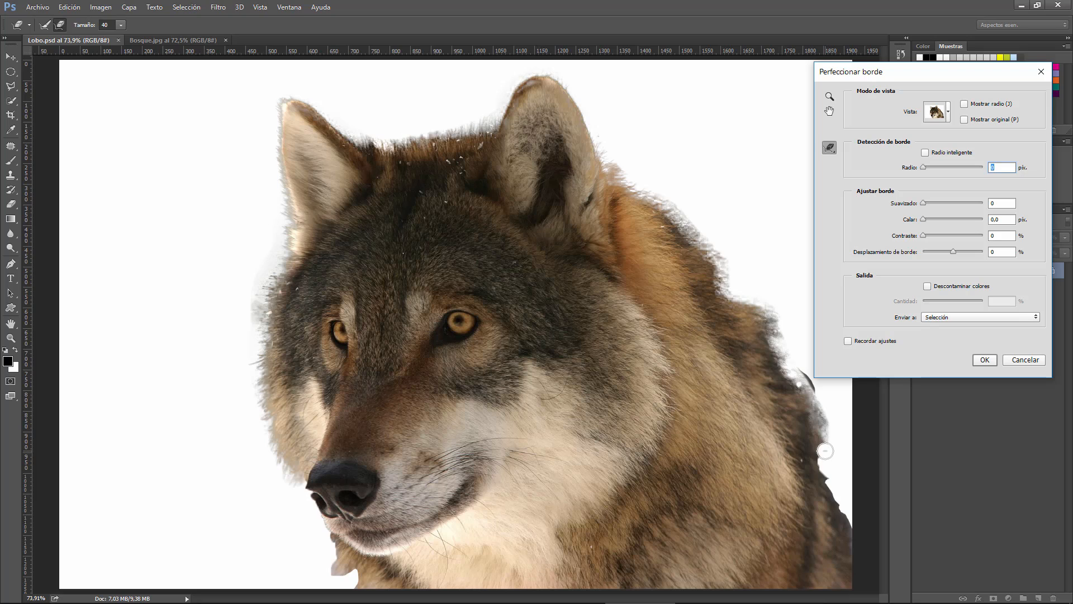
mouse_move(825, 451)
mouse_down()
mouse_move(803, 376)
mouse_move(783, 368)
mouse_move(770, 340)
mouse_move(771, 310)
mouse_move(722, 292)
mouse_move(715, 249)
mouse_move(674, 204)
mouse_move(609, 172)
mouse_move(776, 322)
mouse_move(784, 350)
mouse_move(739, 283)
mouse_up()
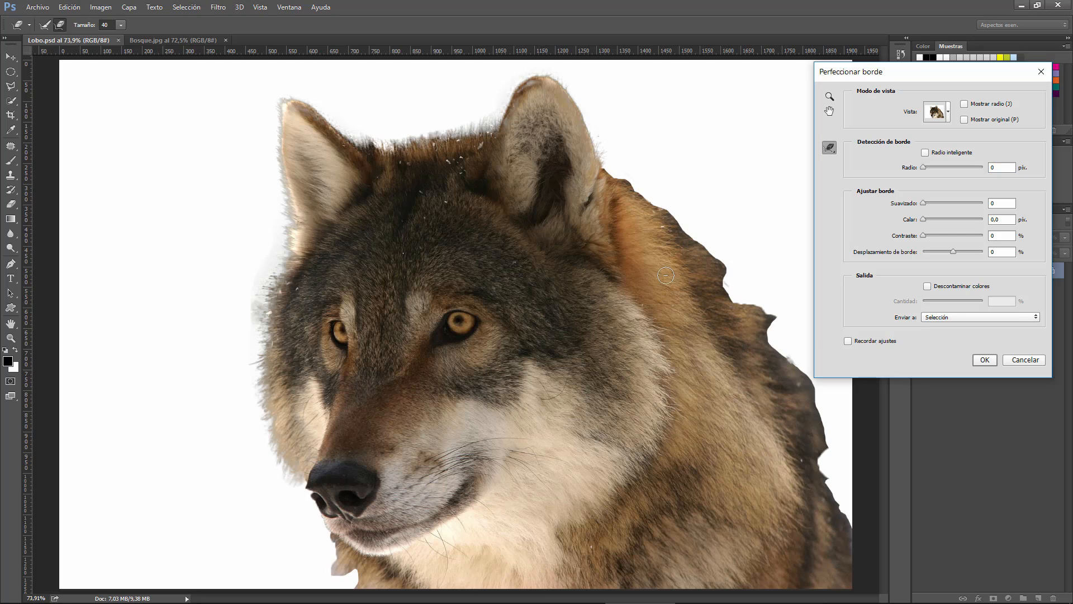
mouse_move(524, 104)
mouse_down()
mouse_move(474, 132)
mouse_move(409, 143)
mouse_move(370, 142)
mouse_move(463, 130)
mouse_move(367, 141)
mouse_move(297, 103)
mouse_move(285, 125)
mouse_move(280, 108)
mouse_move(292, 251)
mouse_move(265, 316)
mouse_move(260, 399)
mouse_move(286, 481)
mouse_move(299, 489)
mouse_move(276, 427)
mouse_move(263, 288)
mouse_move(259, 328)
mouse_move(307, 228)
mouse_move(286, 244)
mouse_move(284, 98)
mouse_move(393, 129)
mouse_up()
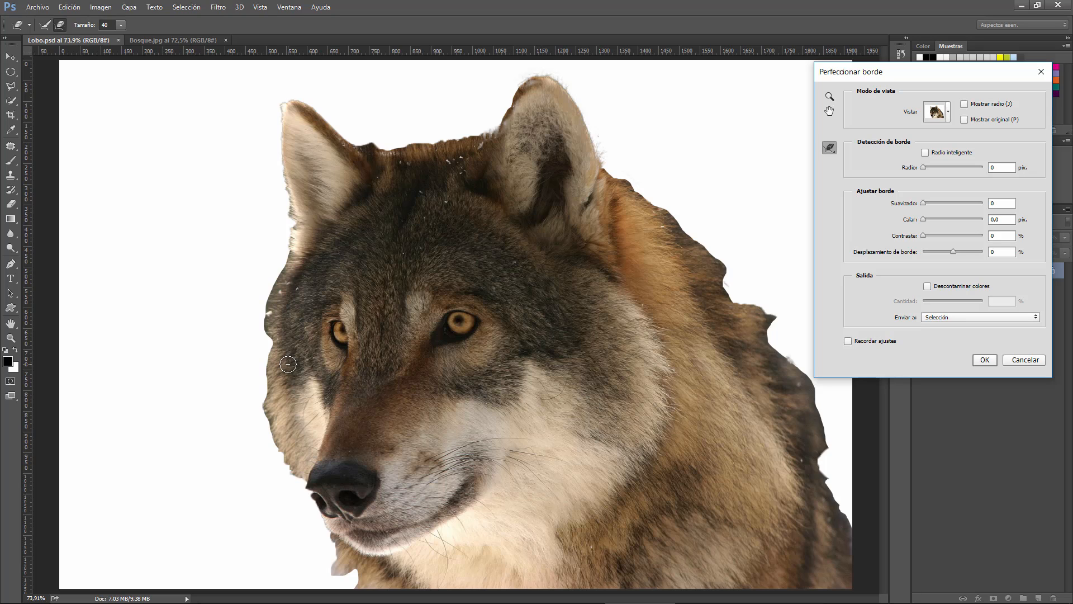
drag(980, 74, 855, 65)
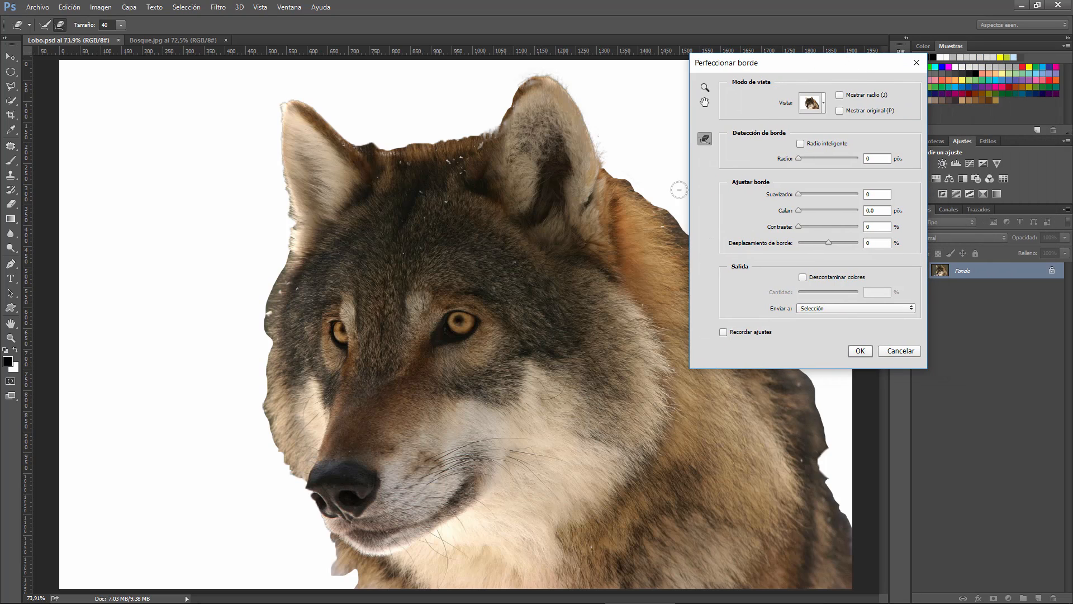
click(705, 141)
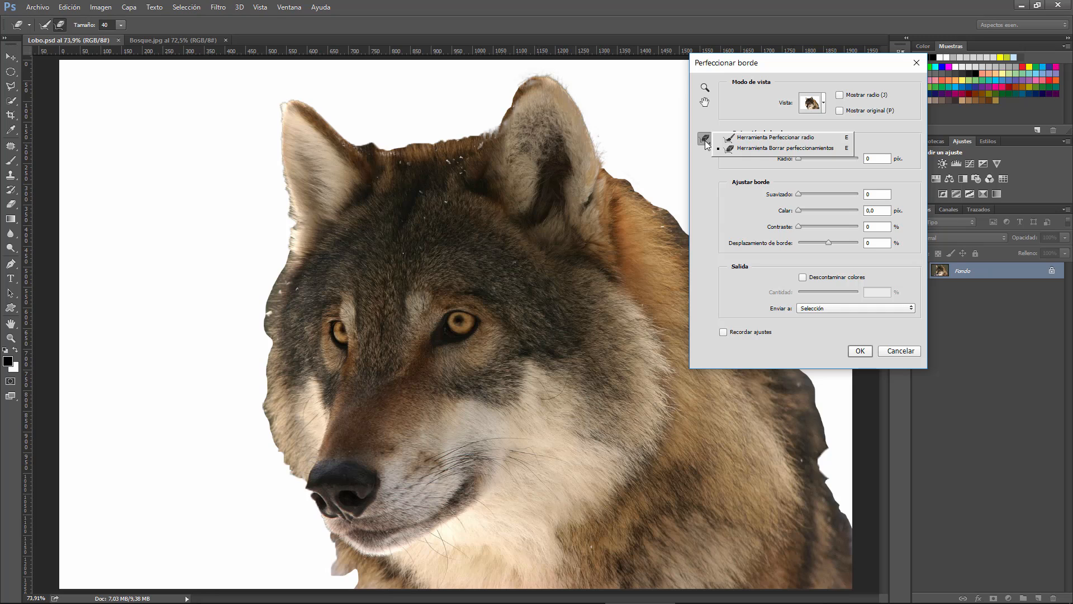
click(707, 145)
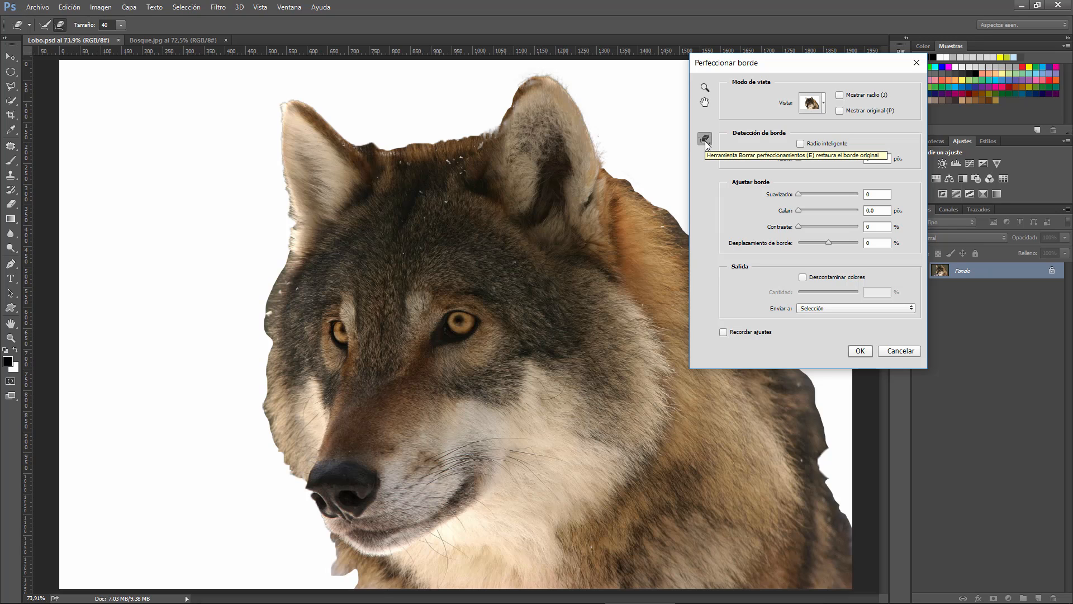
drag(805, 66, 918, 85)
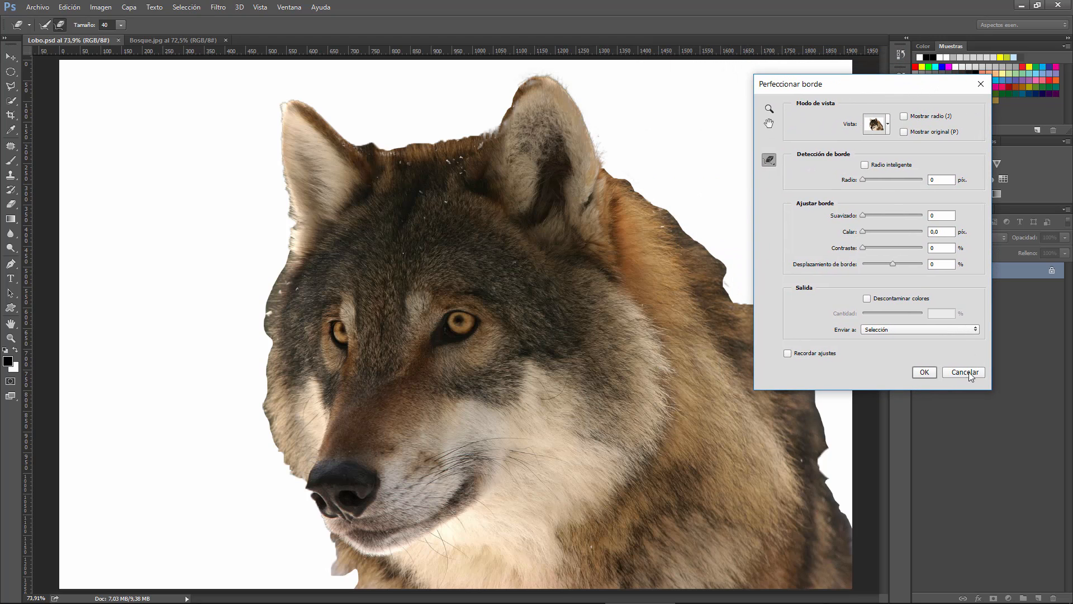
Accept the edge refinement and revert the document to its Cargar selección history state
click(926, 372)
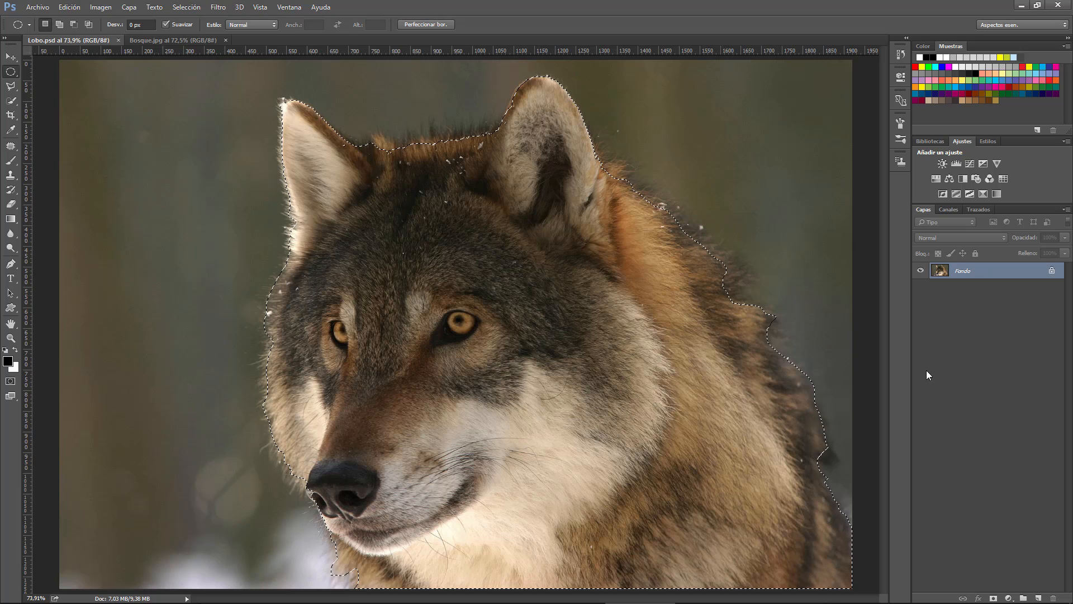
click(900, 53)
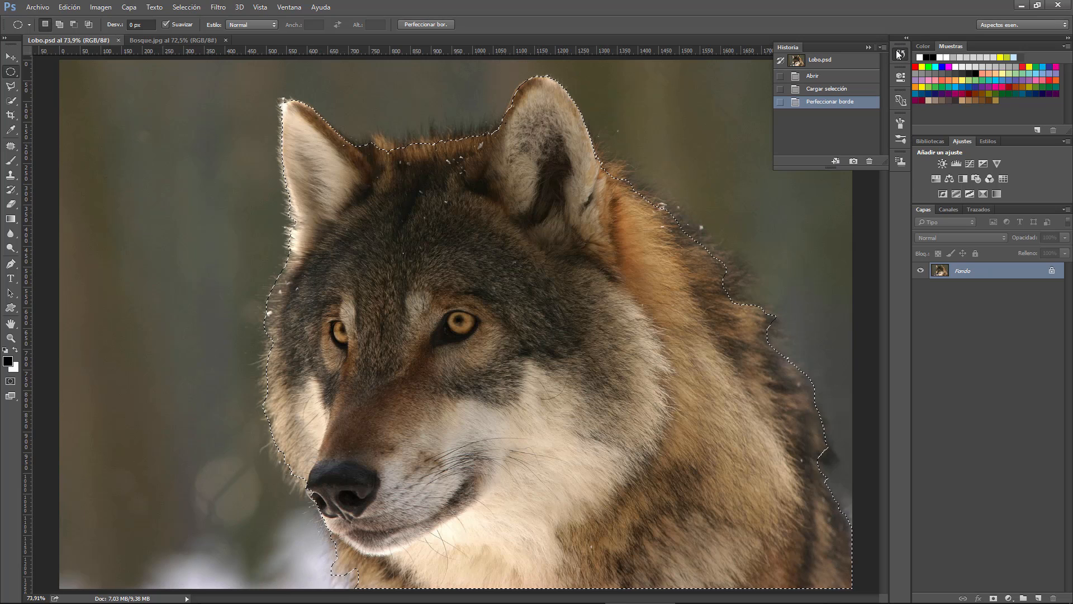
click(821, 92)
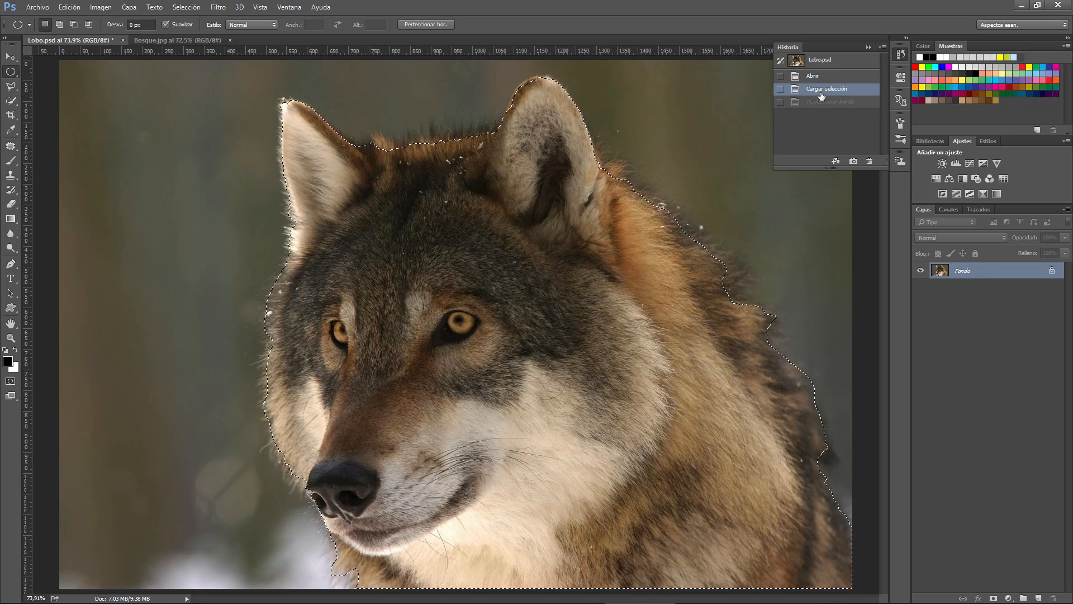
click(868, 47)
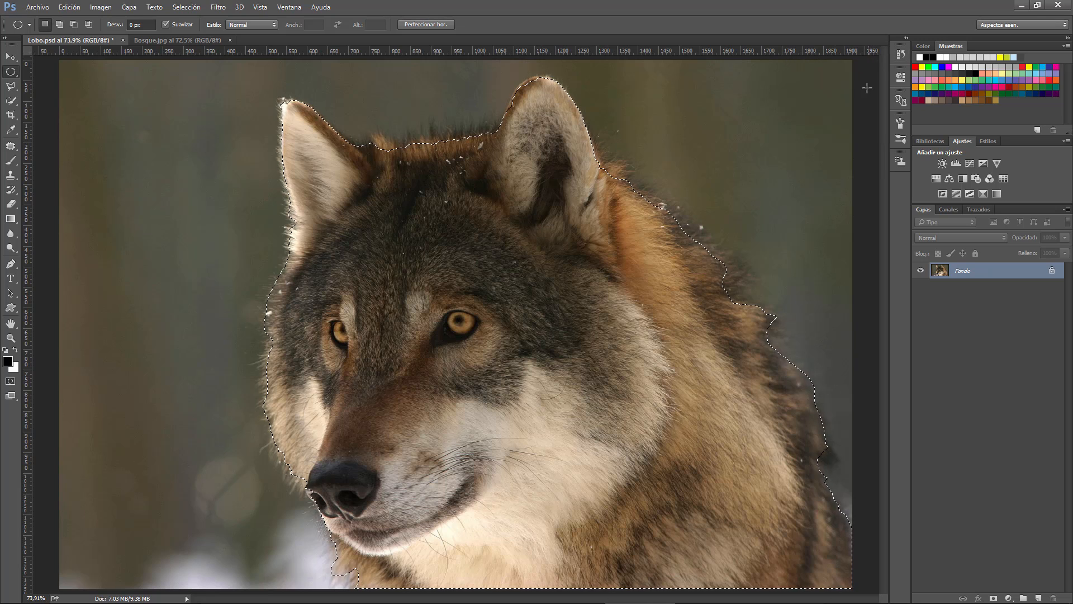
Reopen Perfeccionar borde for the wolf selection and set the detection radius to 80 px
click(424, 25)
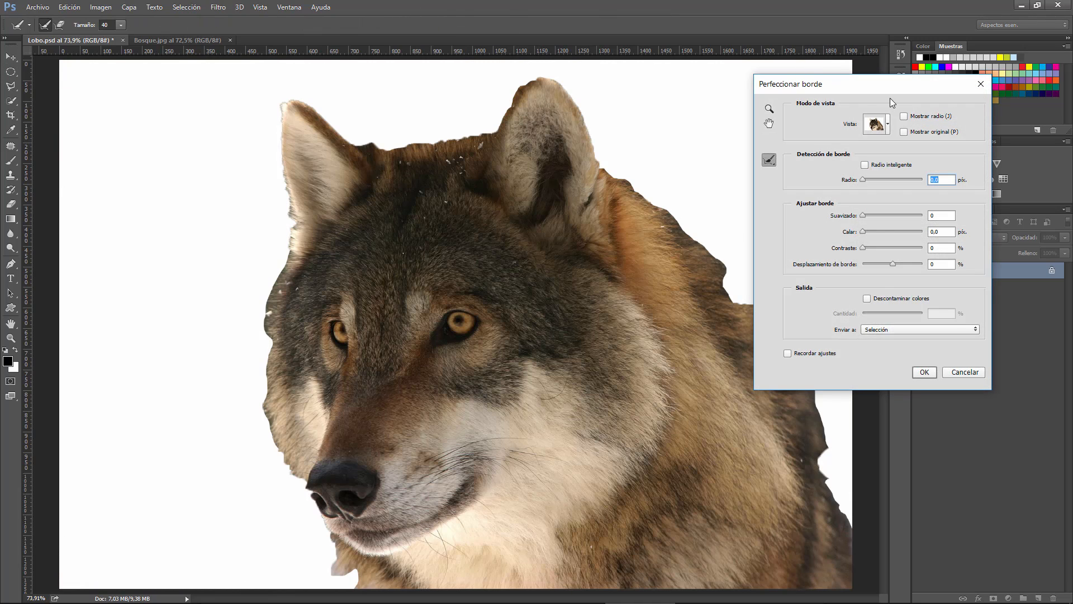
drag(878, 91, 709, 118)
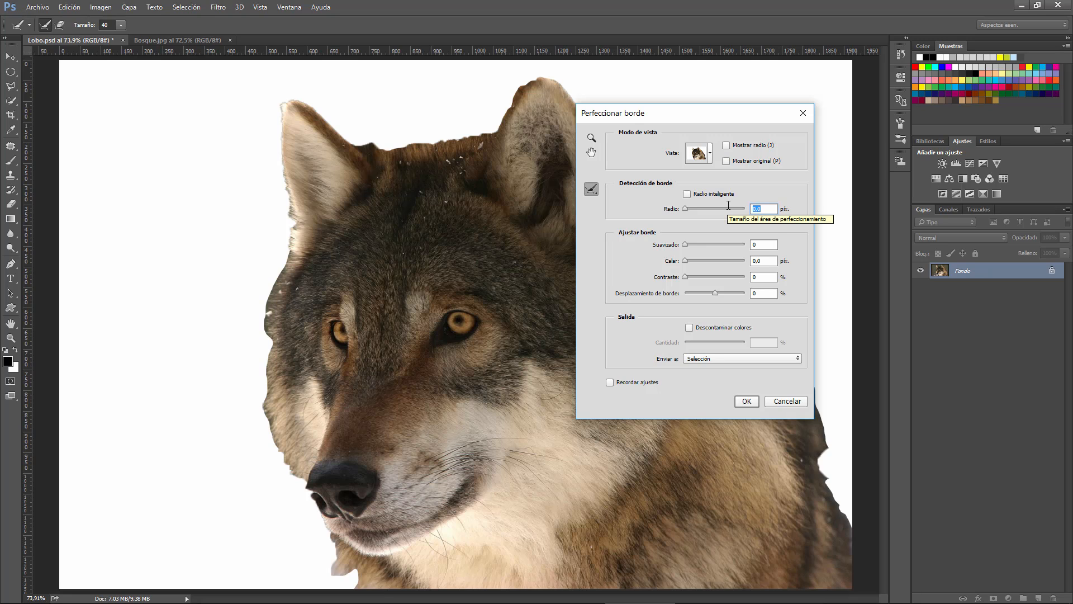
text(80)
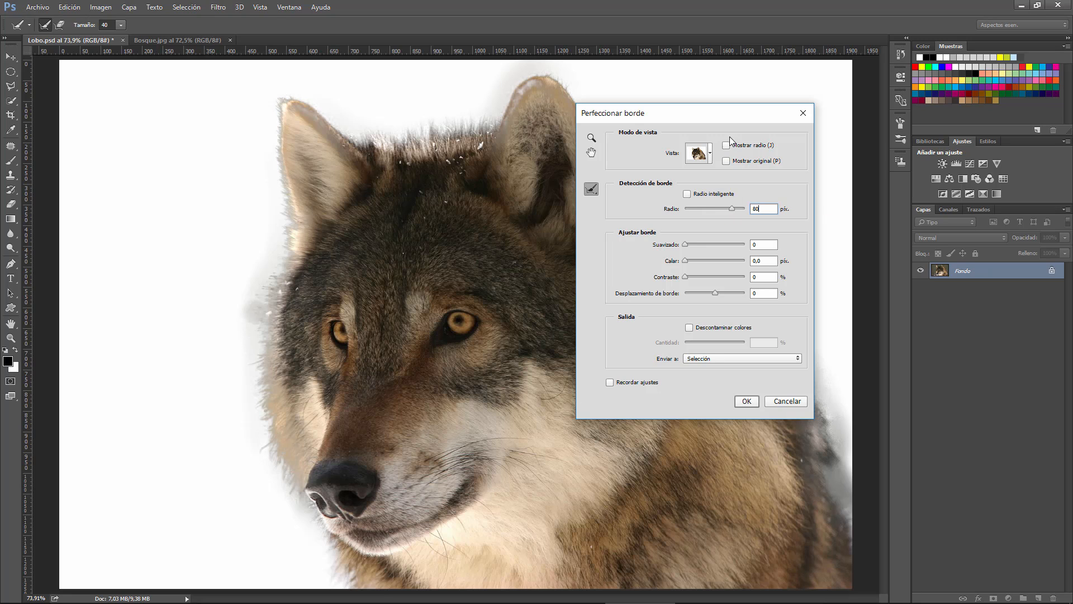
Compare the wolf's detection zone and original selection using Mostrar radio and Mostrar original, and return to the refined preview
click(726, 145)
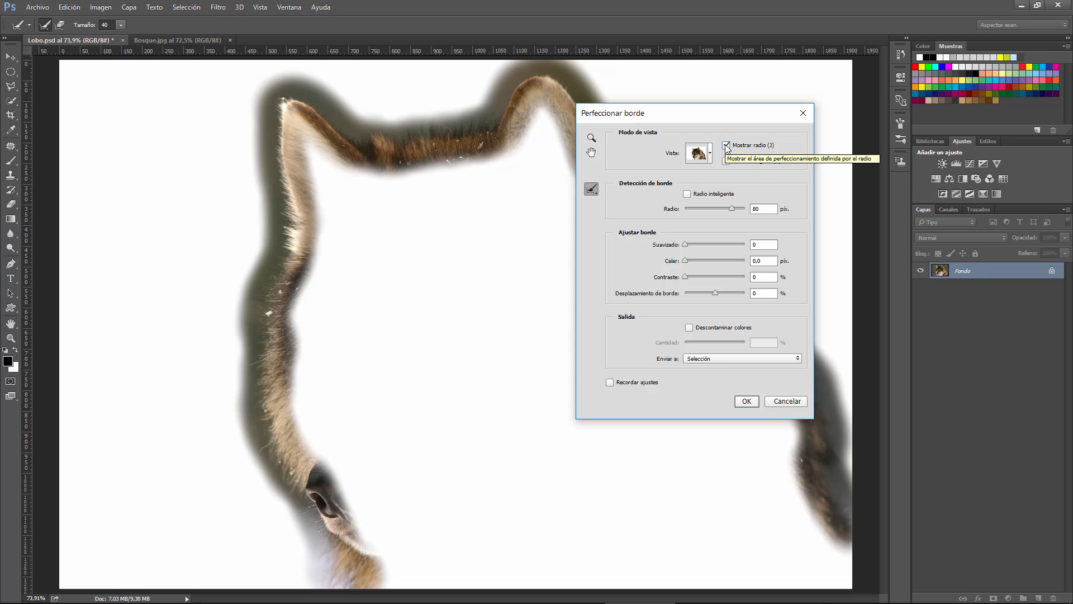
click(726, 162)
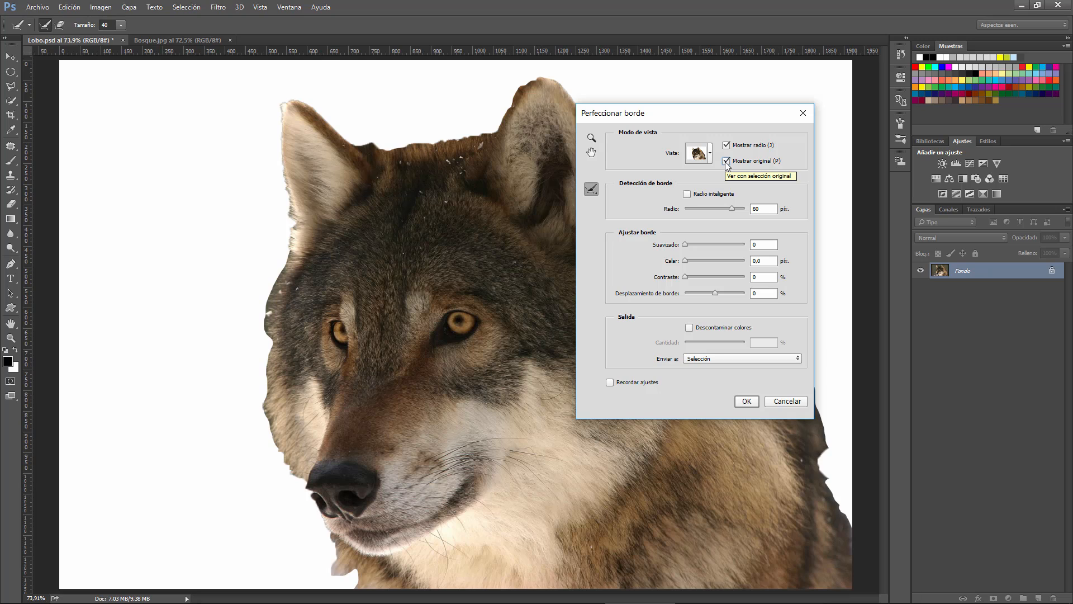
click(726, 161)
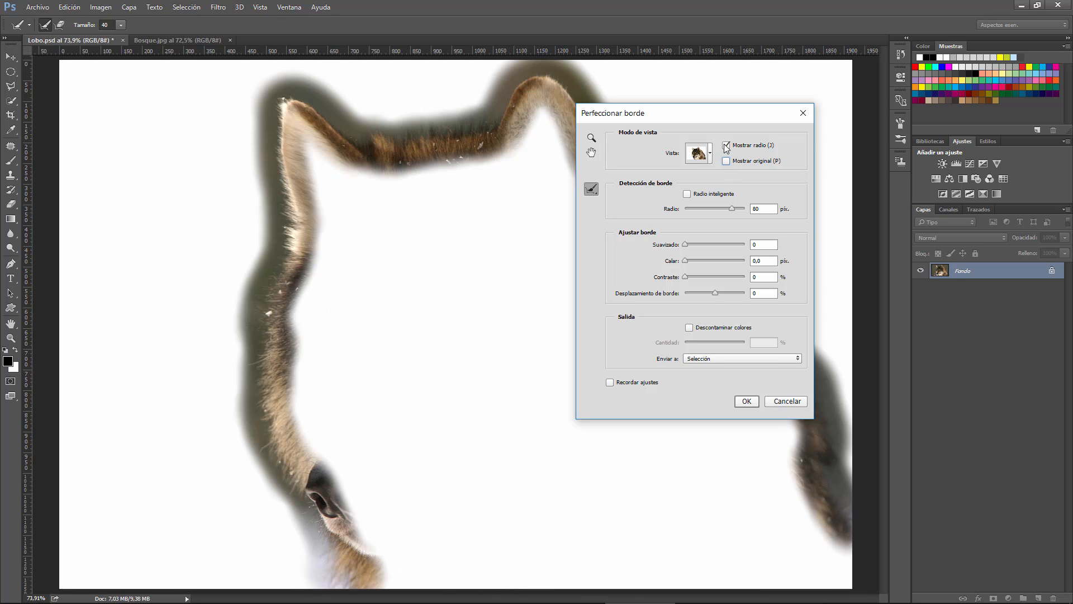
click(726, 146)
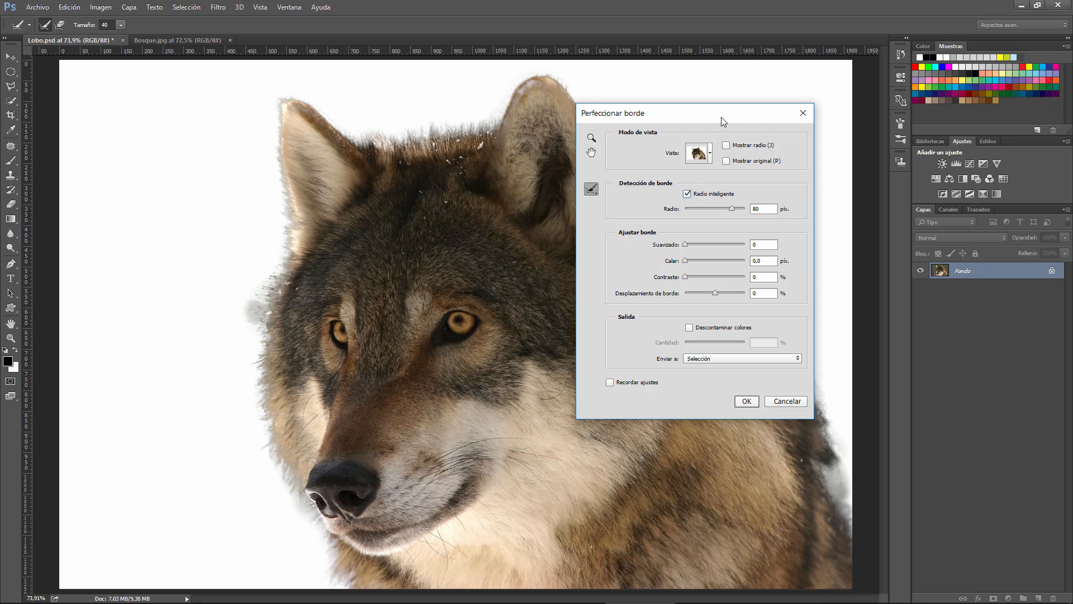
Apply the edge refinement to the wolf selection with Radio inteligente enabled, and activate the Move tool
drag(721, 116, 890, 71)
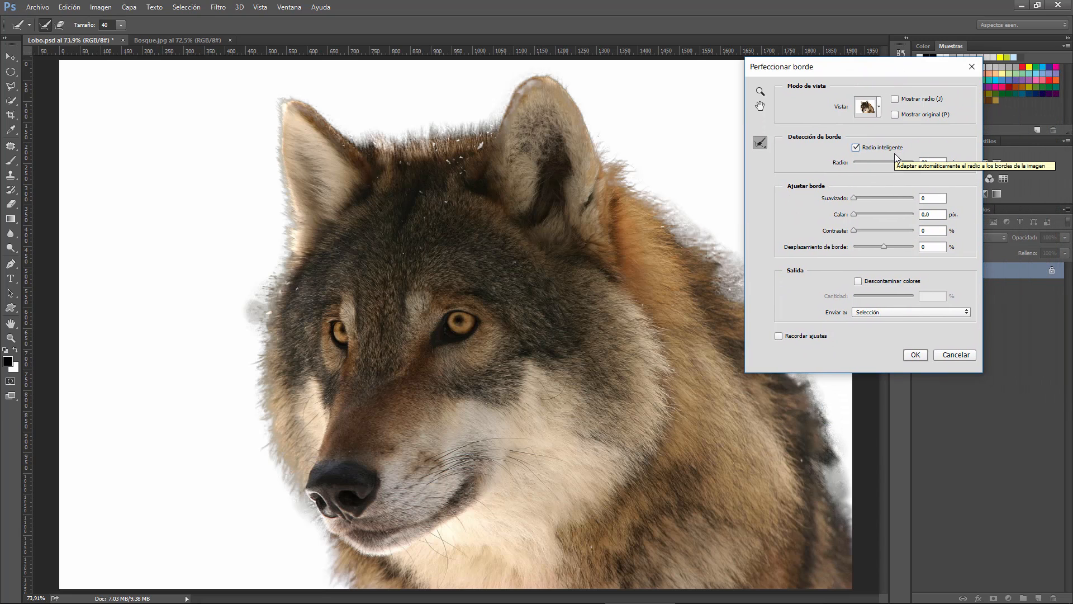
click(914, 355)
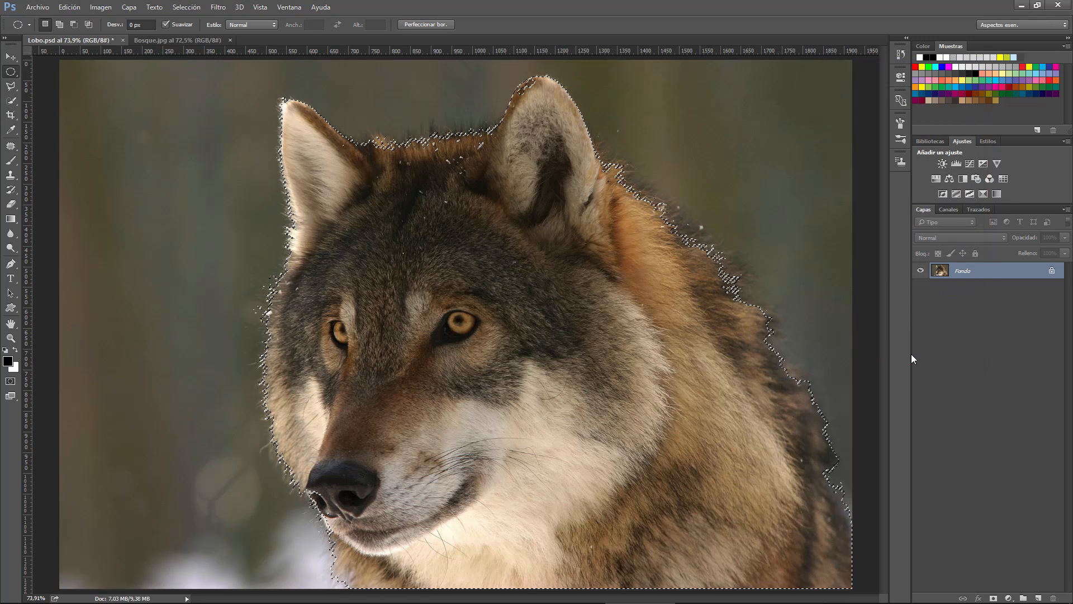
key(v)
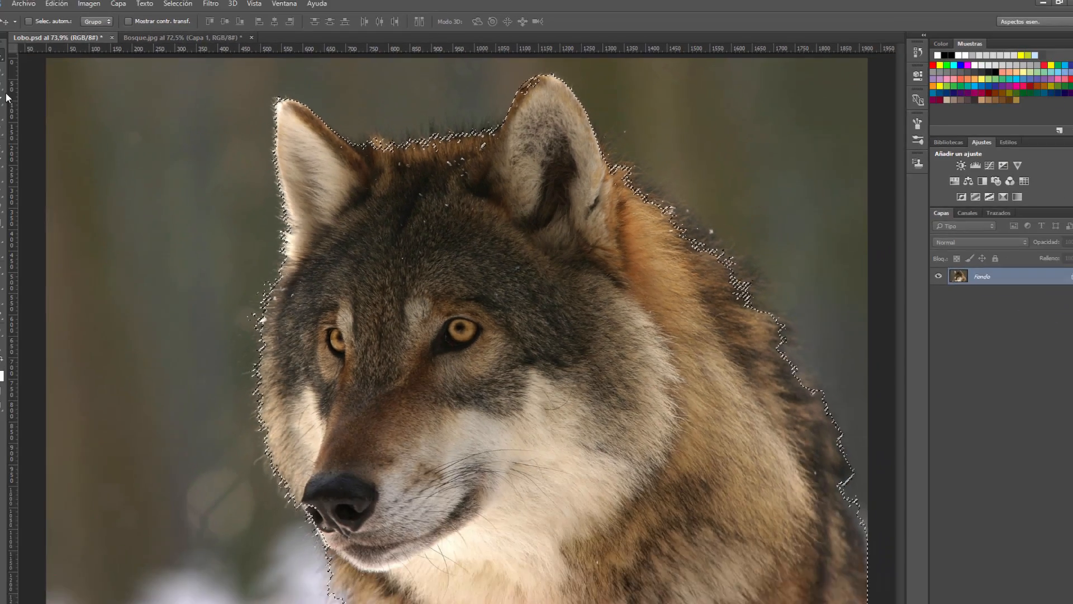
Add the stray unselected specks in the fur between the ears to the selection with the Lasso tool
click(10, 90)
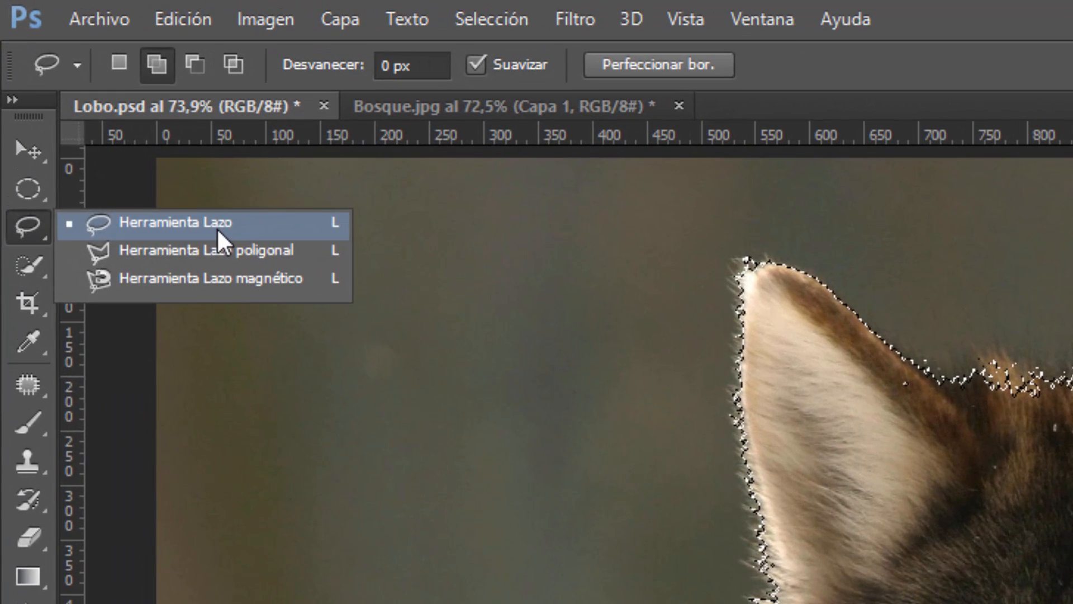
click(217, 227)
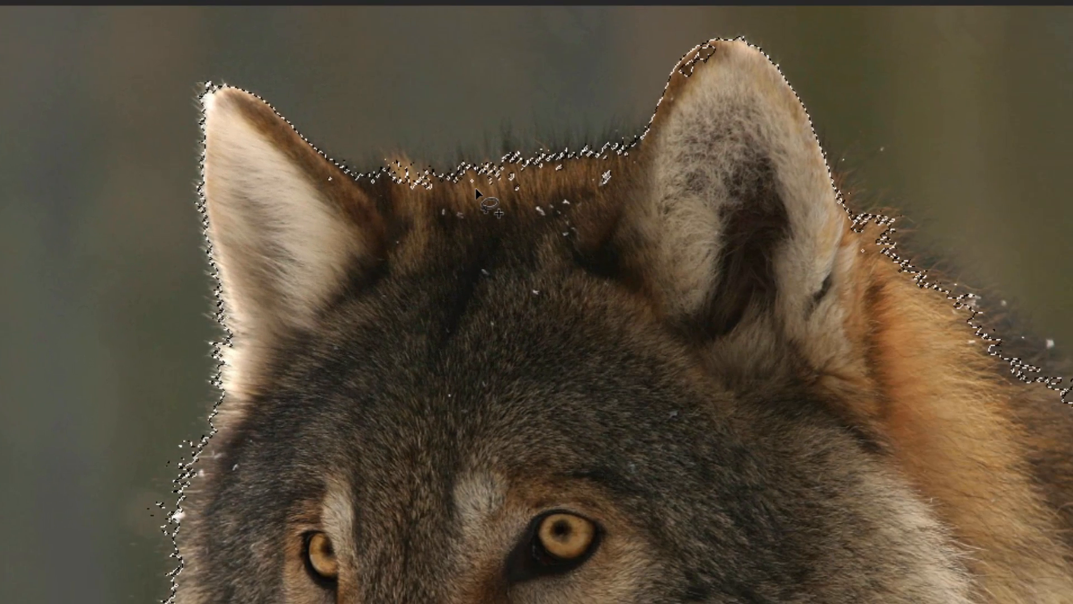
mouse_move(475, 191)
mouse_down()
mouse_move(535, 229)
mouse_move(619, 223)
mouse_move(640, 201)
mouse_move(646, 168)
mouse_move(479, 174)
mouse_move(469, 186)
mouse_move(481, 215)
mouse_up()
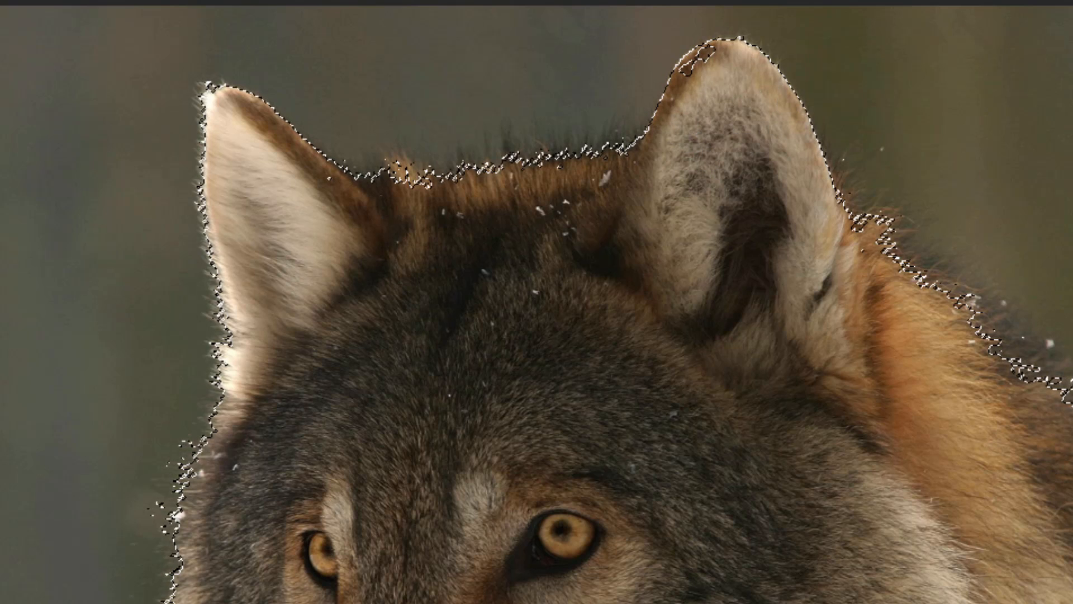
Add the unselected patches near the tip of the wolf's right-hand ear to the selection with the Lasso tool, and fit the image on screen
key(ctrl+d)
key(z)
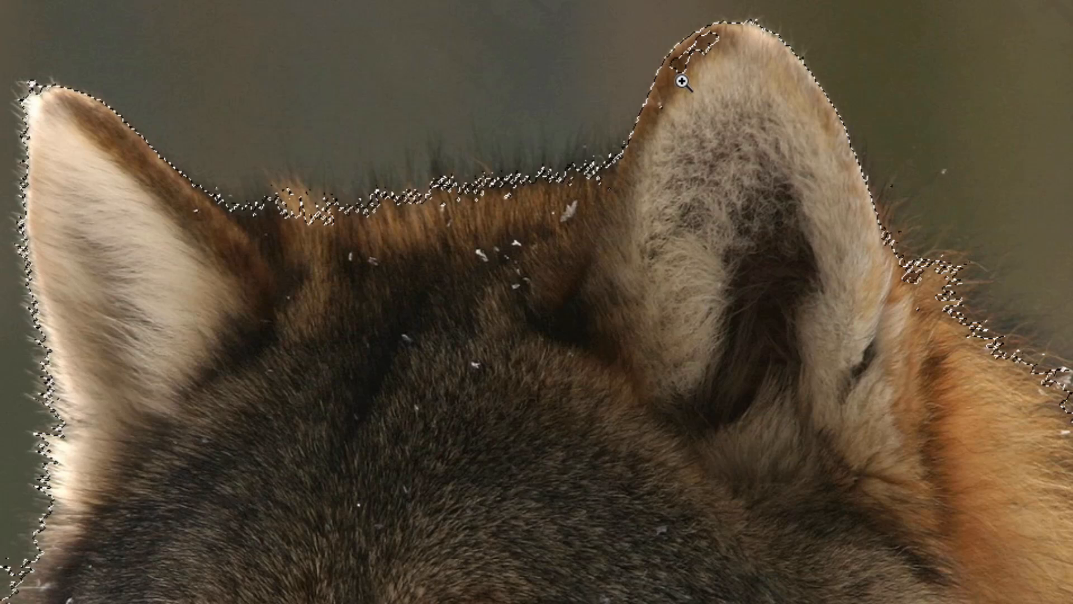
click(680, 80)
click(652, 95)
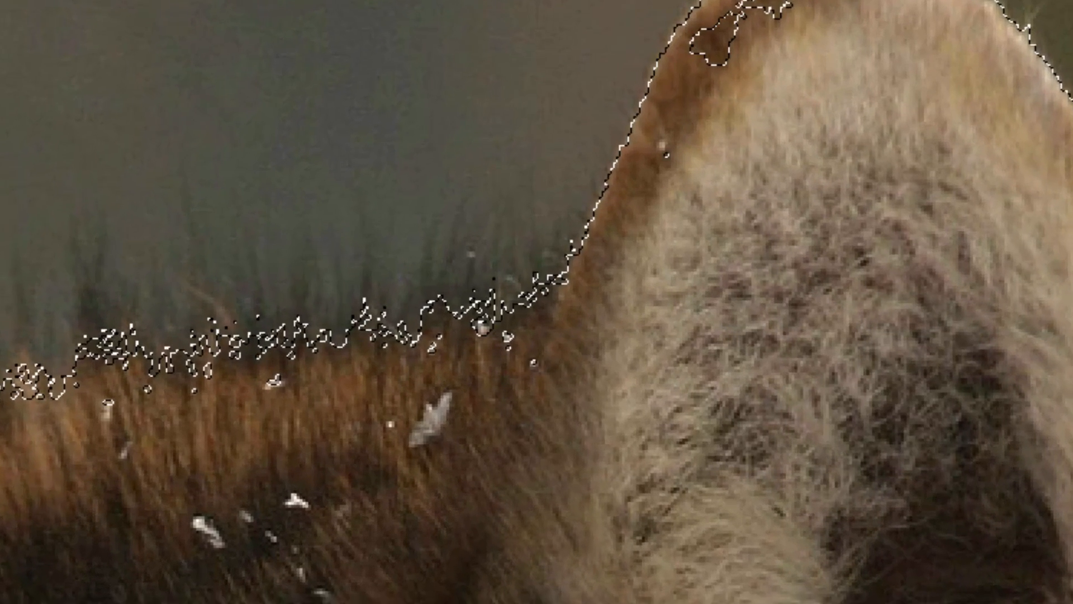
scroll(537, 301, up, 3)
scroll(537, 302, up, 5)
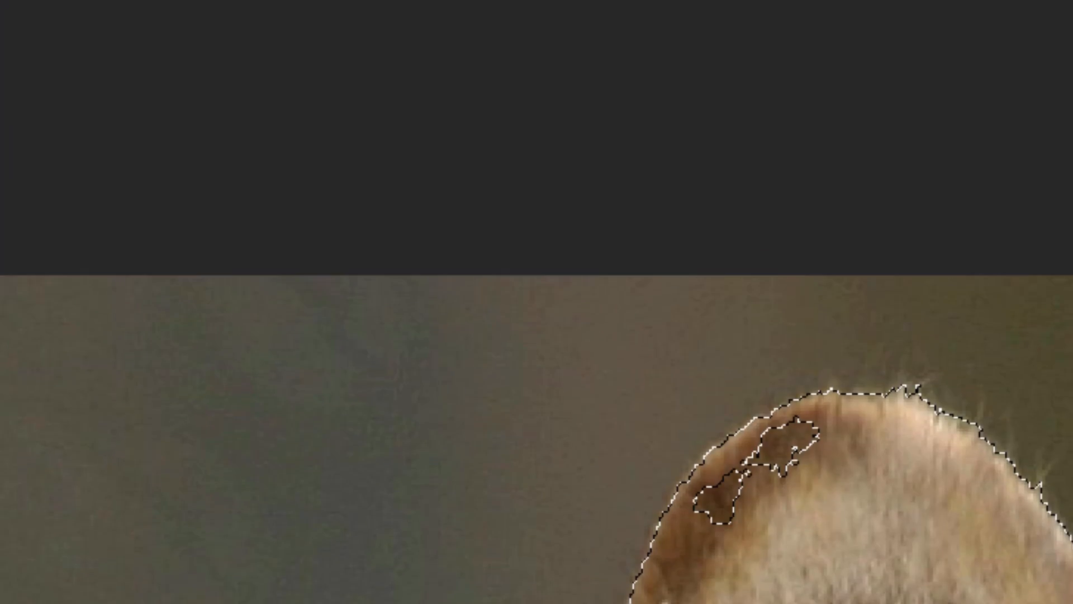
scroll(536, 301, down, 6)
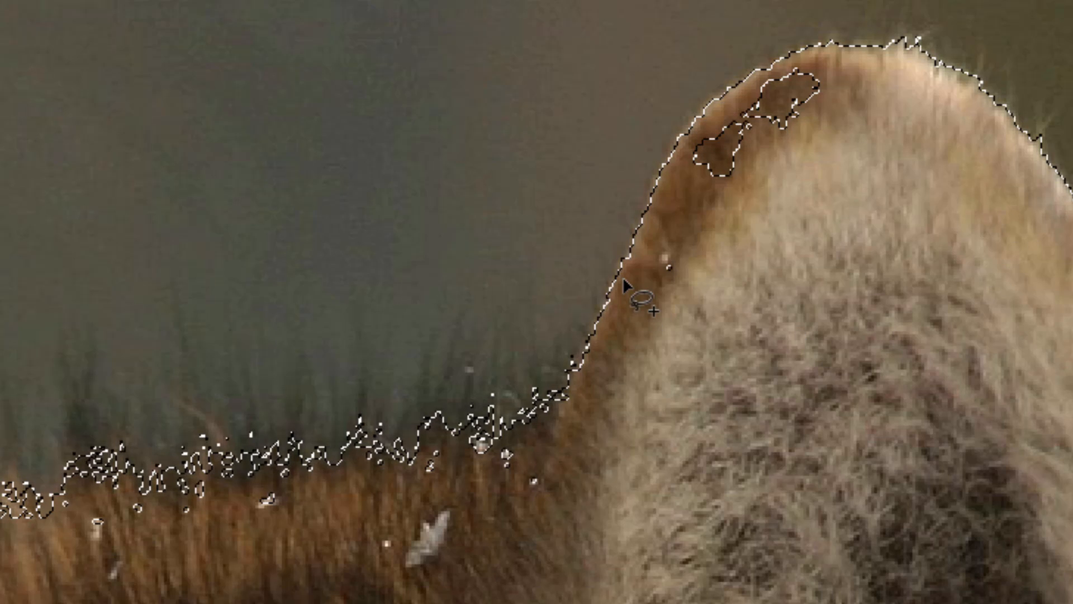
drag(641, 353, 779, 283)
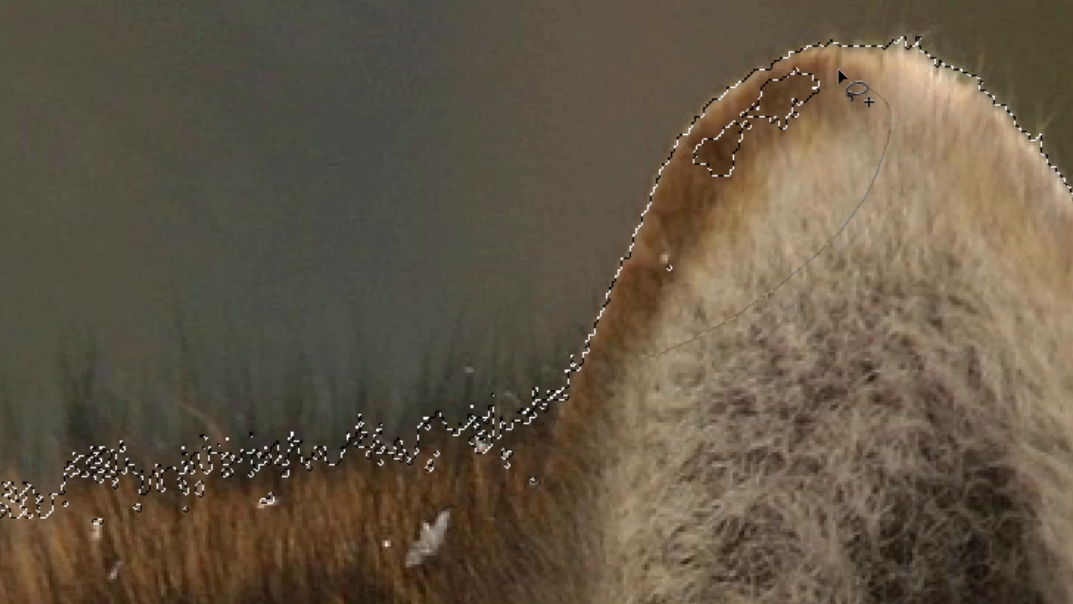
drag(833, 81, 796, 67)
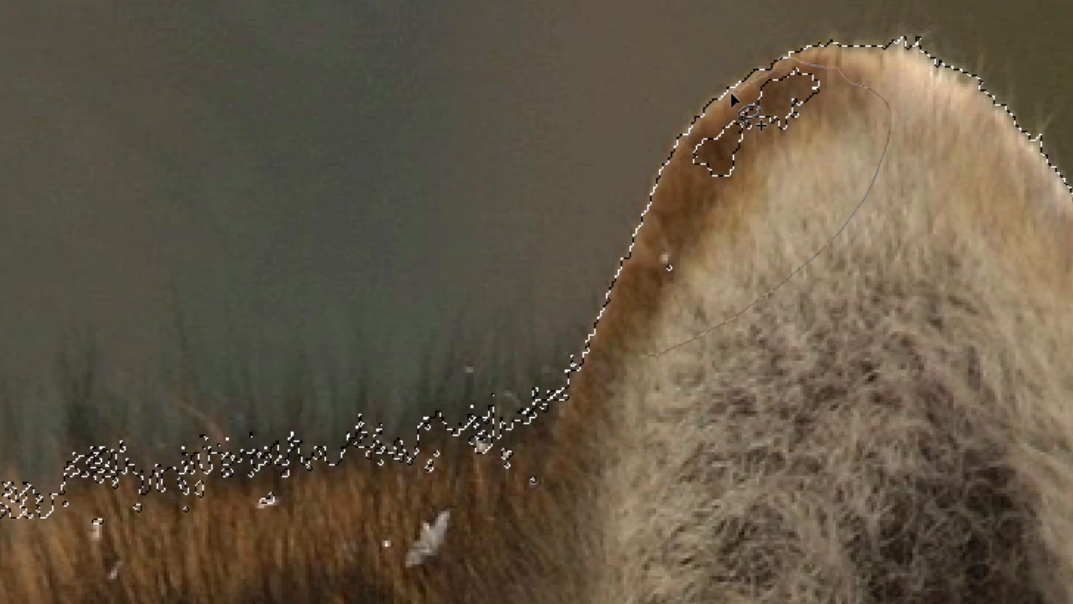
mouse_move(706, 117)
mouse_down()
mouse_move(664, 178)
mouse_move(641, 243)
mouse_up()
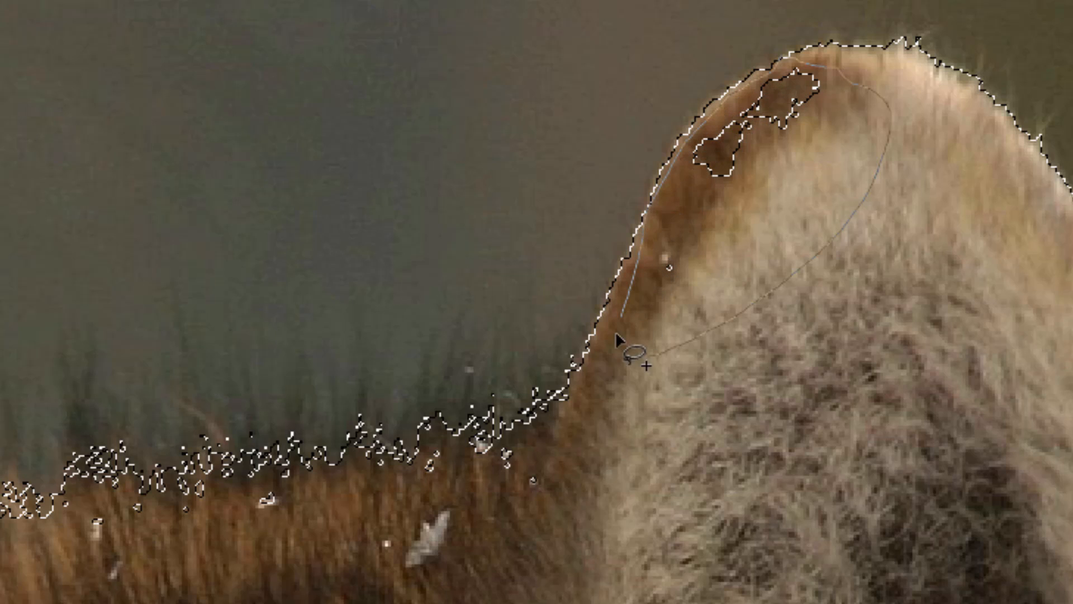
mouse_move(641, 432)
mouse_down()
mouse_move(790, 381)
mouse_move(883, 251)
mouse_up()
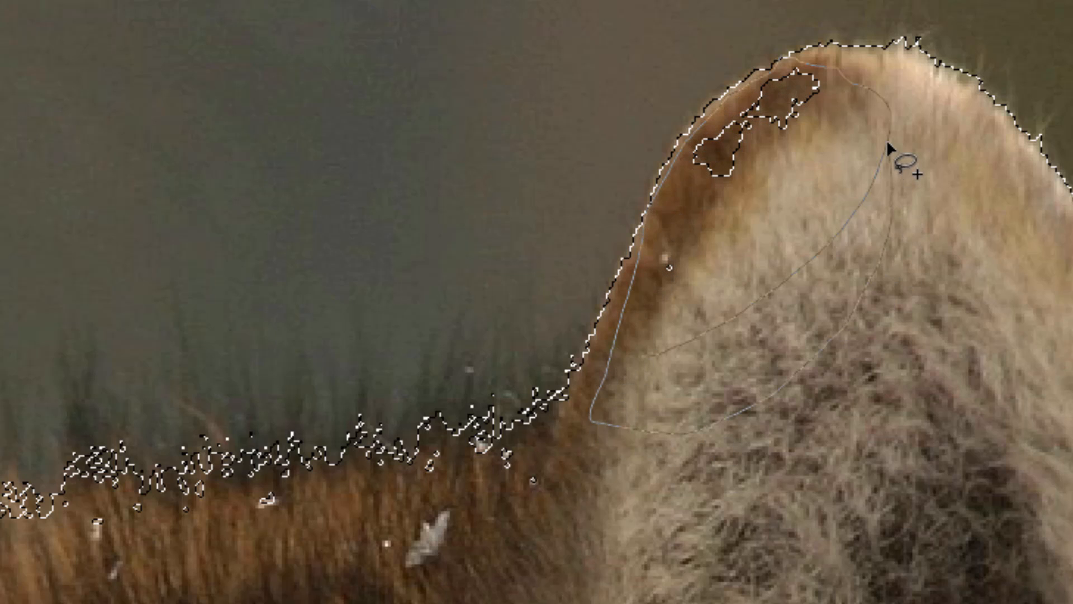
drag(889, 146, 886, 139)
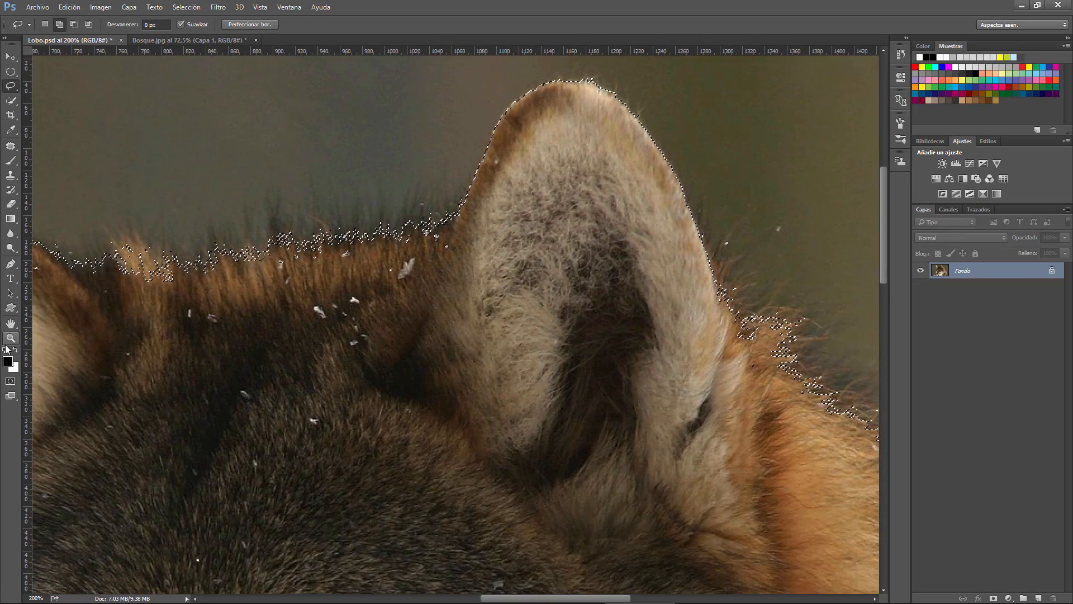
click(11, 338)
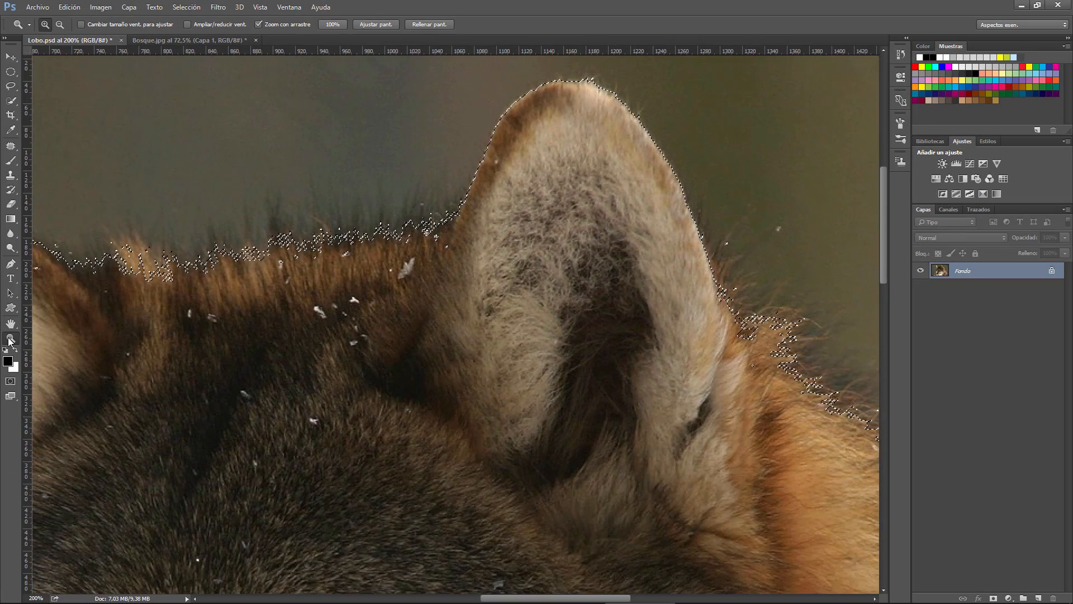
click(374, 24)
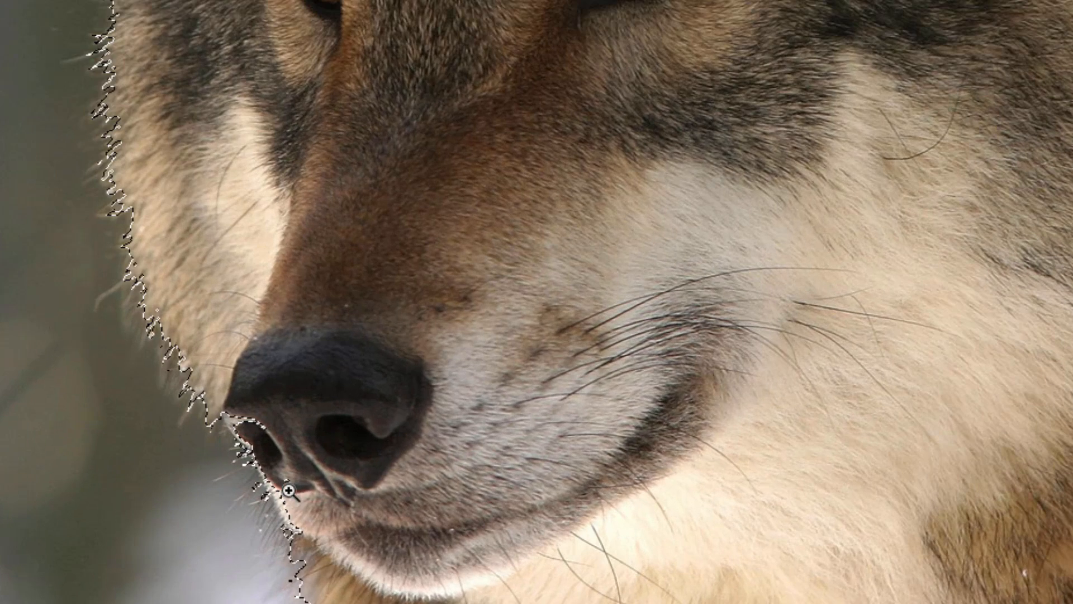
Add the unselected nostril area at the nose's outer edge to the selection with the Lasso tool, and fit the image on screen
click(325, 472)
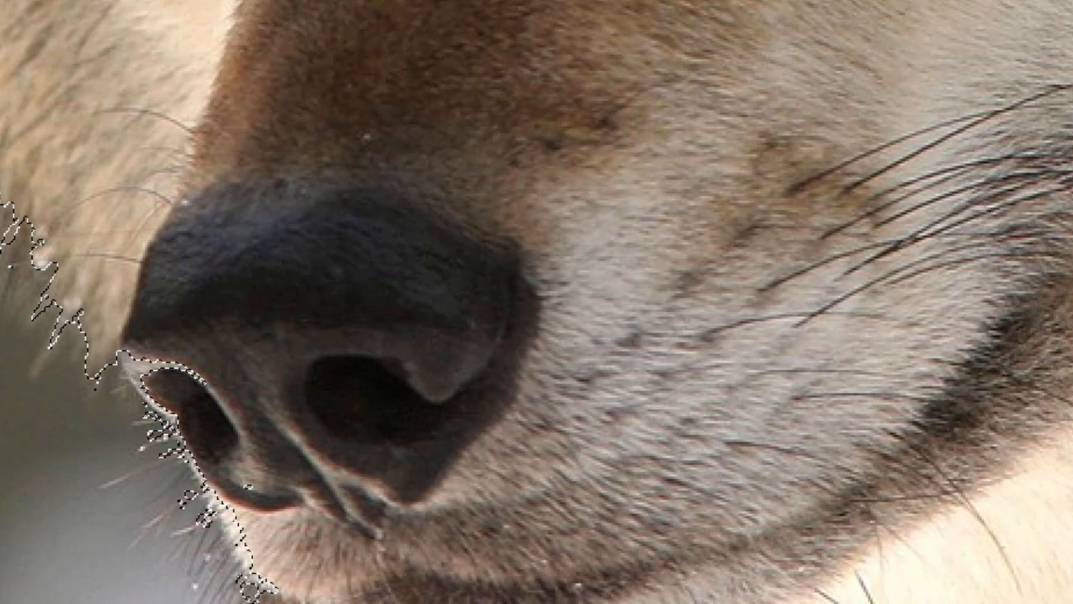
mouse_move(91, 255)
mouse_down()
mouse_move(125, 374)
mouse_move(208, 490)
mouse_move(229, 550)
mouse_move(255, 583)
mouse_move(325, 598)
mouse_move(307, 412)
mouse_move(198, 264)
mouse_move(94, 254)
mouse_up()
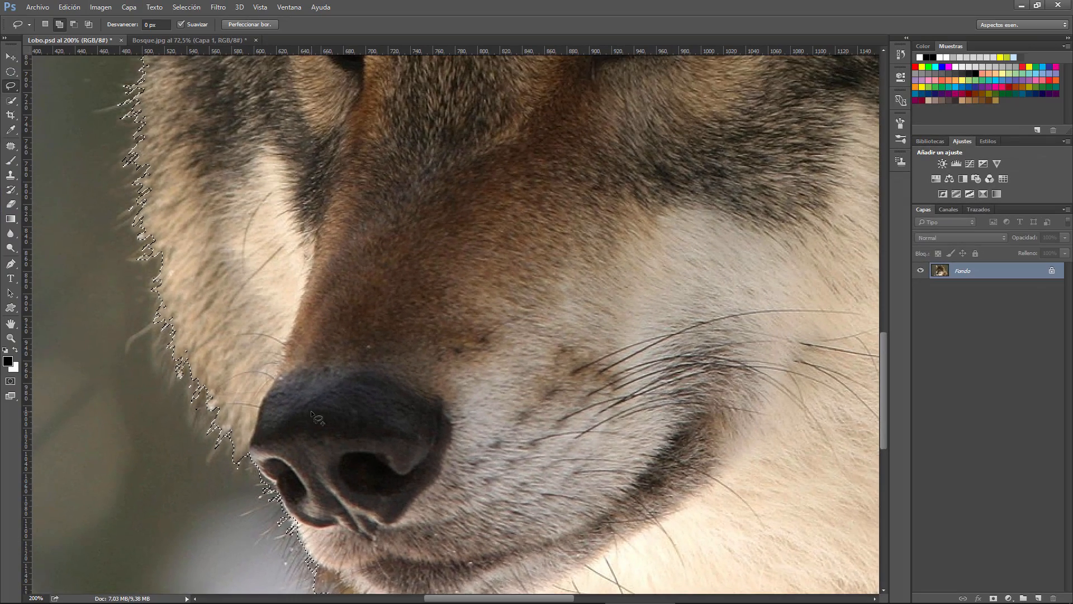
click(12, 338)
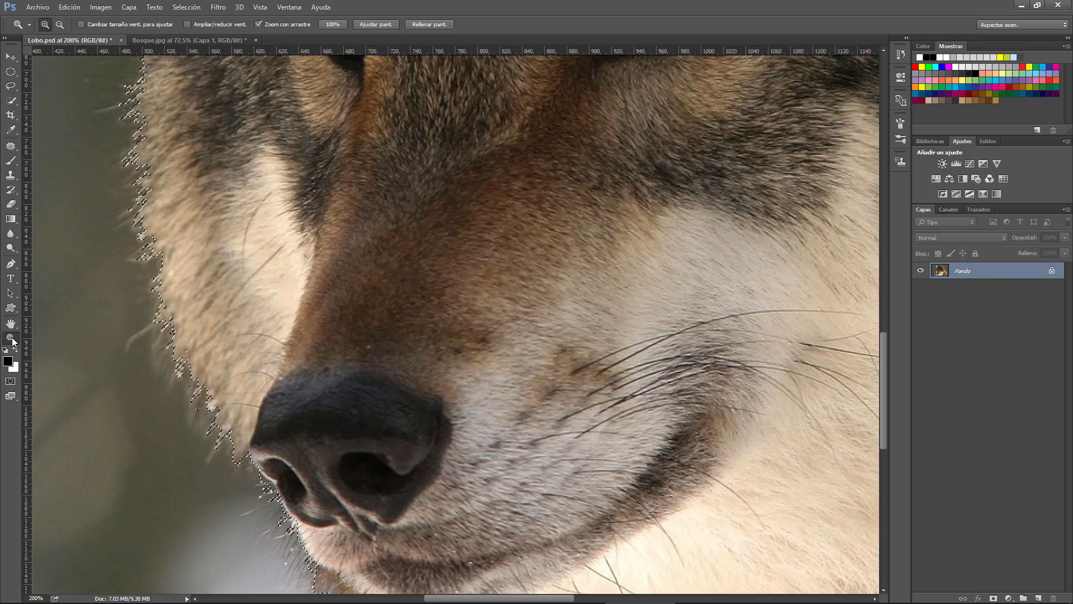
click(373, 26)
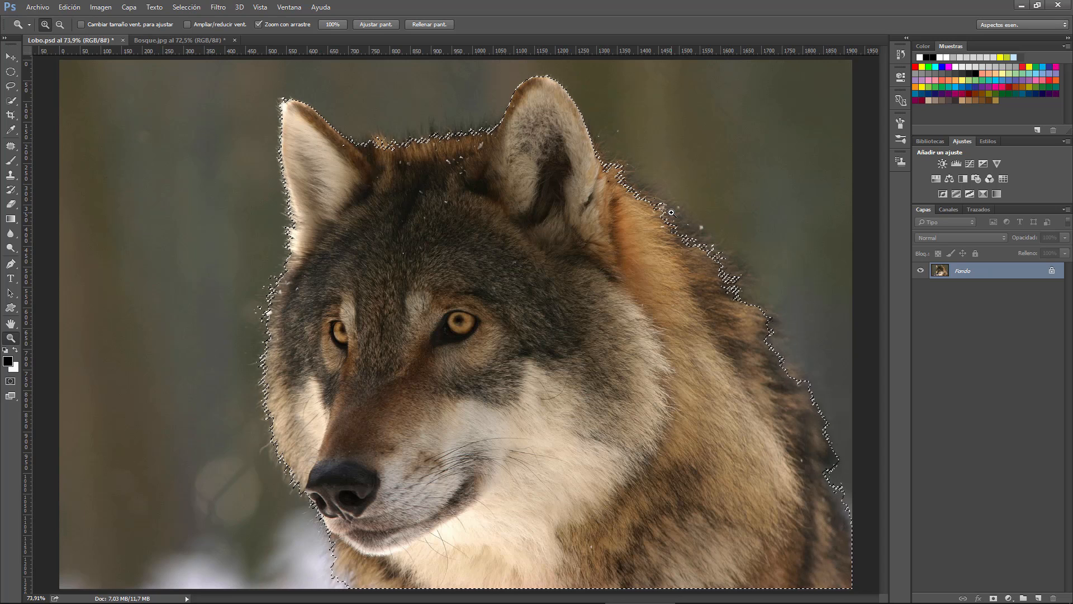
Paste the copied wolf cutout into Bosque.jpg and move it against the right and bottom edges of the forest image
click(156, 42)
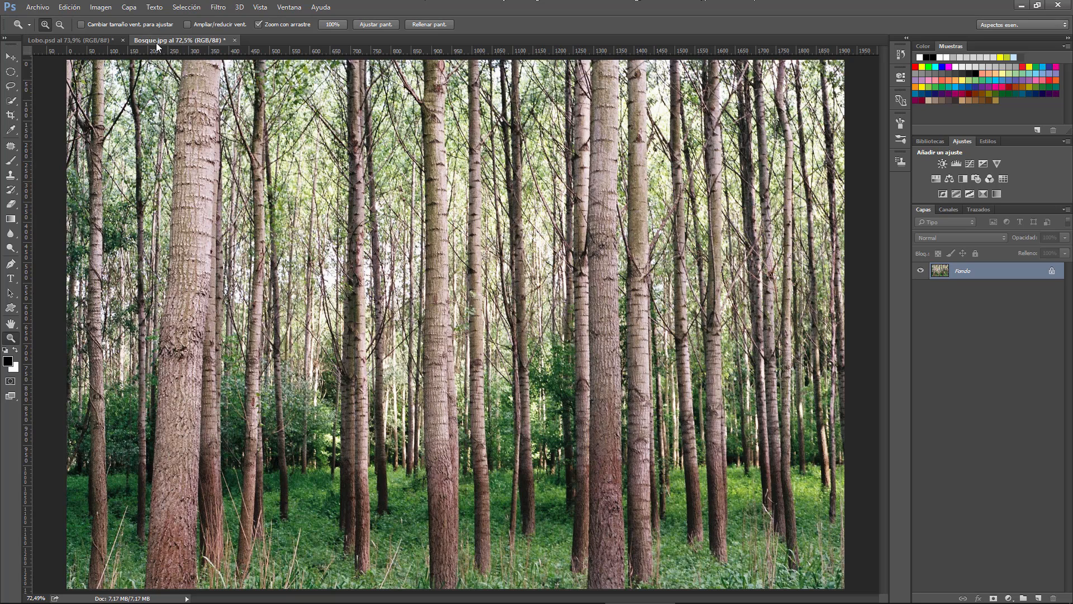
key(ctrl+v)
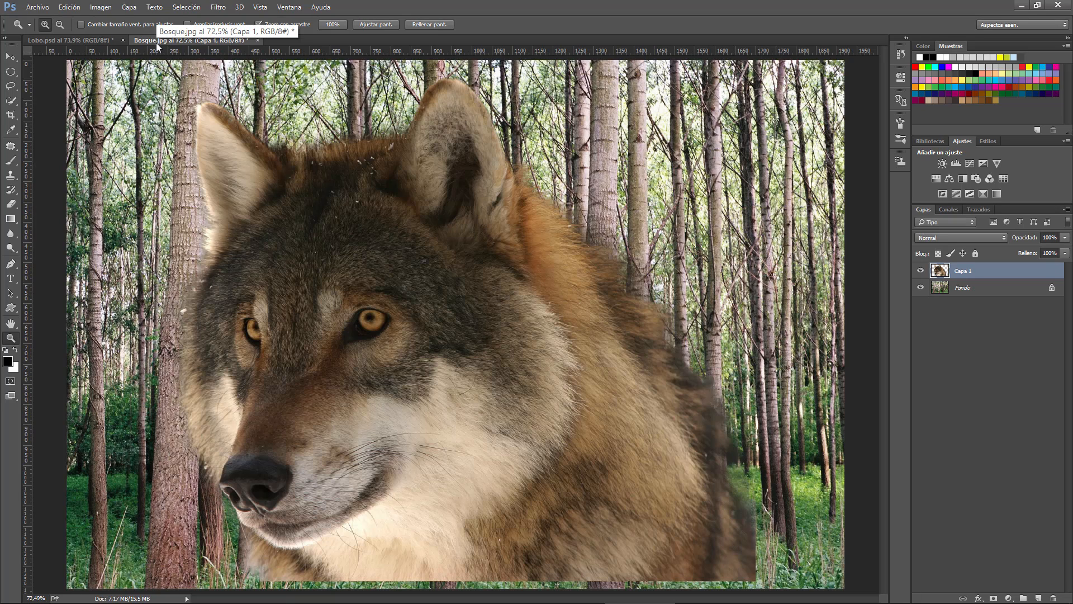
click(11, 58)
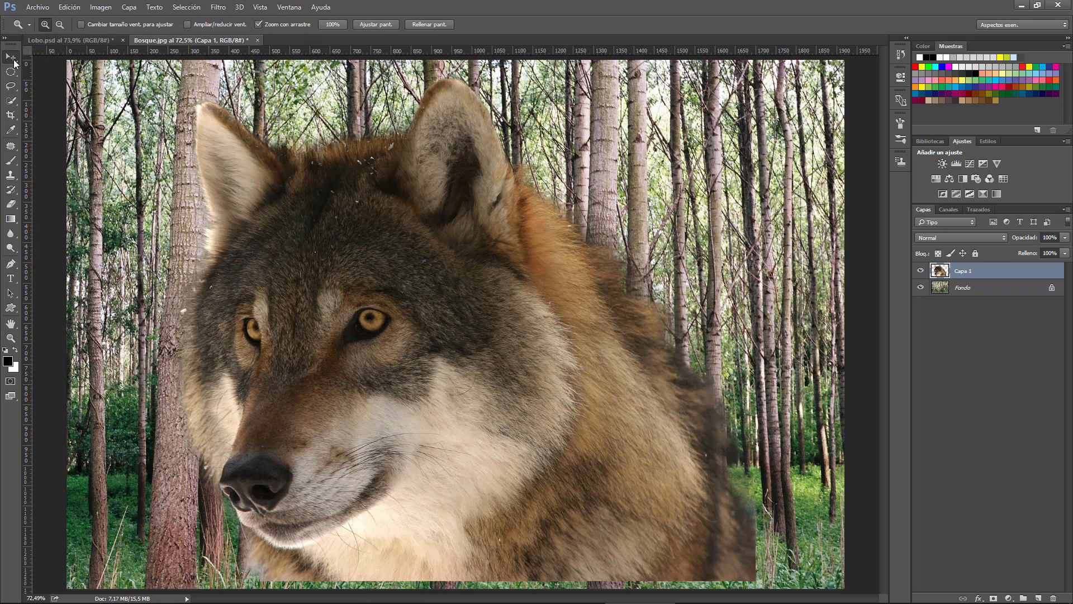
drag(327, 223, 412, 233)
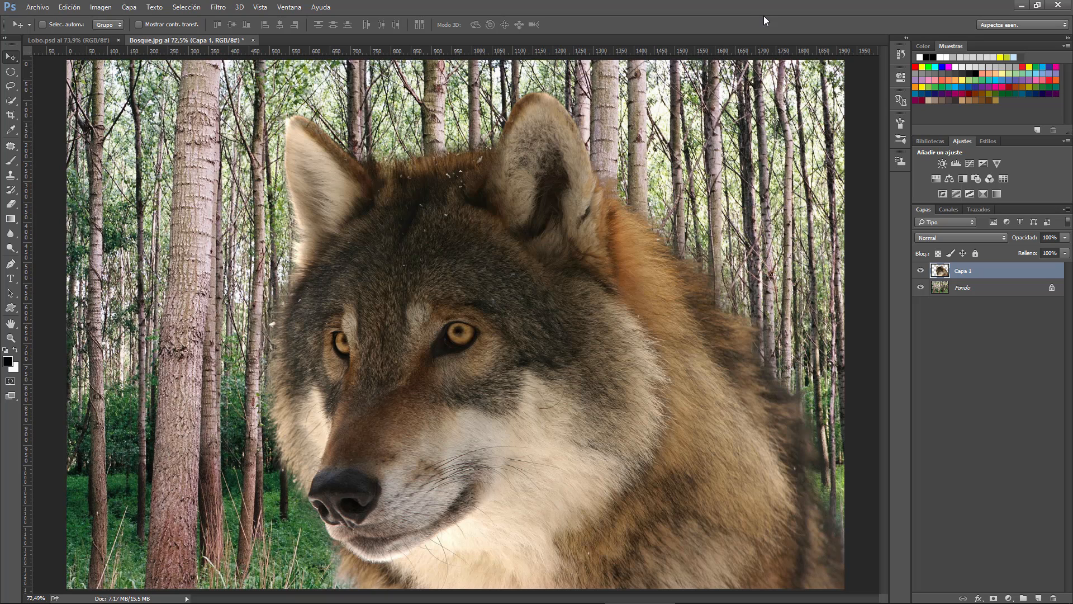
Return to Lobo.psd and revert its history to the Cargar selección state
click(52, 39)
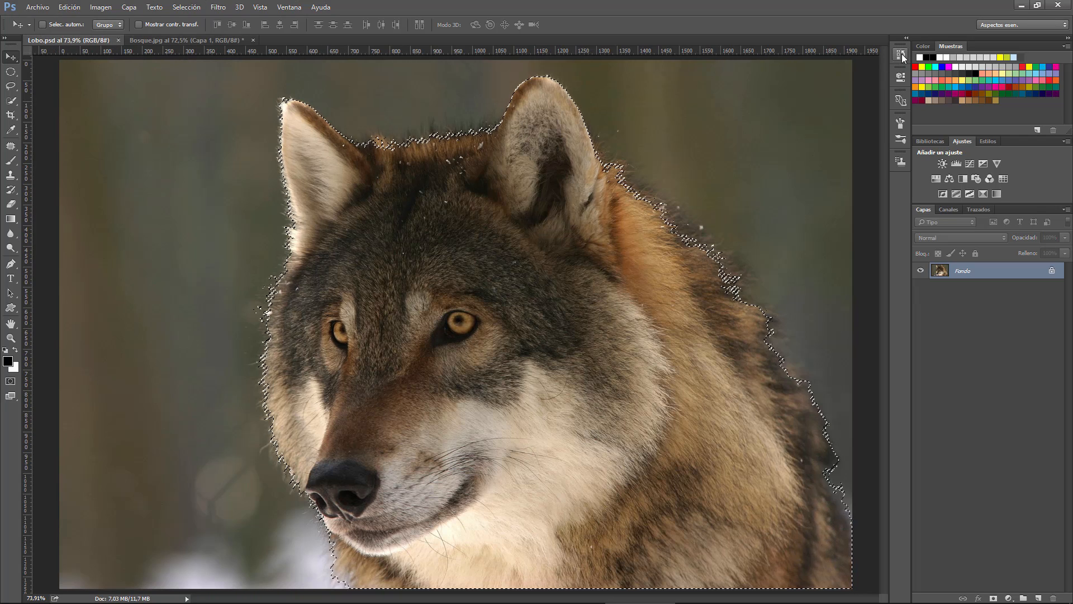
click(901, 54)
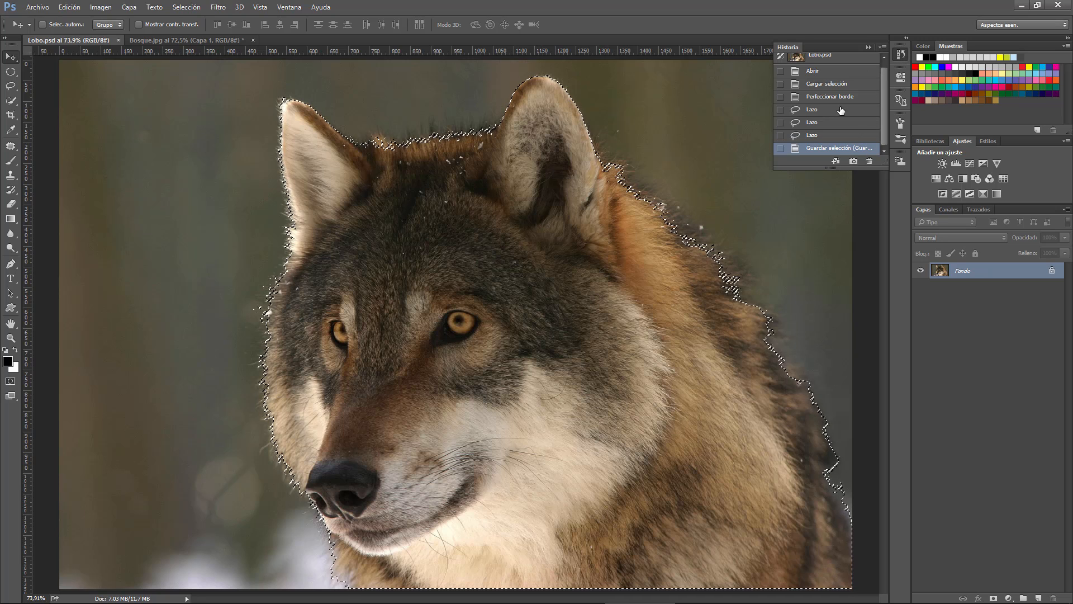
click(830, 85)
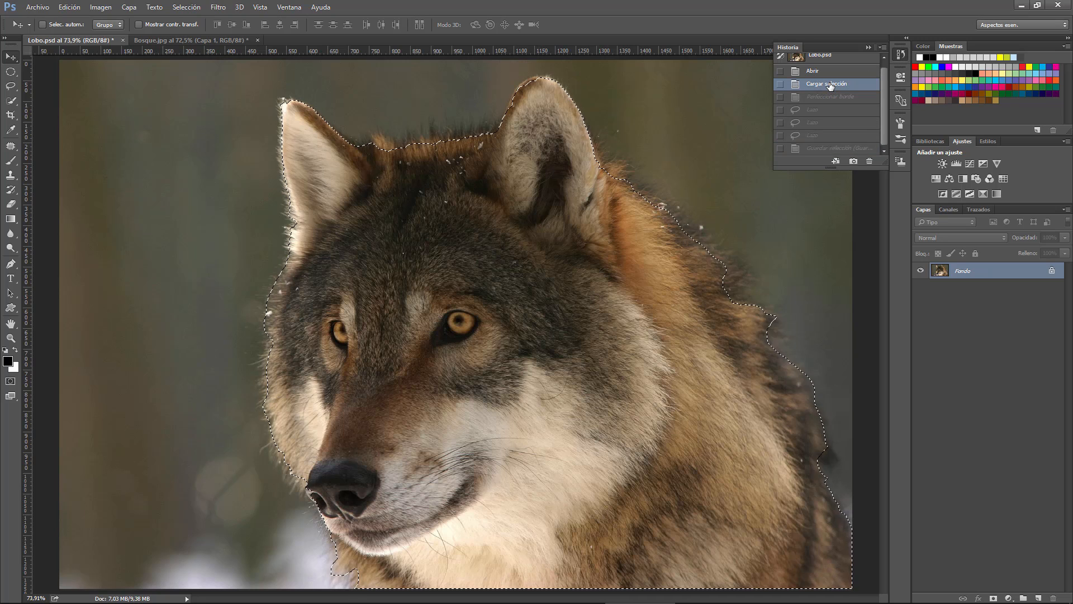
click(866, 47)
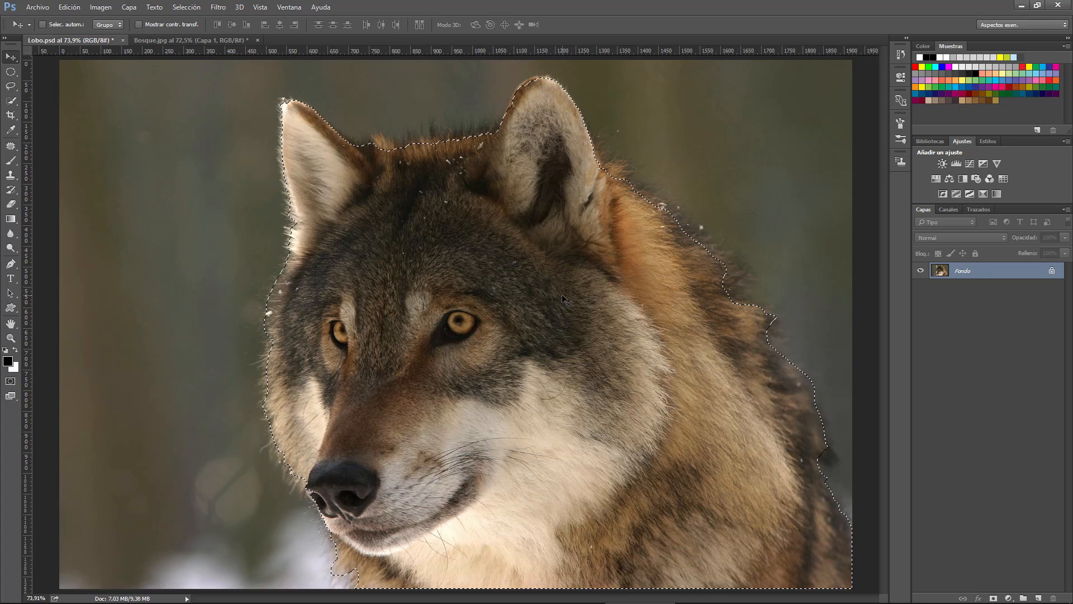
Open Perfeccionar borde for the restored wolf selection and magnify the preview to 300% around the left-hand ear
key(ctrl+alt+r)
click(186, 7)
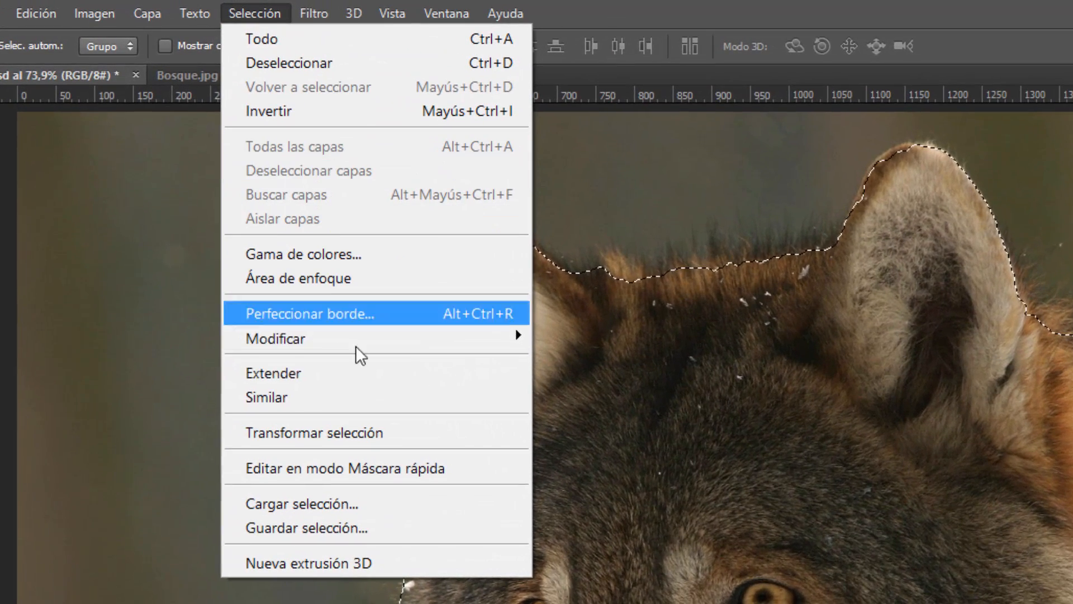
click(370, 315)
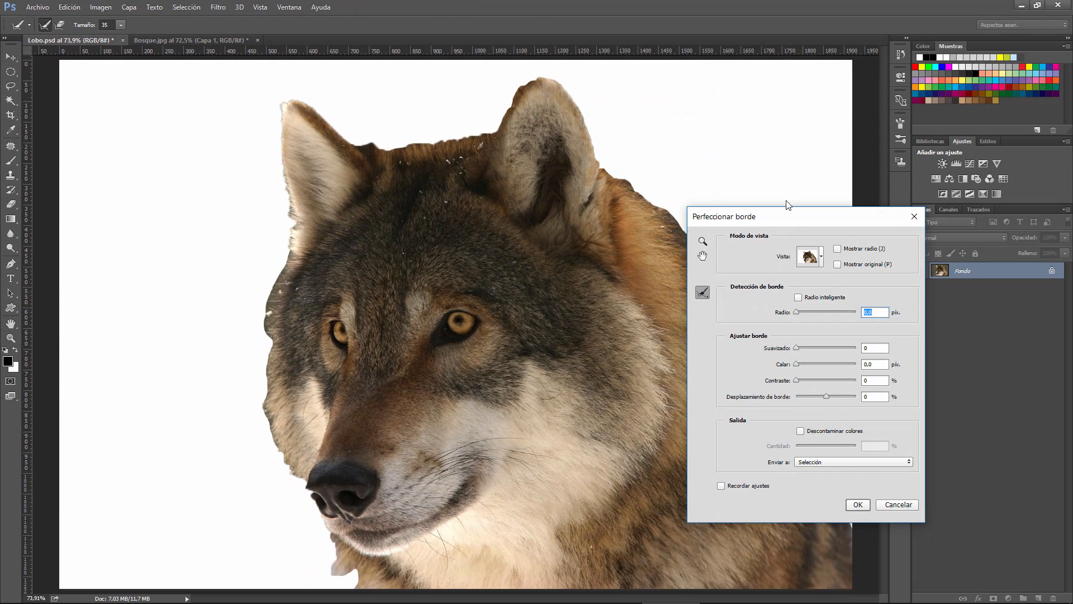
drag(787, 219, 780, 198)
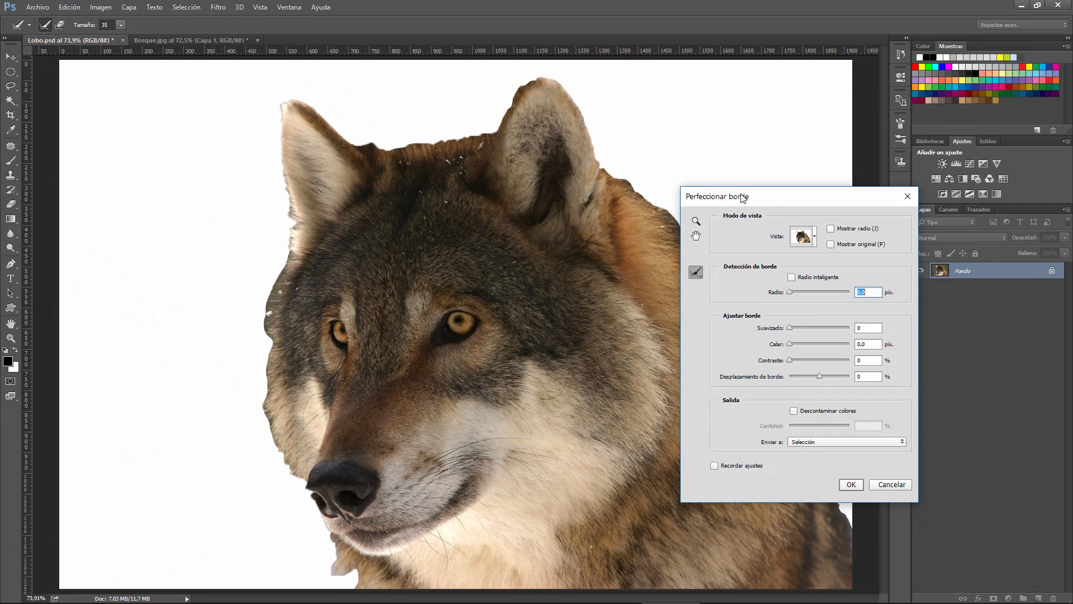
click(696, 222)
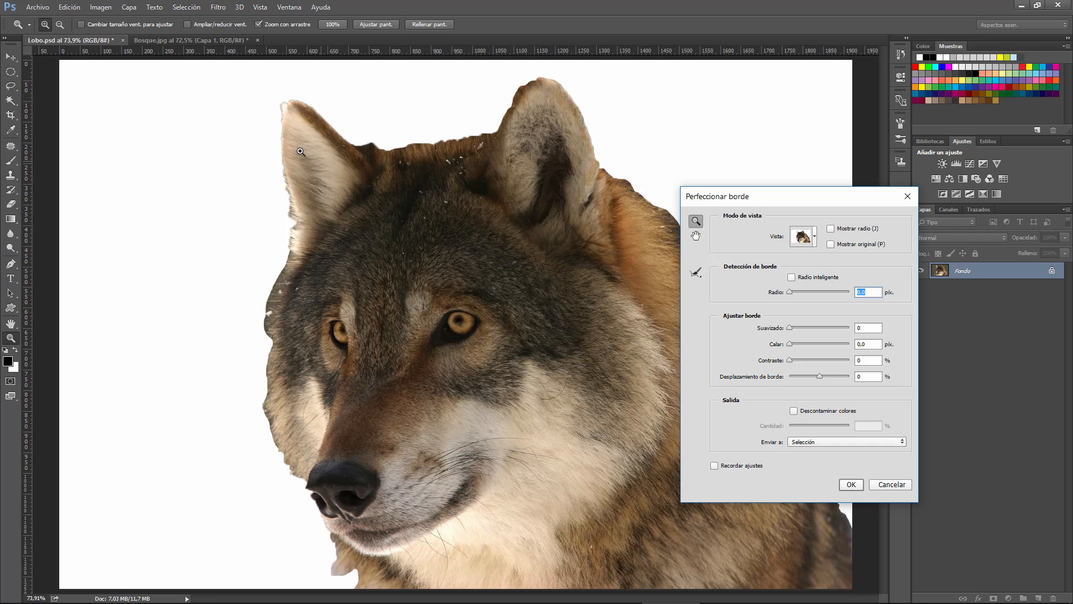
click(312, 154)
click(345, 166)
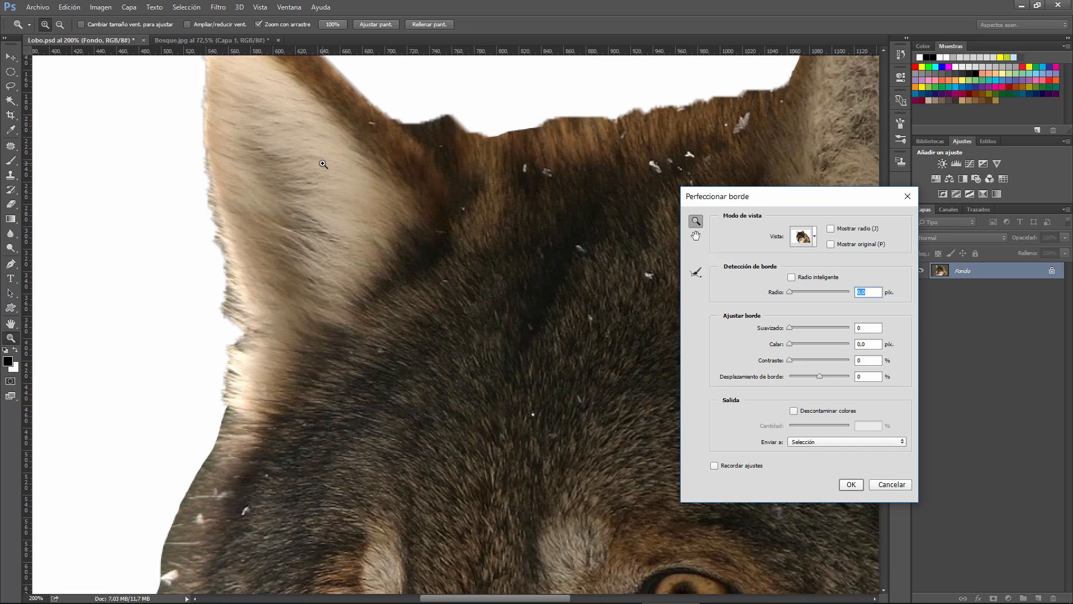
click(324, 165)
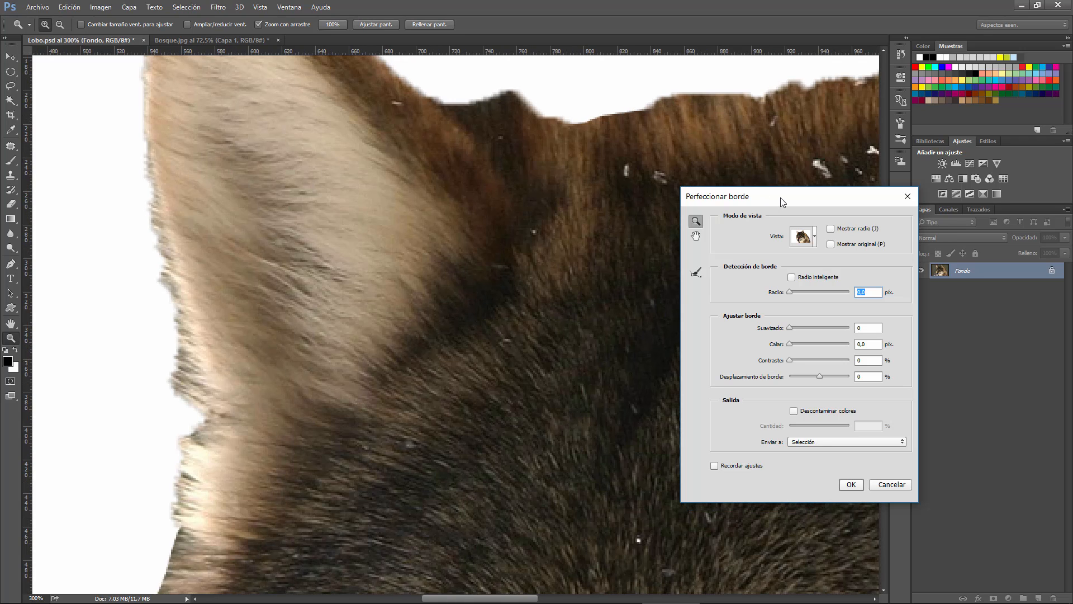
drag(782, 200, 701, 180)
drag(882, 228, 882, 200)
drag(709, 179, 769, 166)
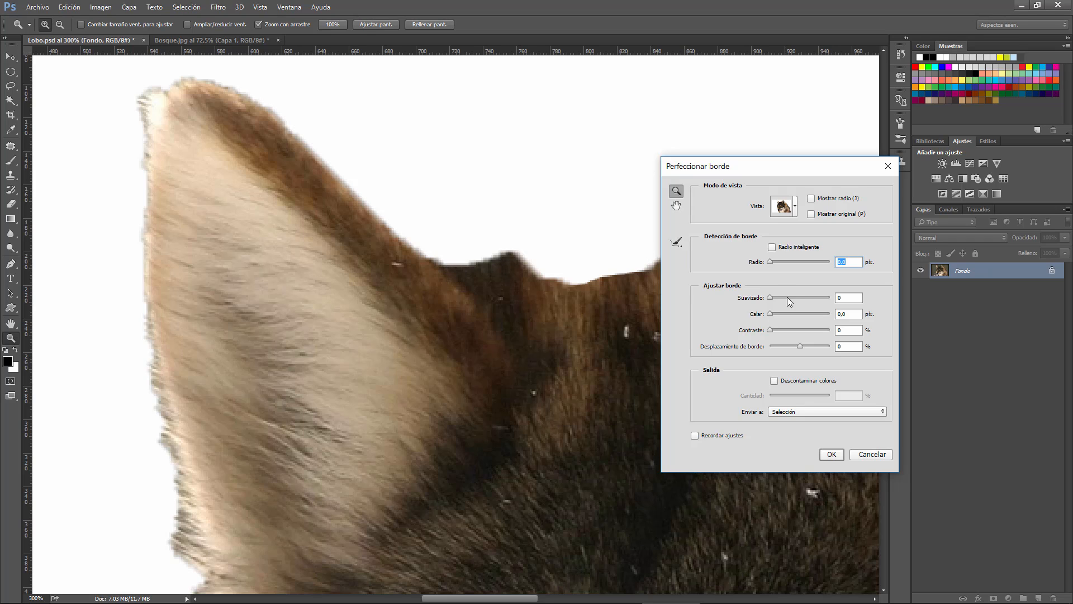
Preview the ear's edge with Suavizado raised to 100, and reset Suavizado to 0
drag(770, 297, 779, 297)
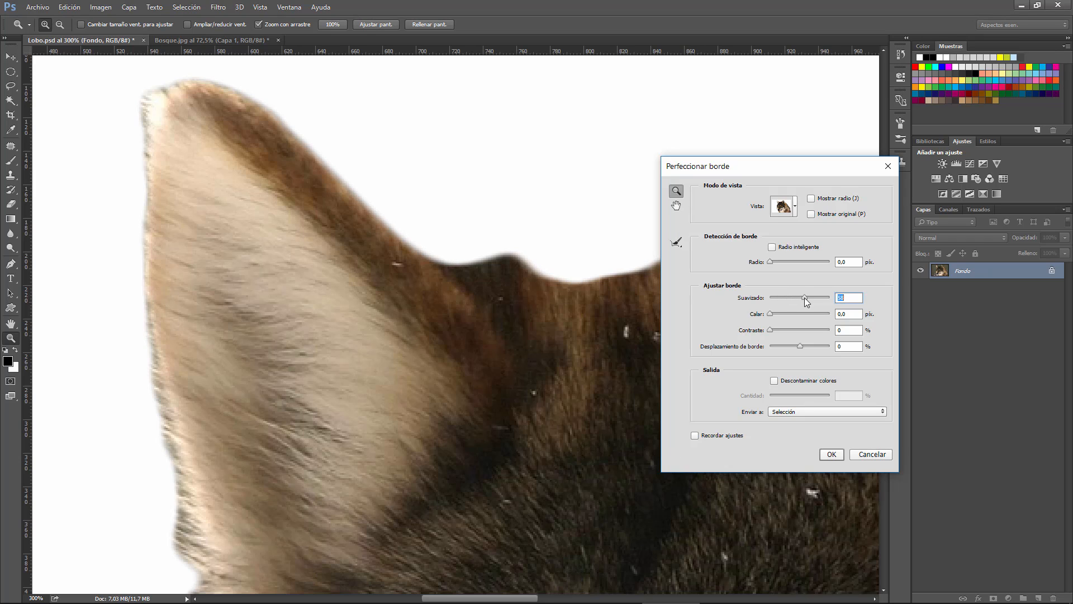
drag(804, 297, 814, 297)
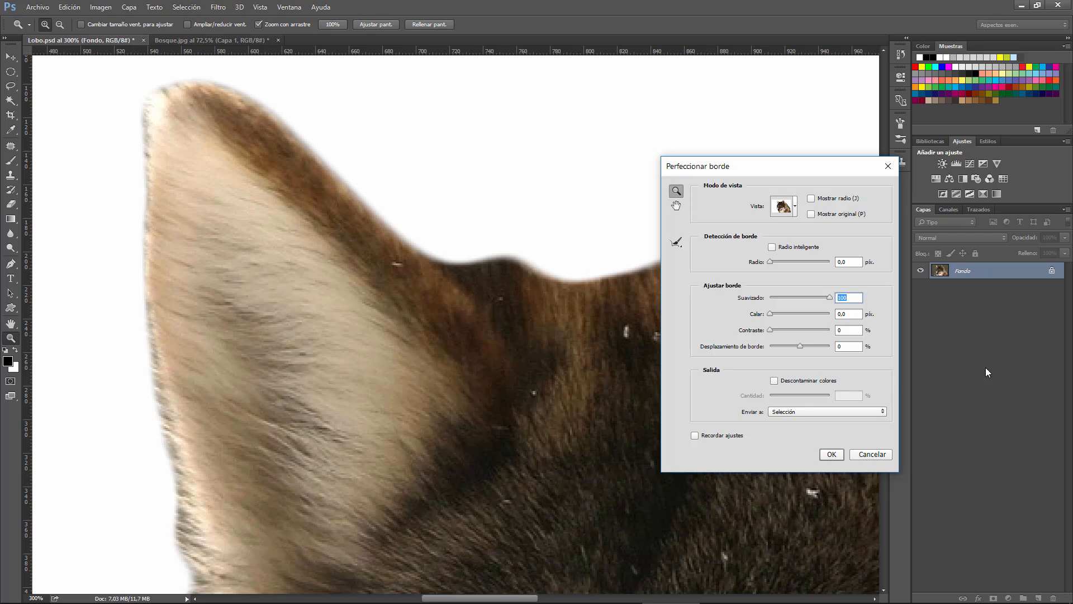
drag(829, 297, 768, 298)
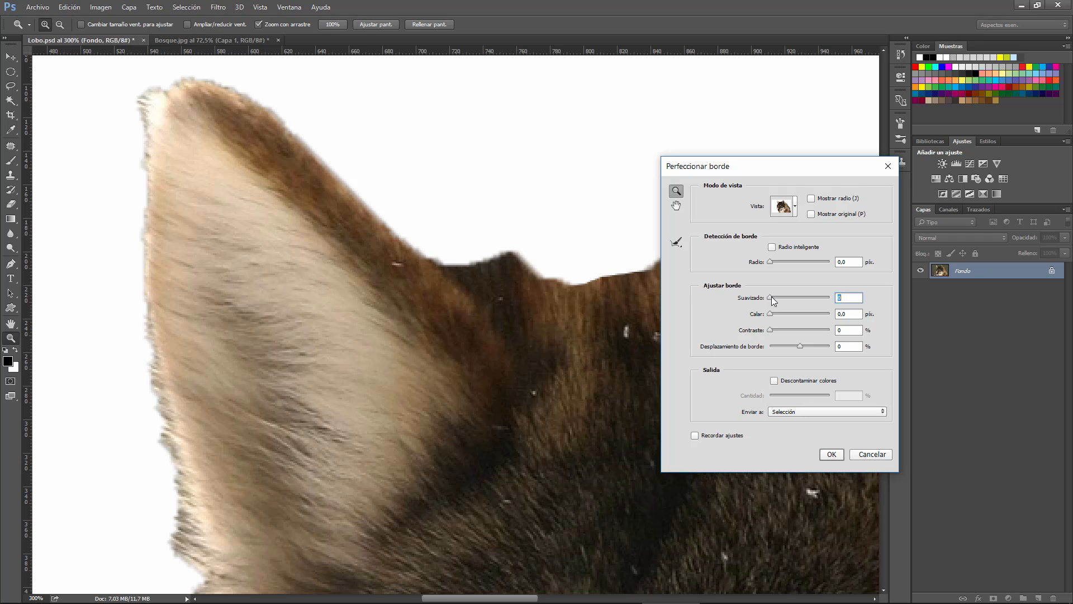
Preview the ear's edge with a high Calar value and with a lower one, and cancel Perfeccionar borde
drag(770, 316, 797, 314)
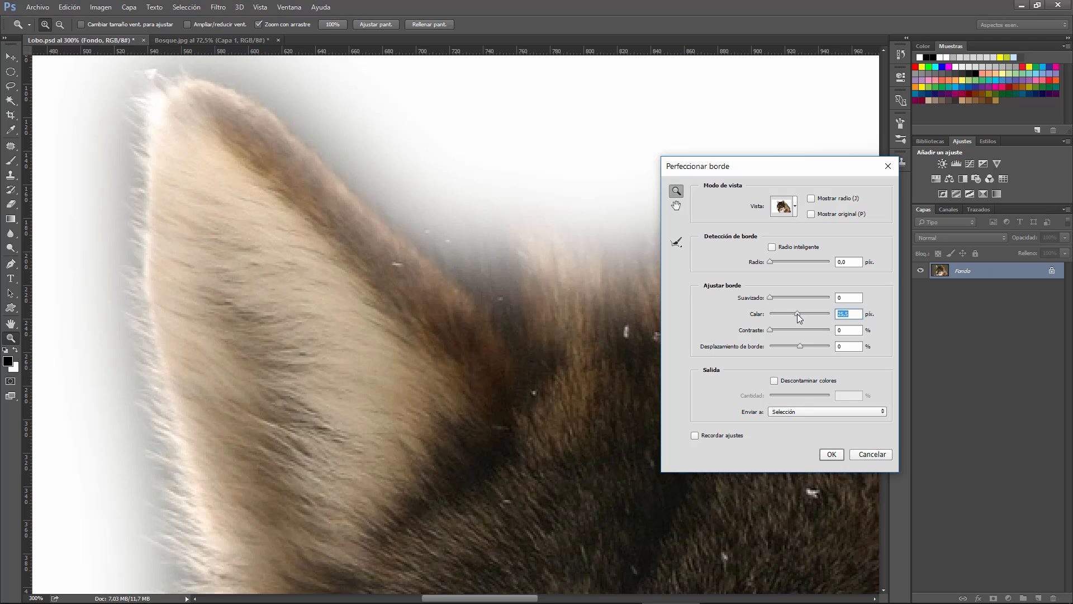
drag(797, 313, 790, 314)
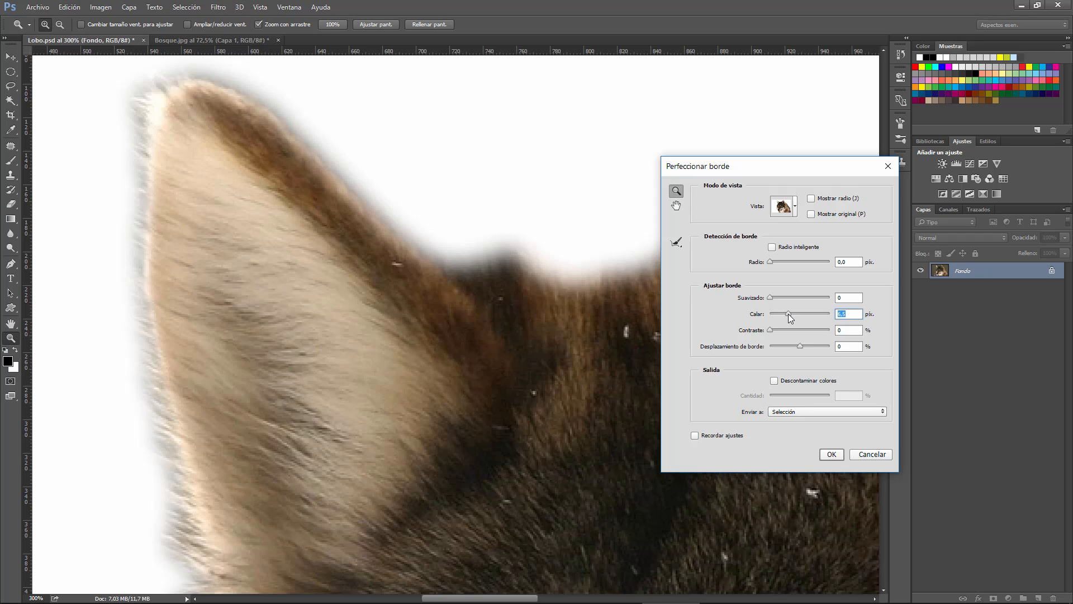
click(872, 455)
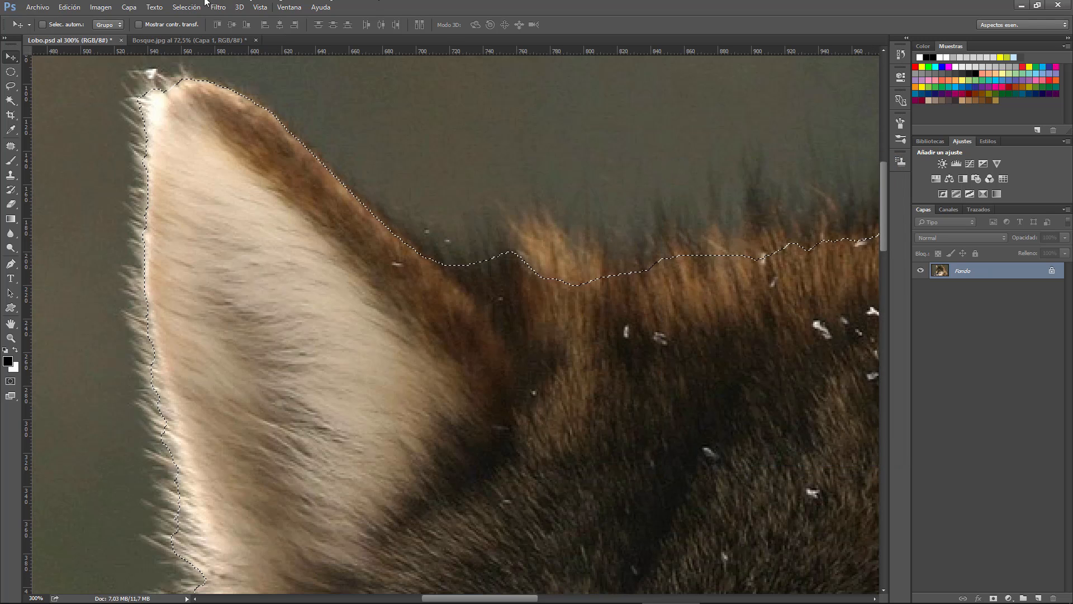
Open the recent file Retrato.psd to examine the portrait's feathered oval edge, and close it
click(33, 9)
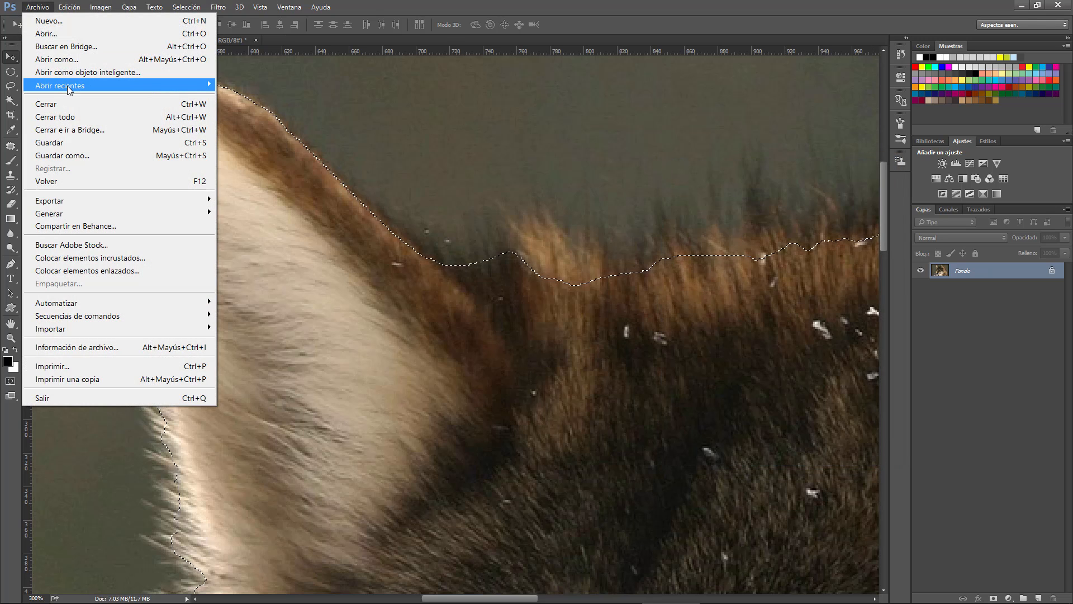
mouse_move(67, 85)
click(256, 85)
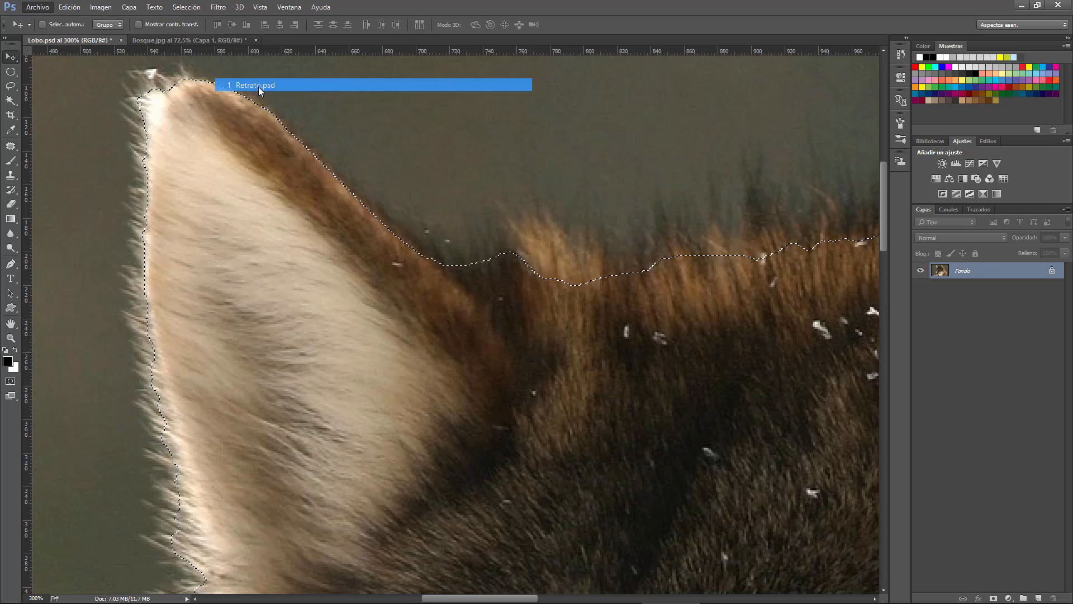
click(589, 281)
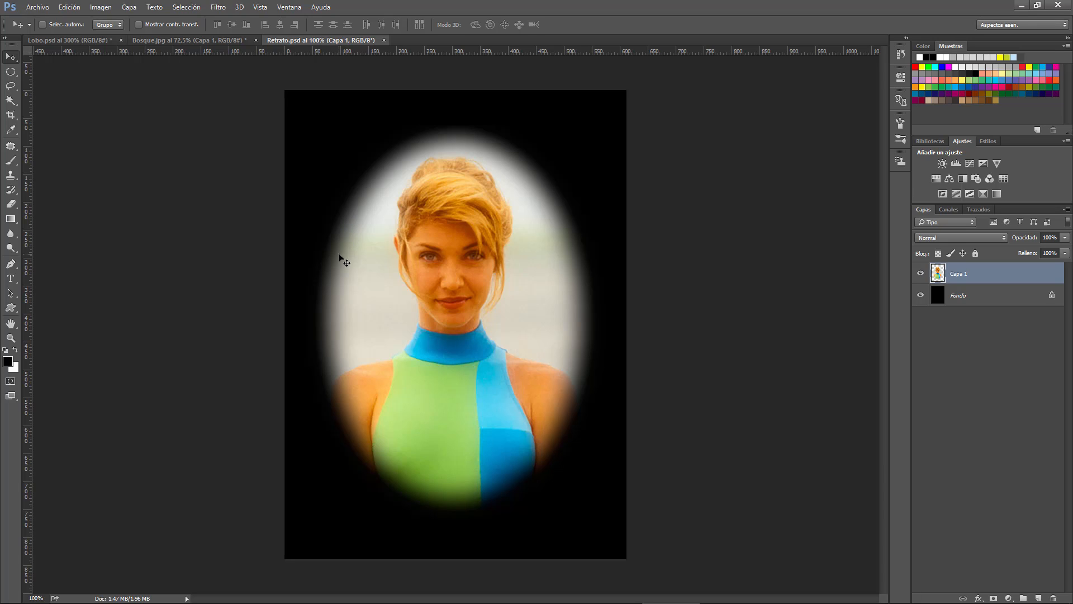
click(383, 40)
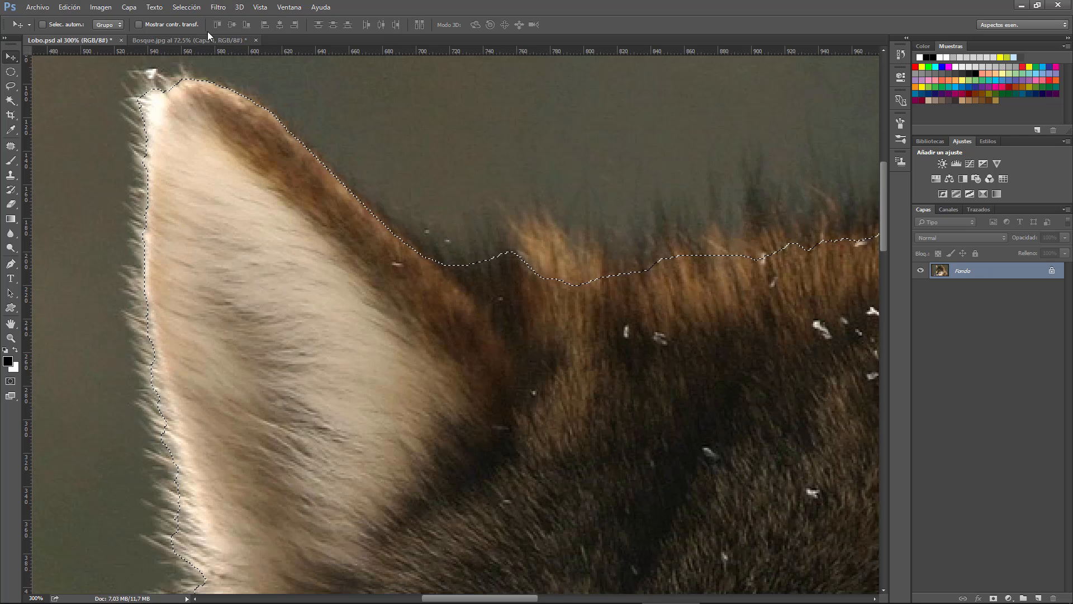
Preview the wolf selection's edge in Perfeccionar borde with Contraste at 100 %, reset Contraste to 0 %, and cancel the dialog
click(195, 8)
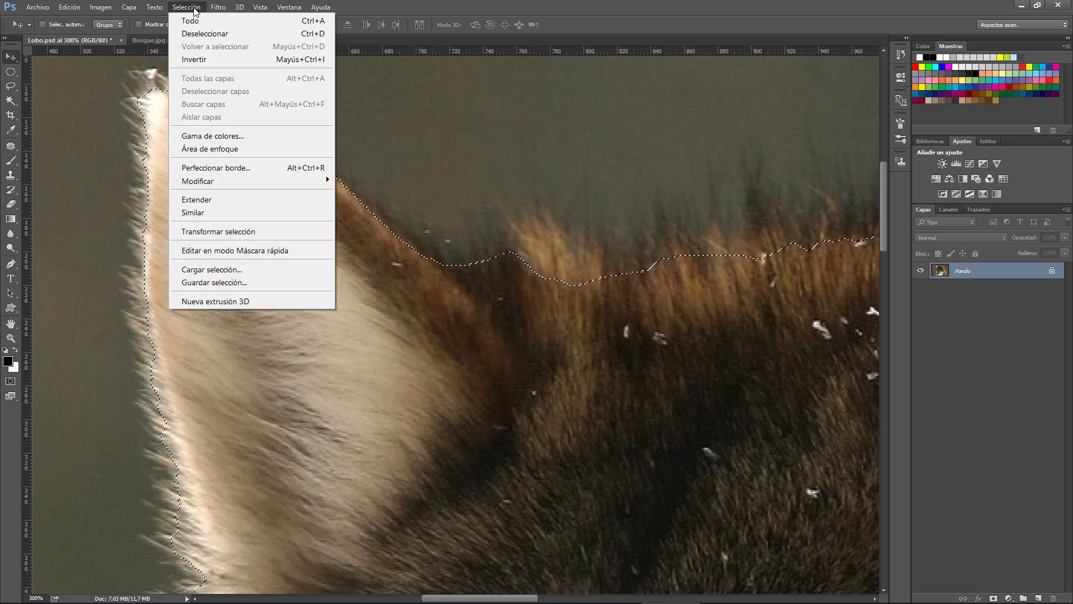
click(223, 169)
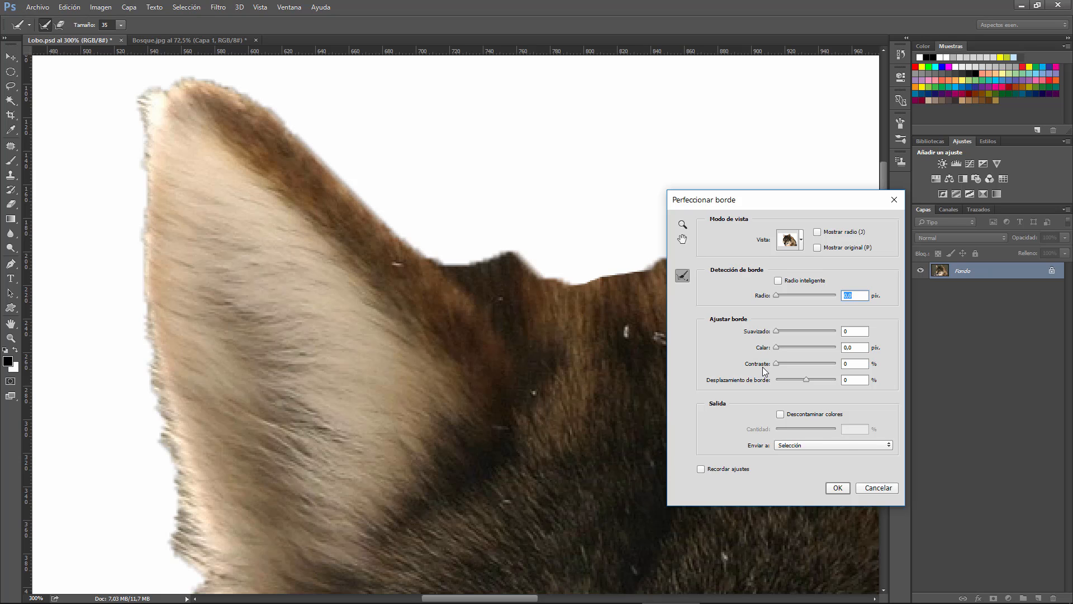
drag(777, 363, 805, 363)
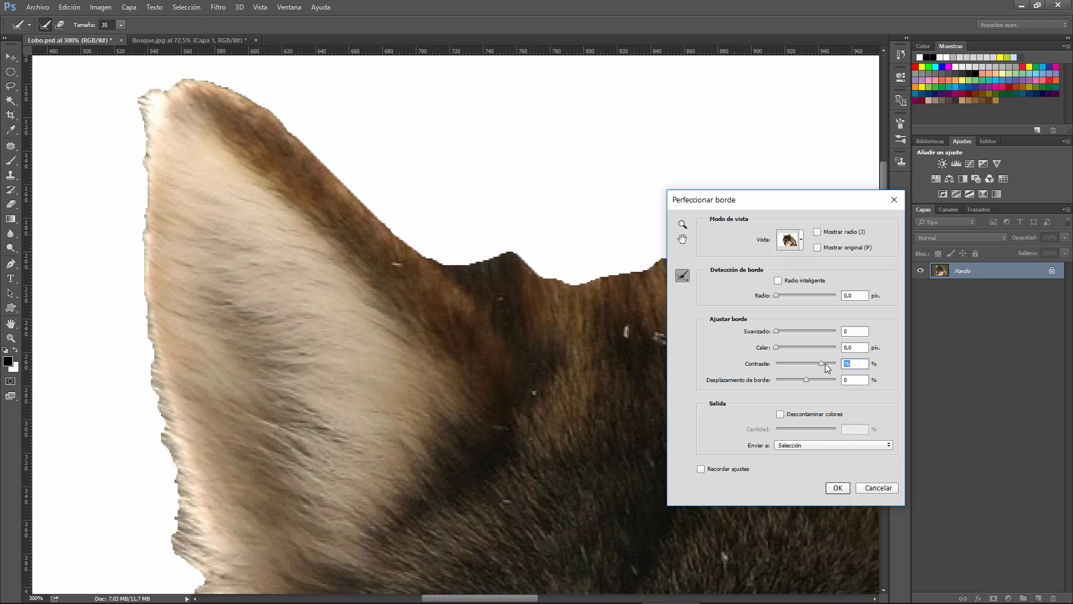
drag(829, 364, 838, 363)
drag(772, 202, 648, 174)
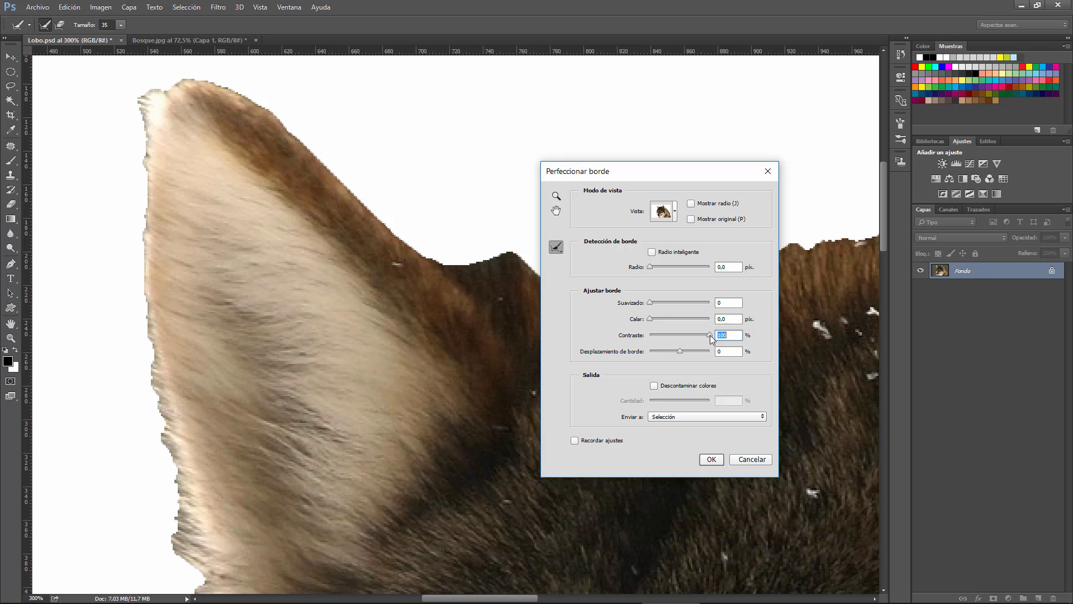
drag(710, 336, 630, 340)
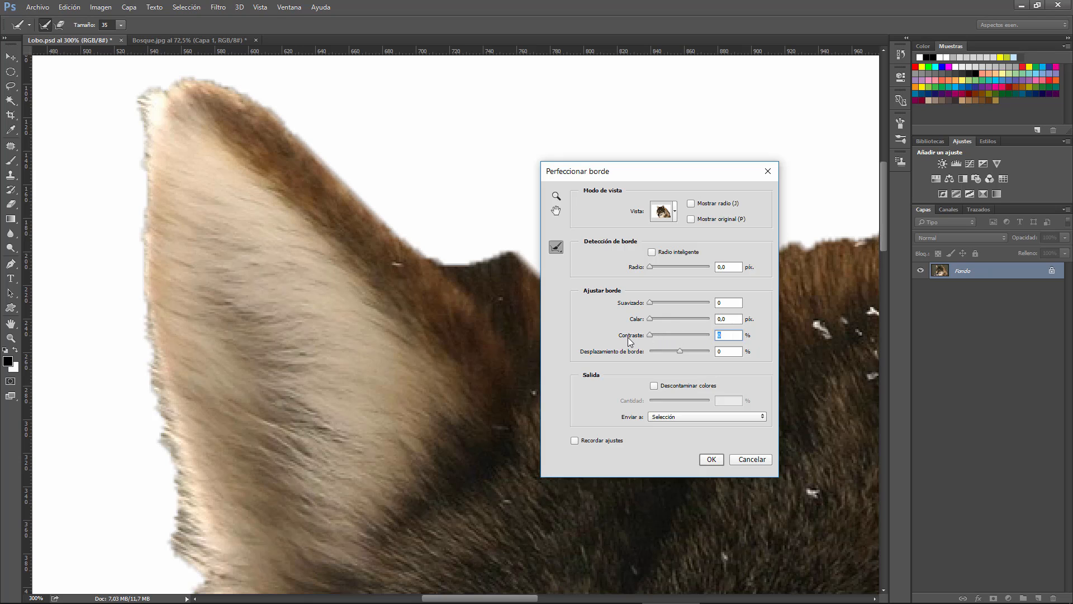
drag(625, 174, 689, 217)
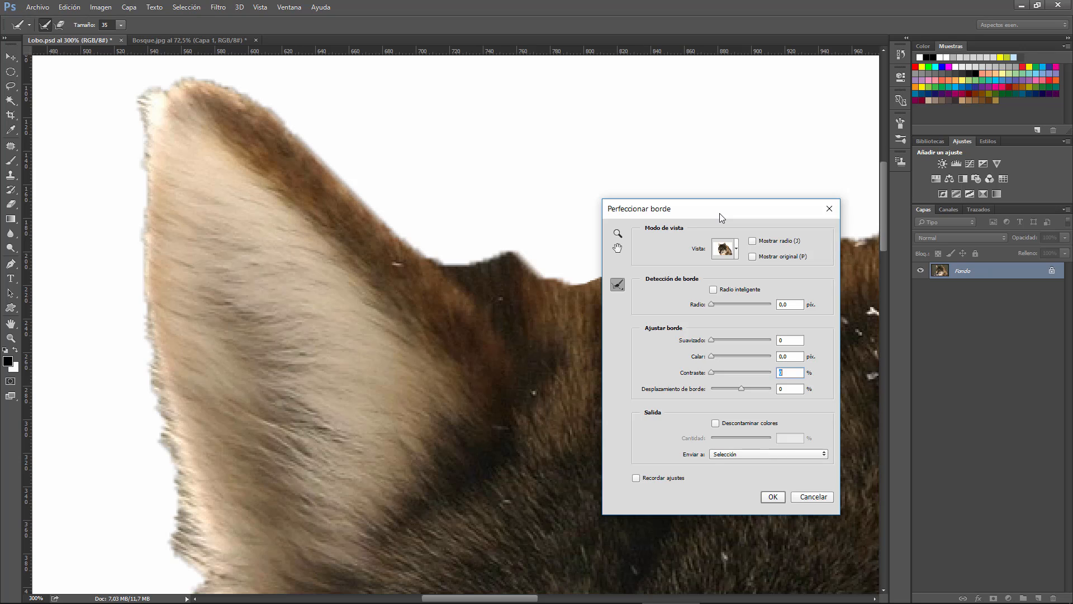
click(812, 496)
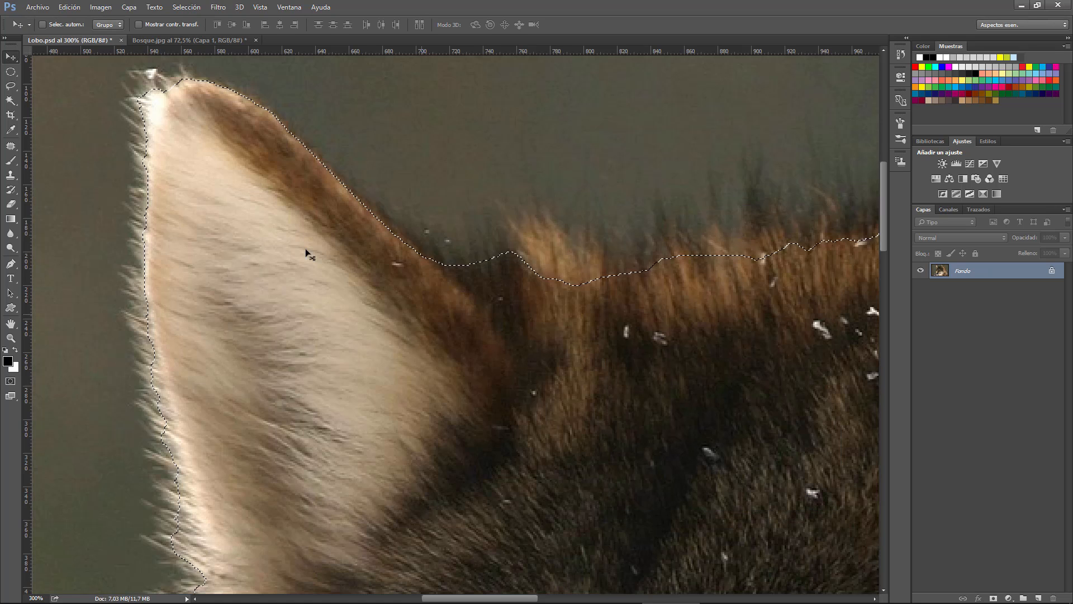
Open the recent file Halo.psd
click(31, 10)
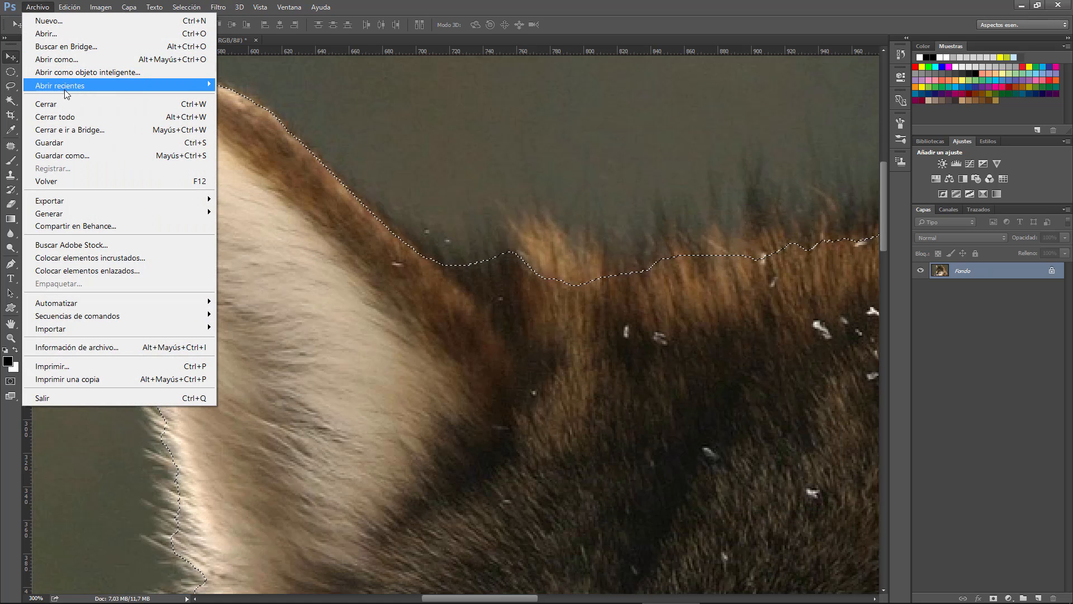
mouse_move(64, 89)
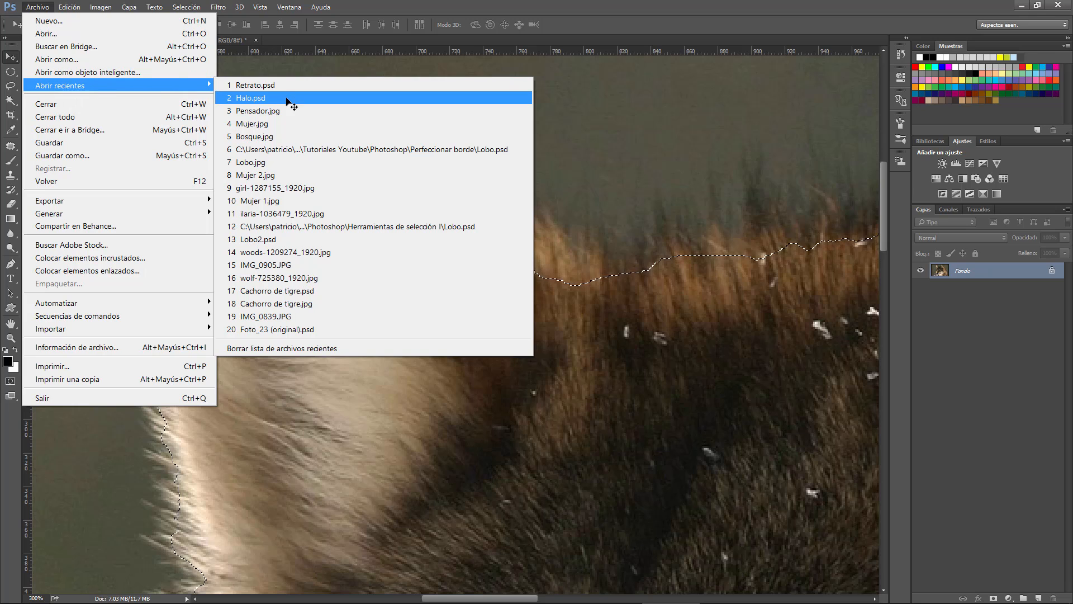
click(257, 98)
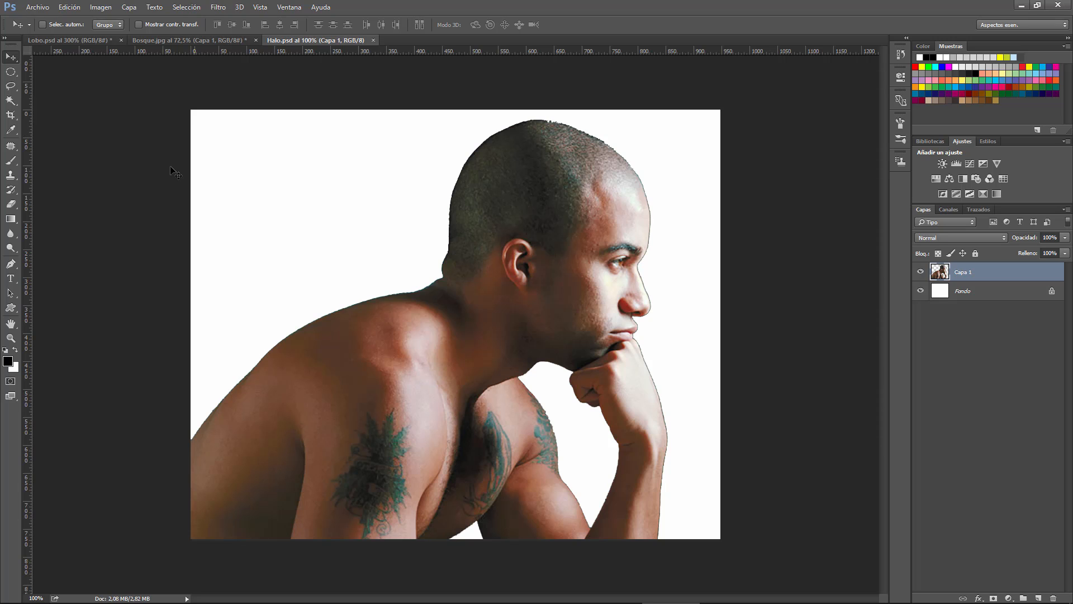
Examine the dark fringe along the man's facial profile at 600% magnification, and close Halo.psd
click(11, 338)
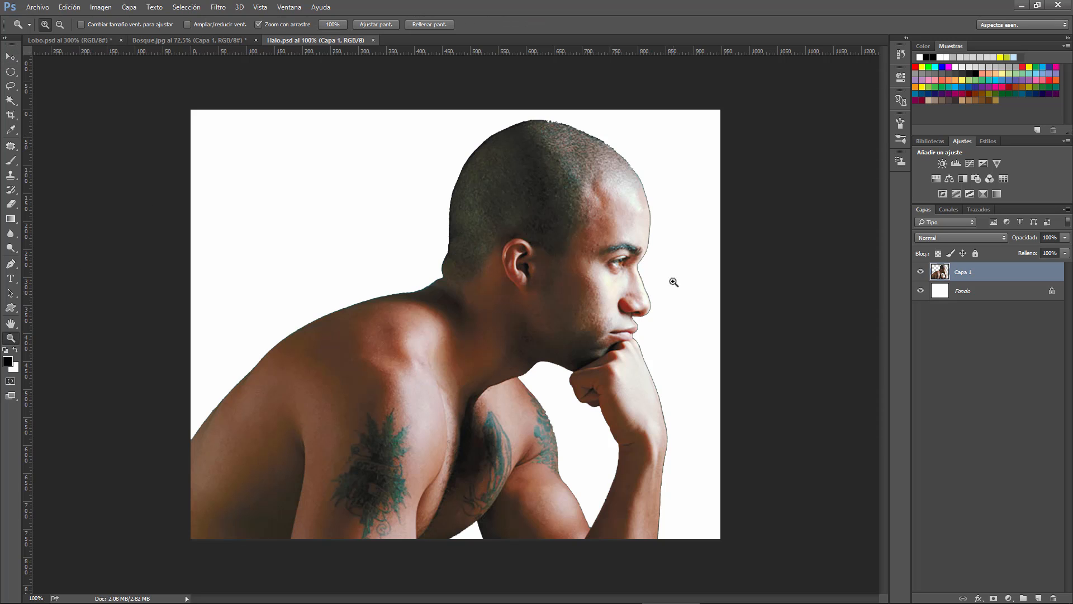
click(648, 255)
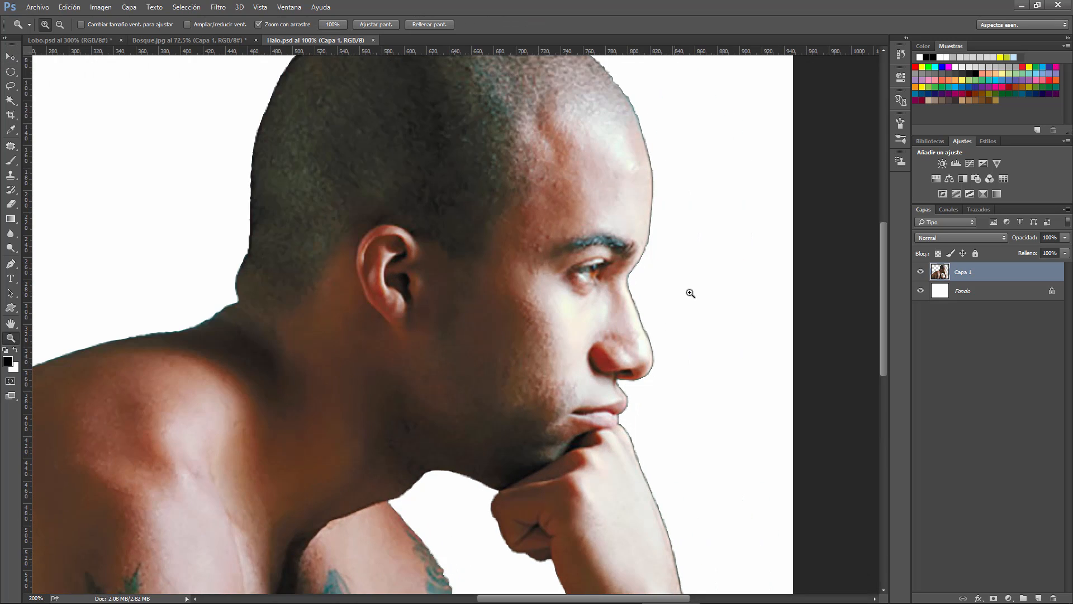
click(628, 267)
click(635, 270)
click(635, 270)
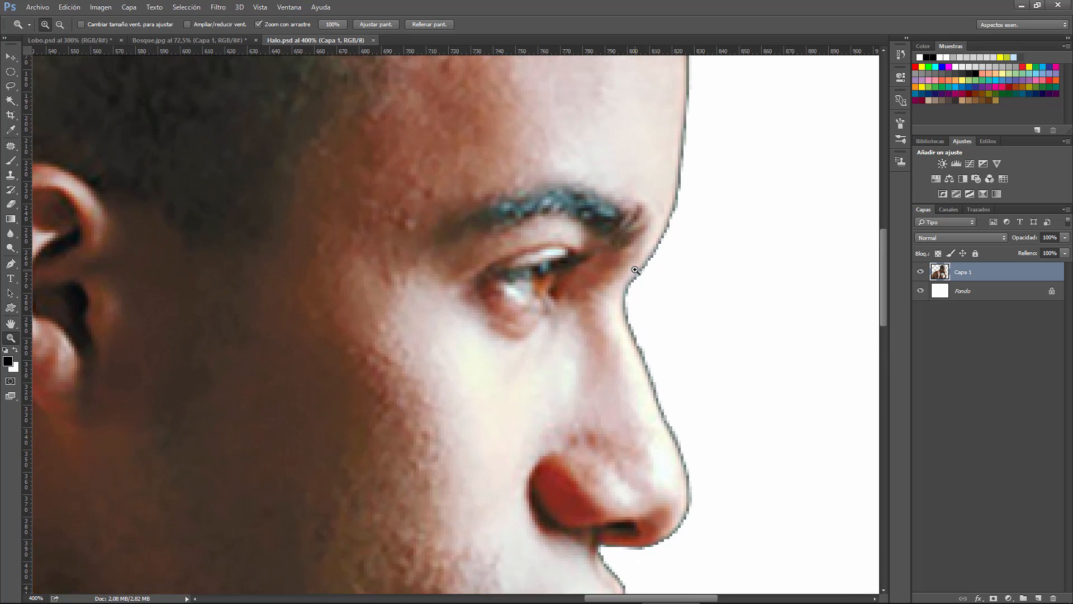
click(635, 270)
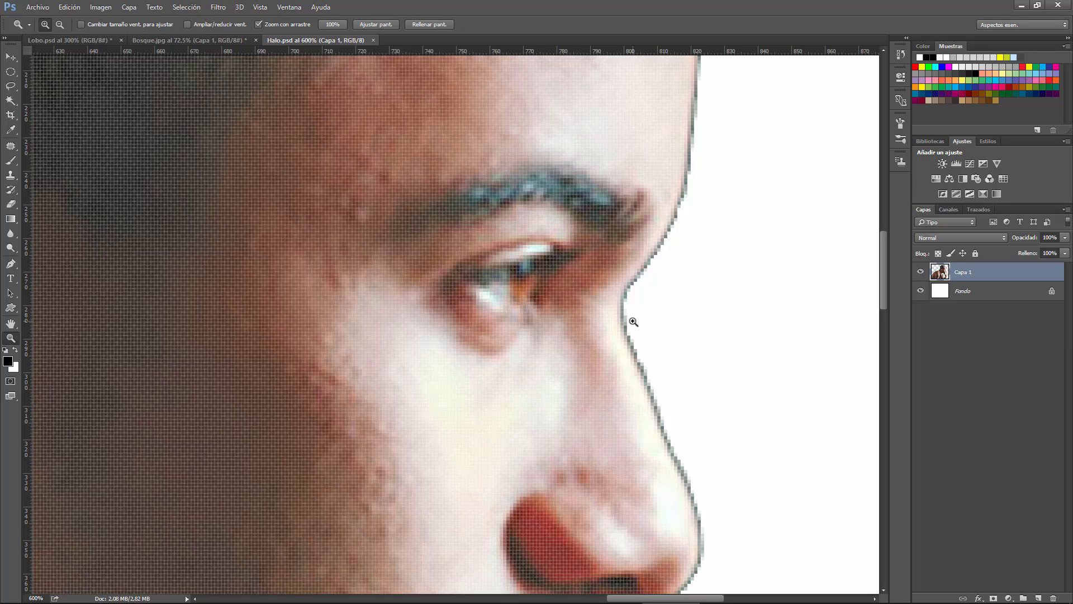
click(380, 24)
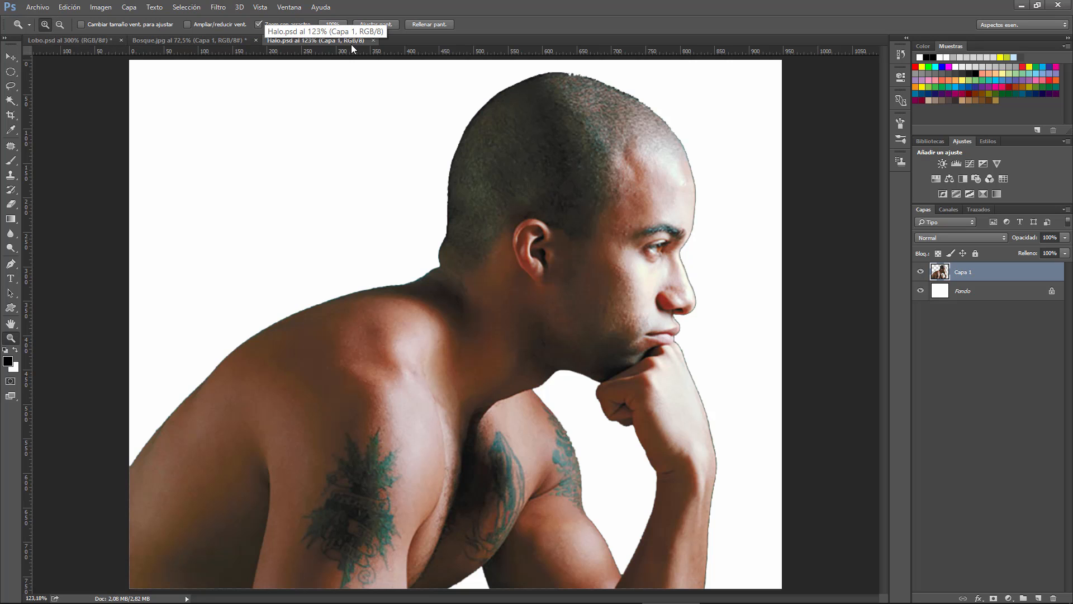
click(374, 41)
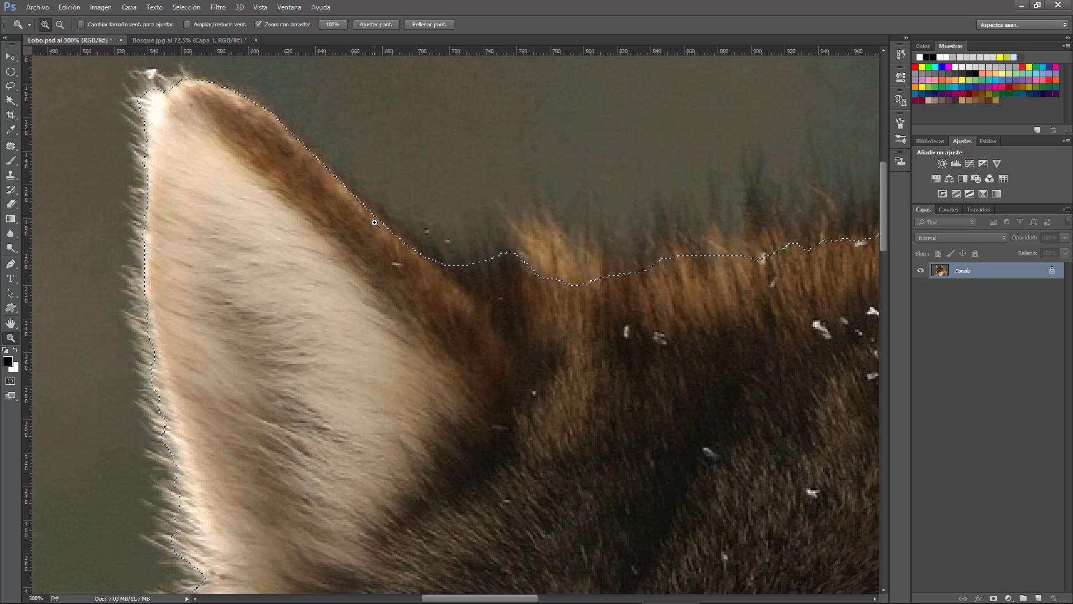
Open Perfeccionar borde for the wolf selection, preview a high positive Desplazamiento de borde, and reset it to 0 %
click(175, 8)
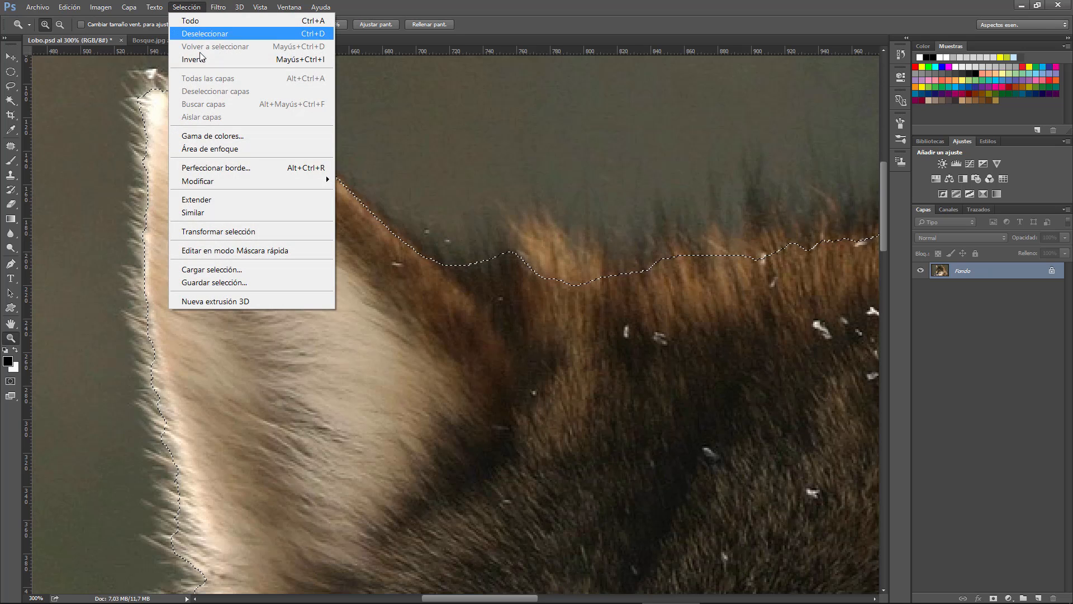
click(323, 168)
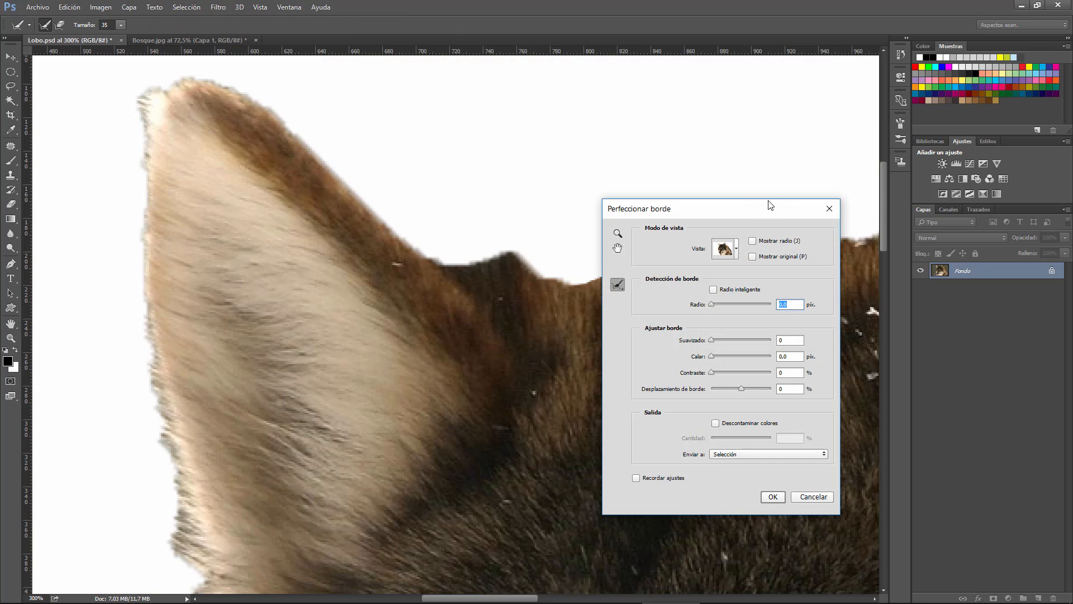
drag(757, 211, 772, 221)
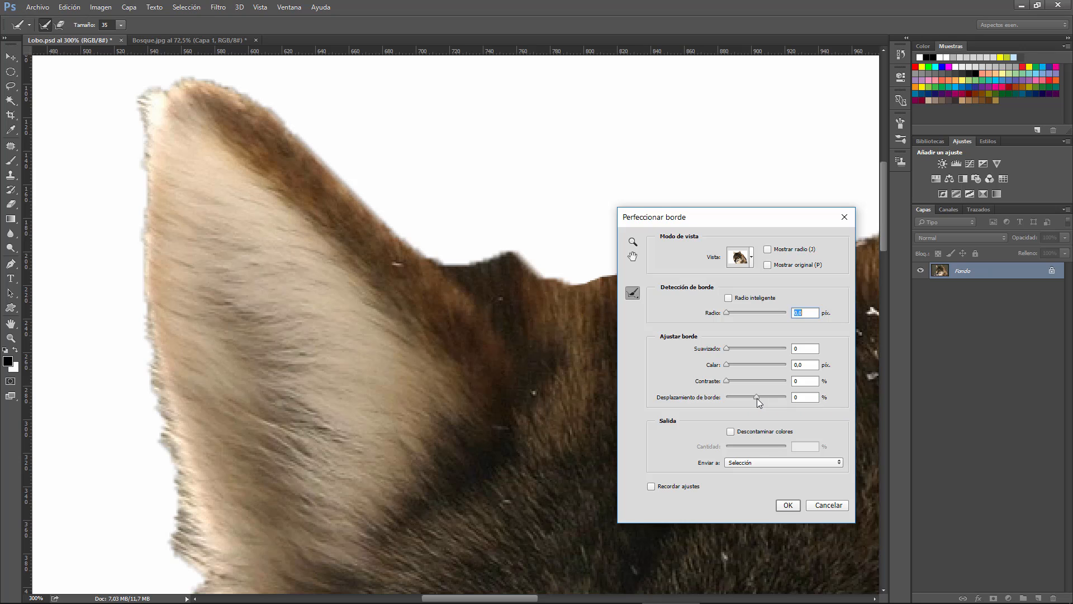
drag(757, 398, 779, 397)
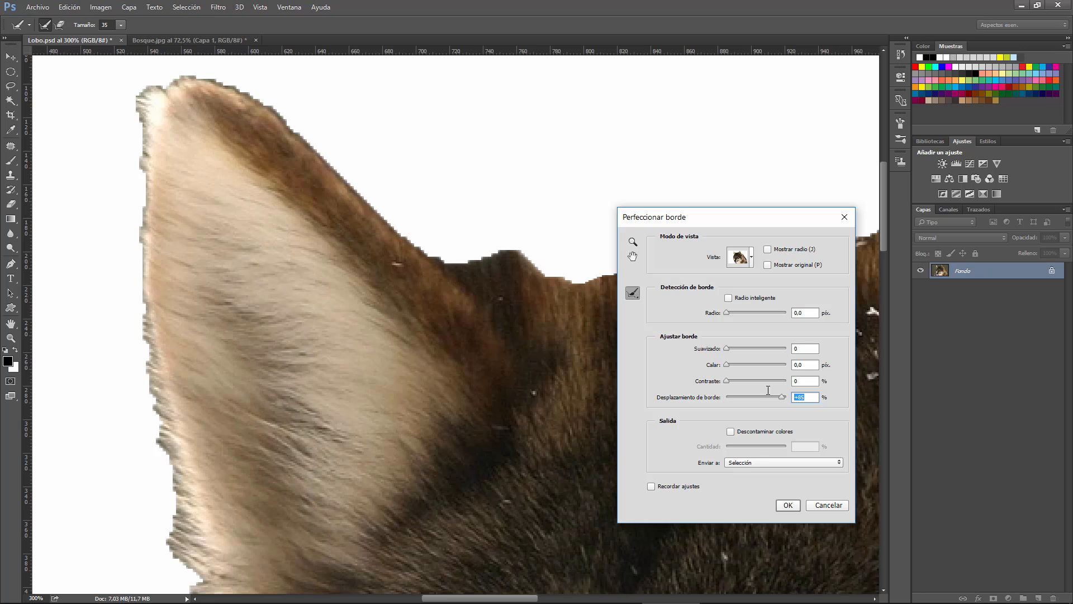
text(0)
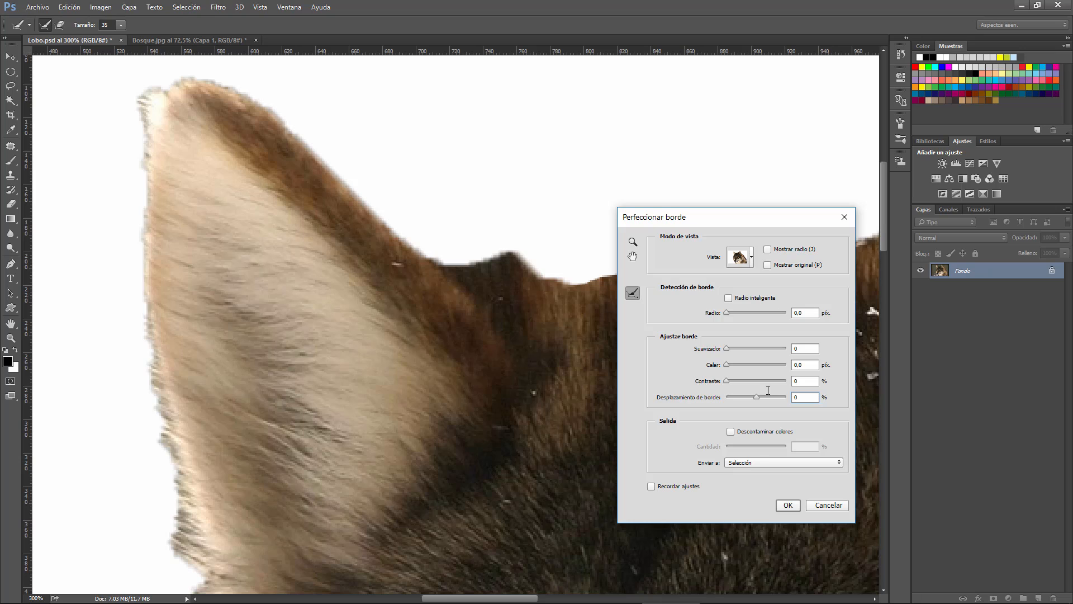
Preview Descontaminar colores with Cantidad at 100 %, return Cantidad to 50 %, and turn the option off
click(730, 431)
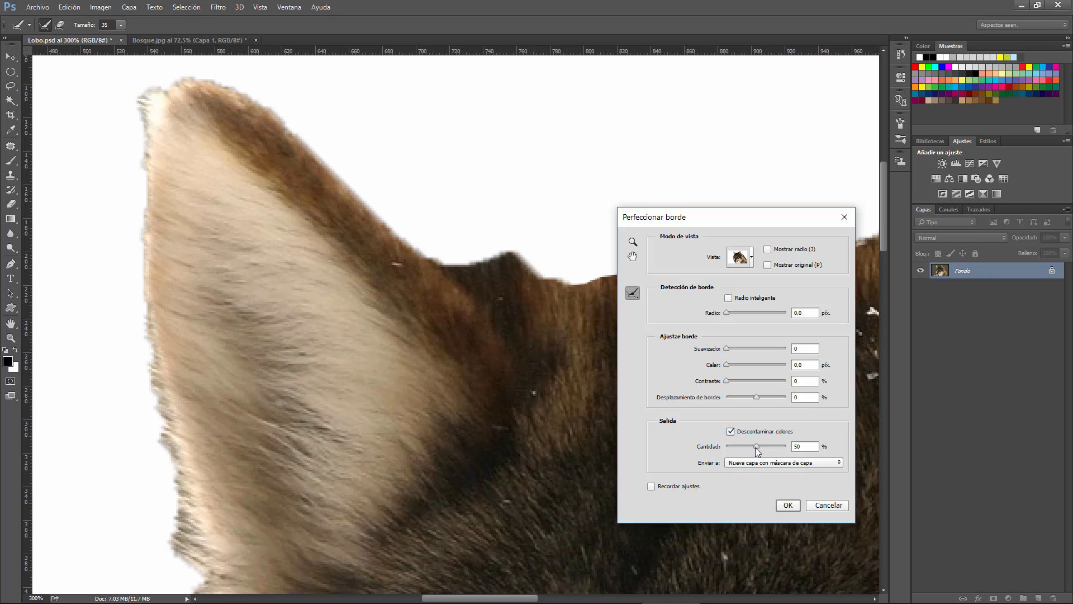
drag(757, 451, 806, 451)
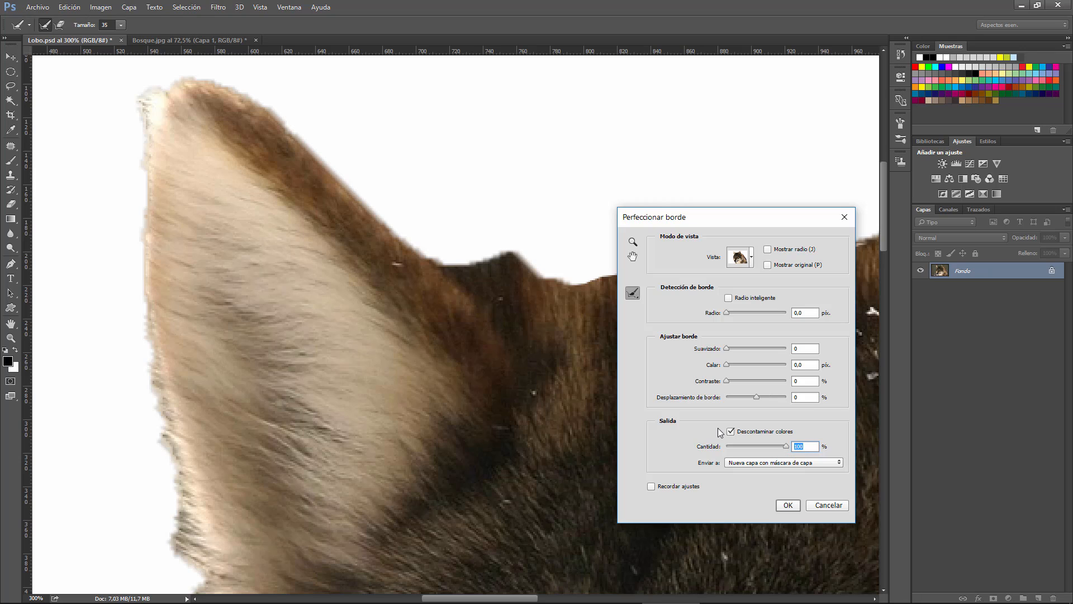
text(50)
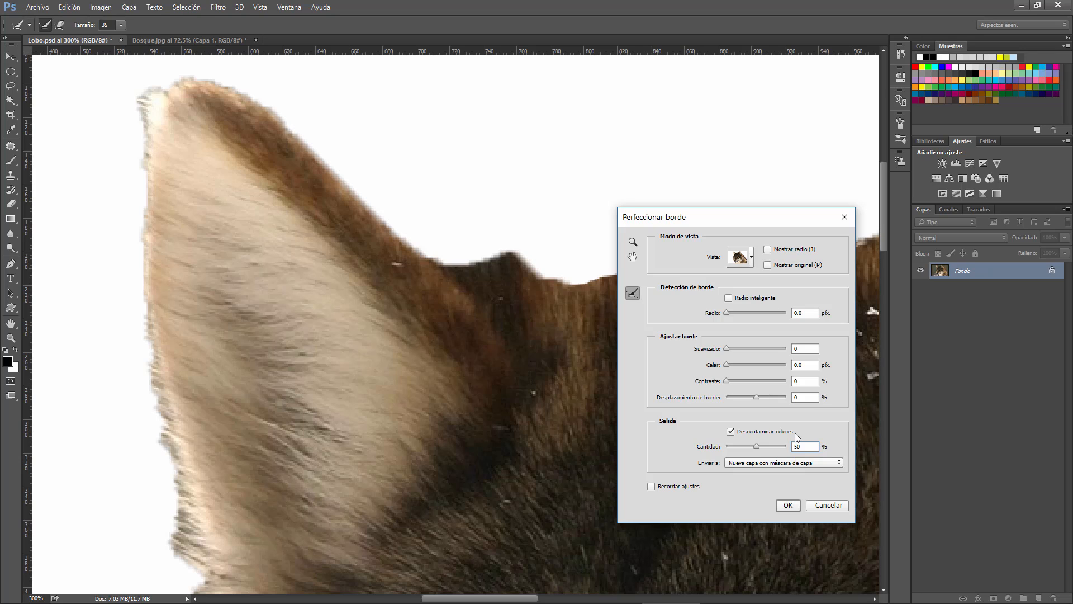
click(730, 432)
click(730, 432)
Set Enviar a to Selección and review the other output destinations, keeping Selección
click(799, 462)
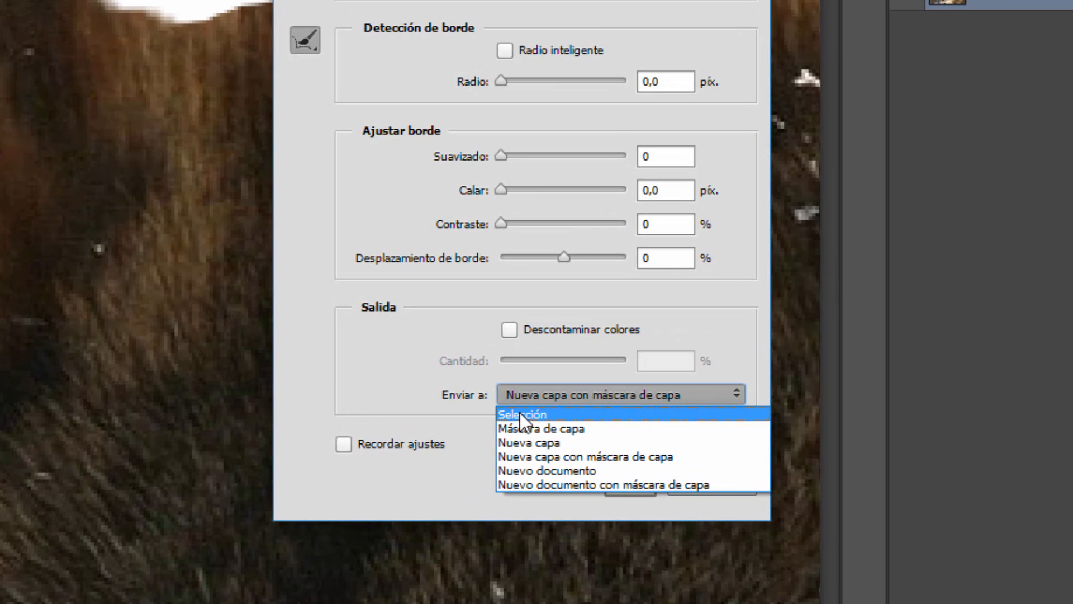
click(520, 415)
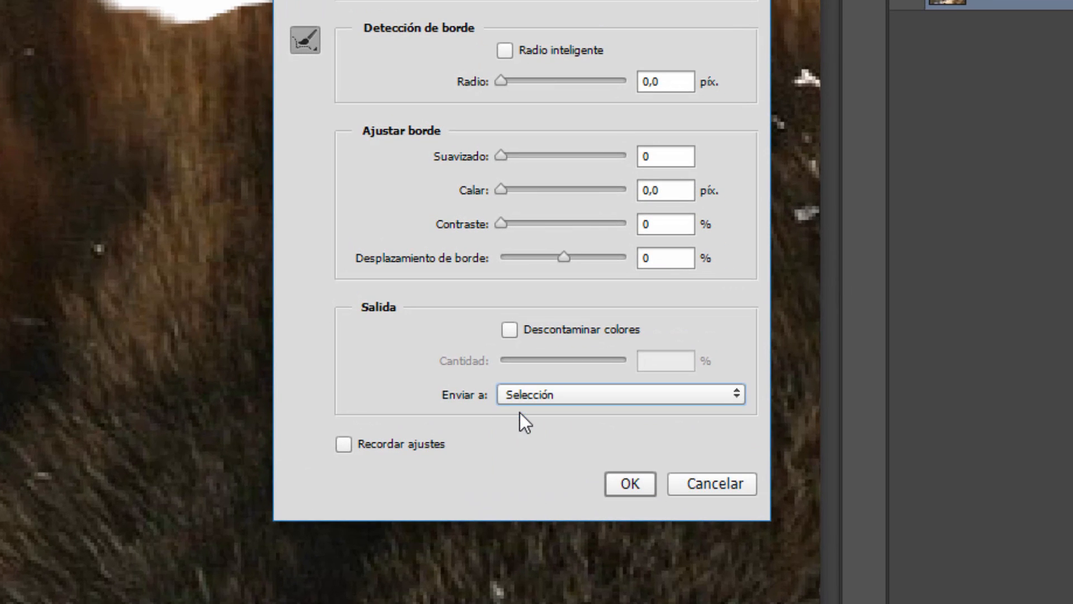
click(556, 395)
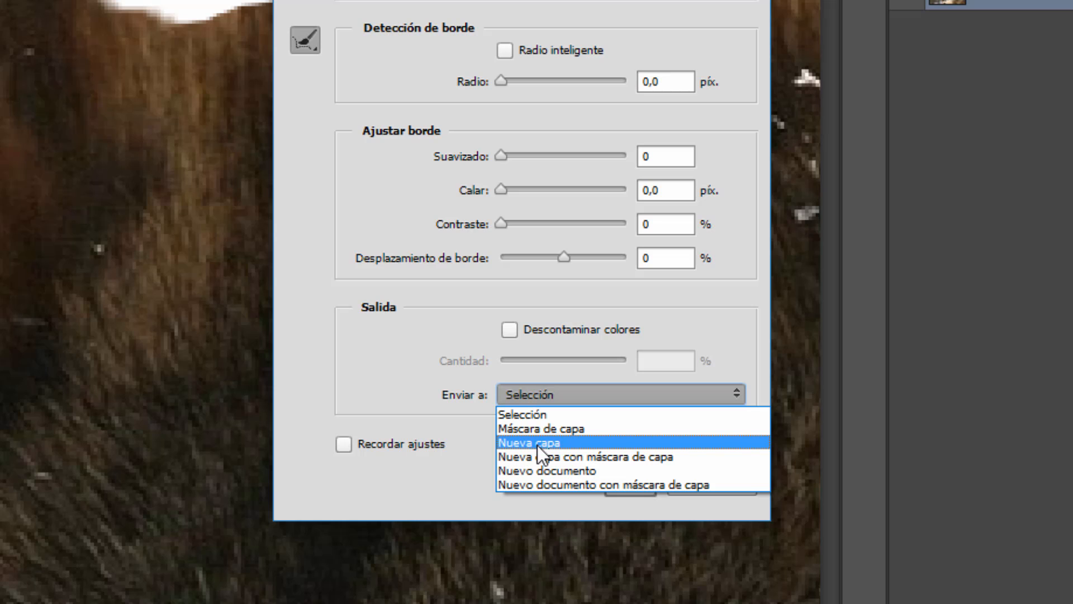
click(568, 309)
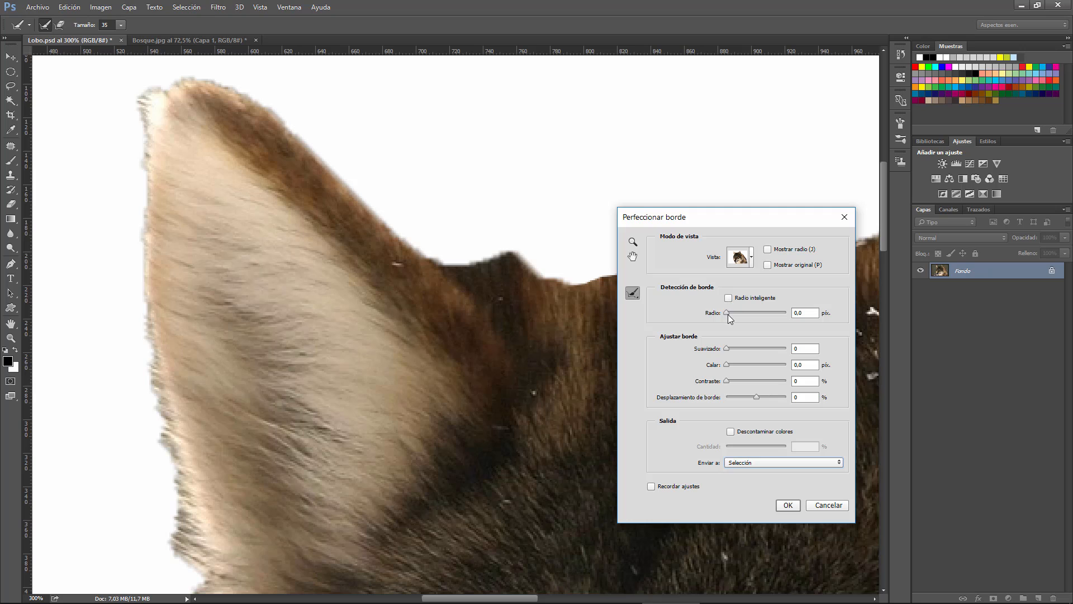
Set Radio to 80 px for the wolf selection and fit the whole wolf in view clear of the dialog
click(805, 313)
text(80)
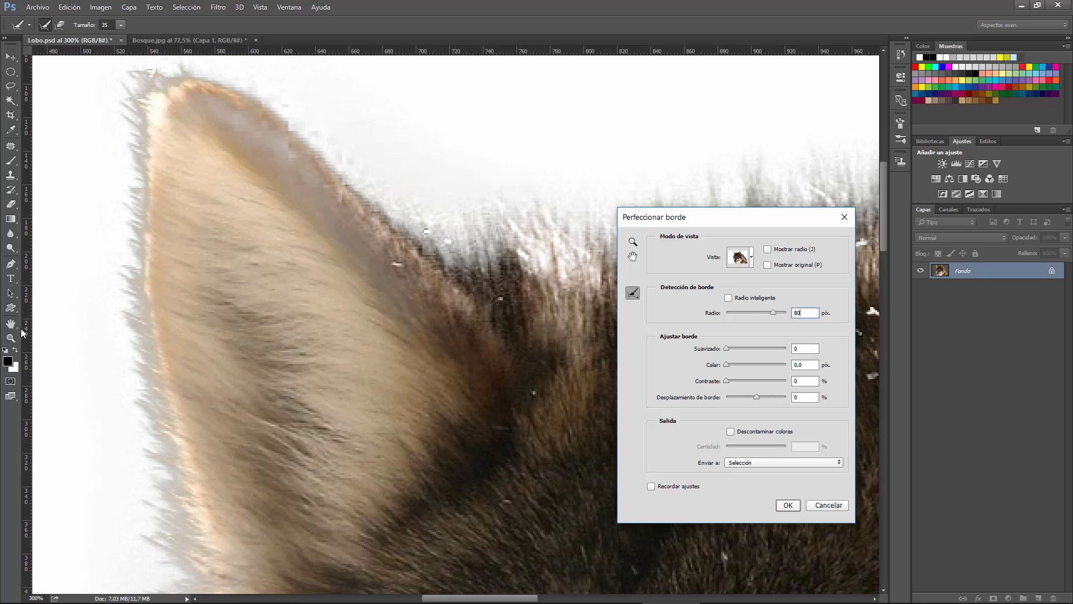
click(633, 242)
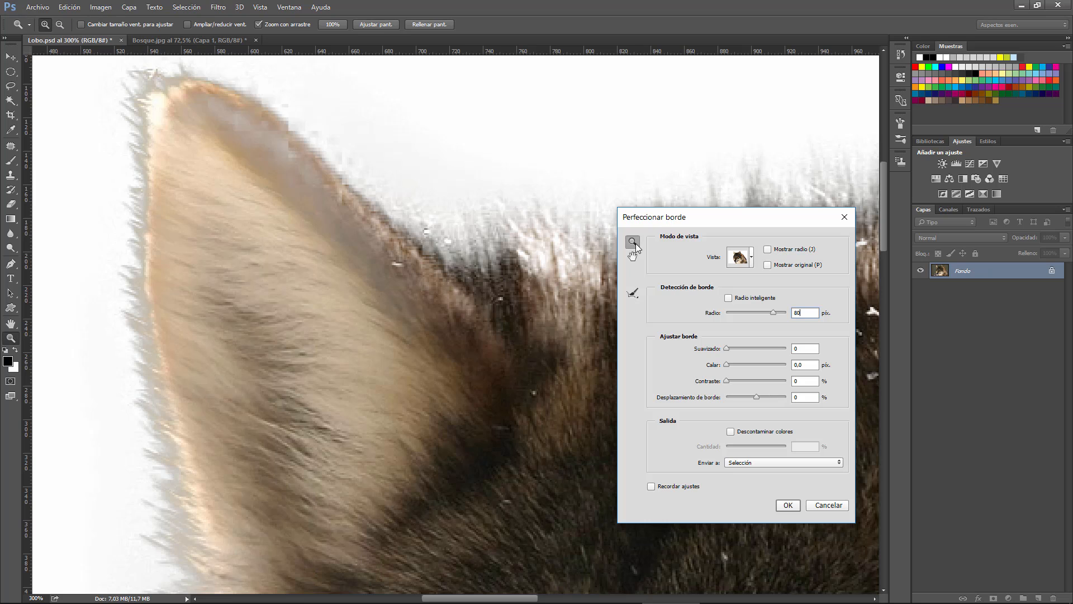
double_click(636, 243)
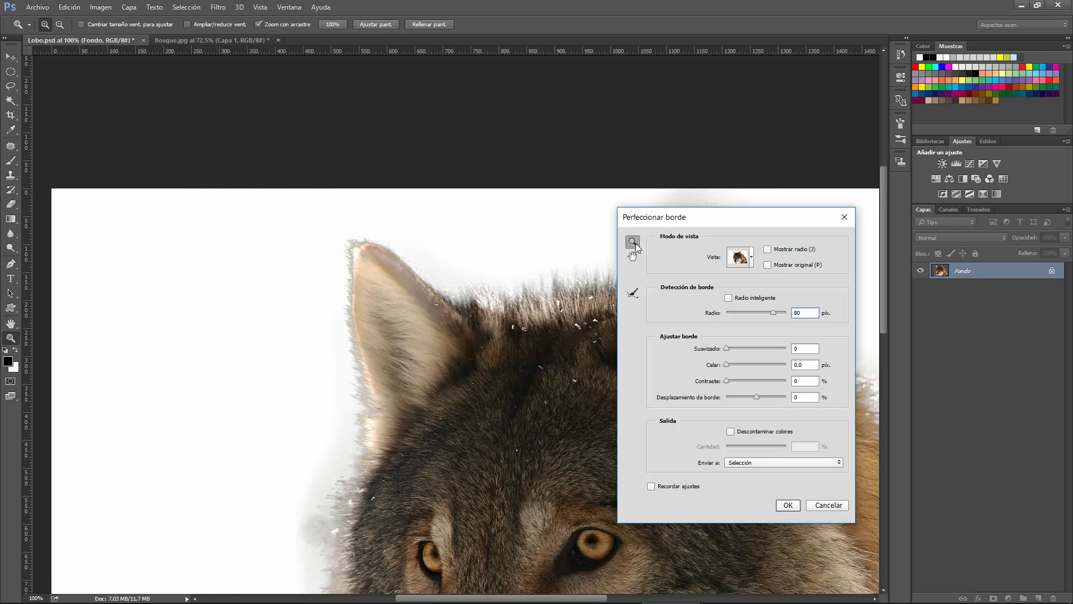
click(370, 25)
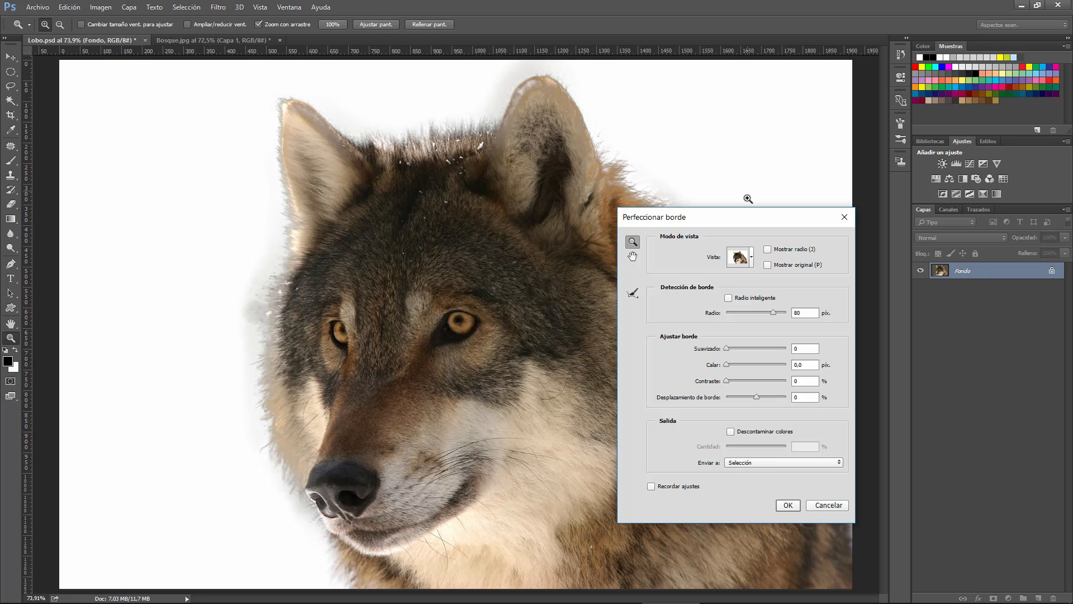
drag(747, 221, 823, 207)
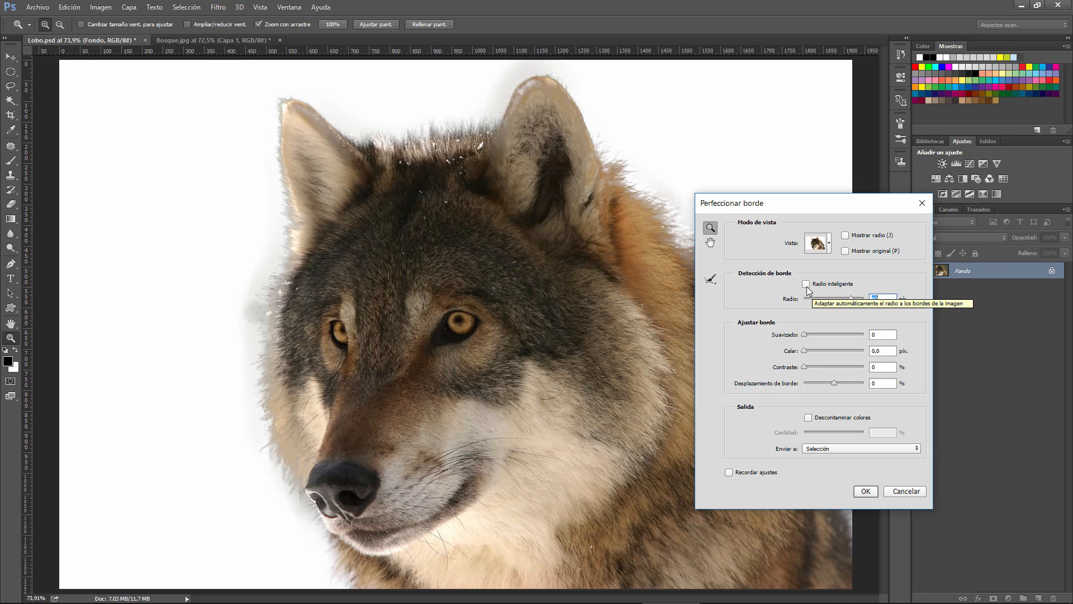
Preview the edge detection area with Mostrar radio and turn the preview off
click(845, 236)
drag(816, 208, 963, 120)
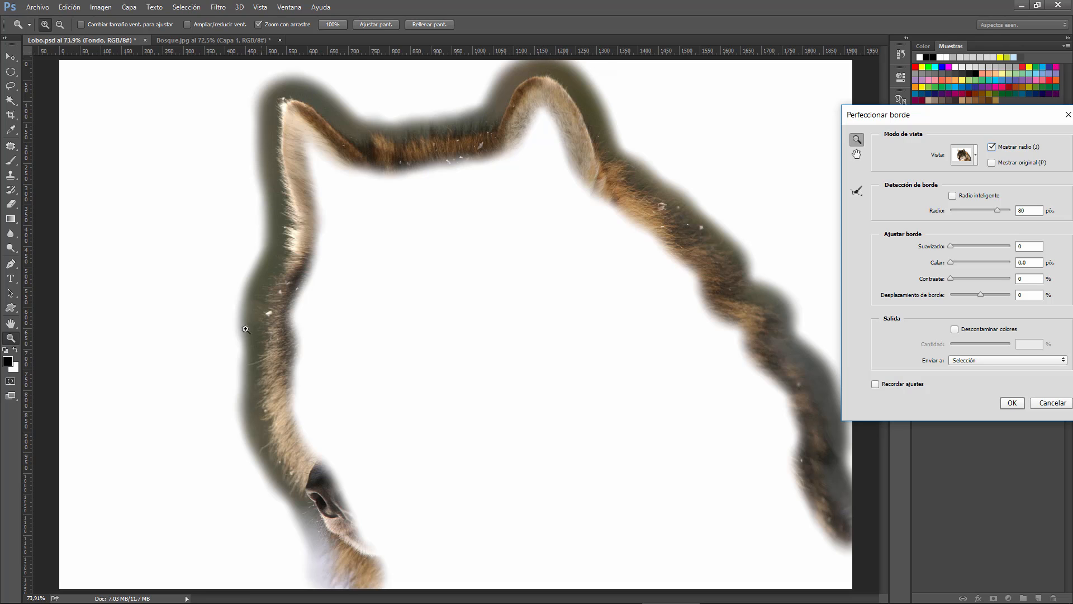
drag(982, 116, 829, 152)
click(784, 210)
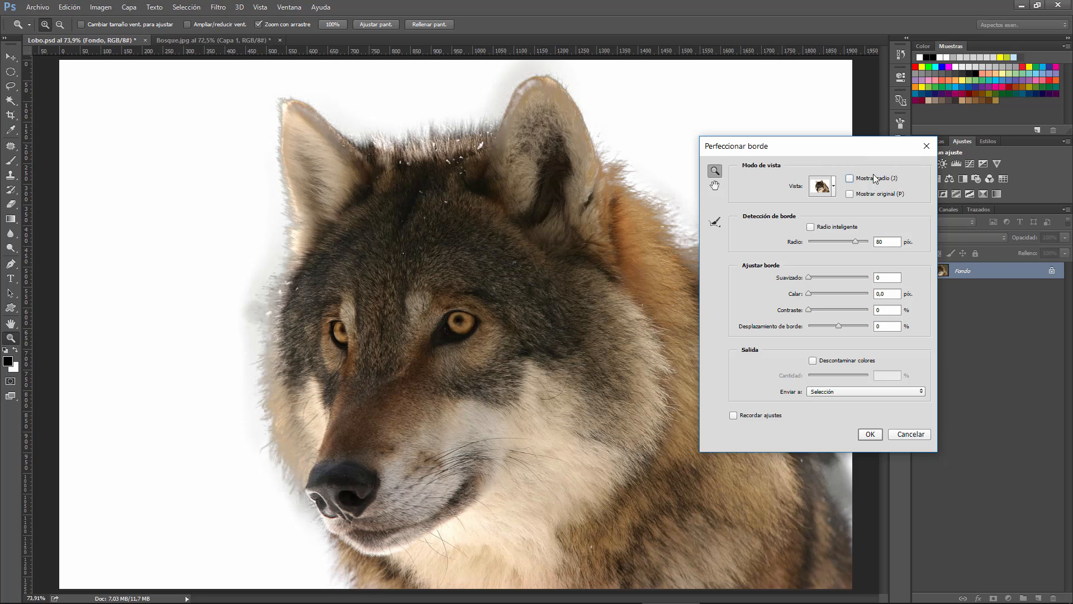
Output the refined wolf to Nueva capa and compare it with the original by briefly showing the Fondo layer
click(845, 393)
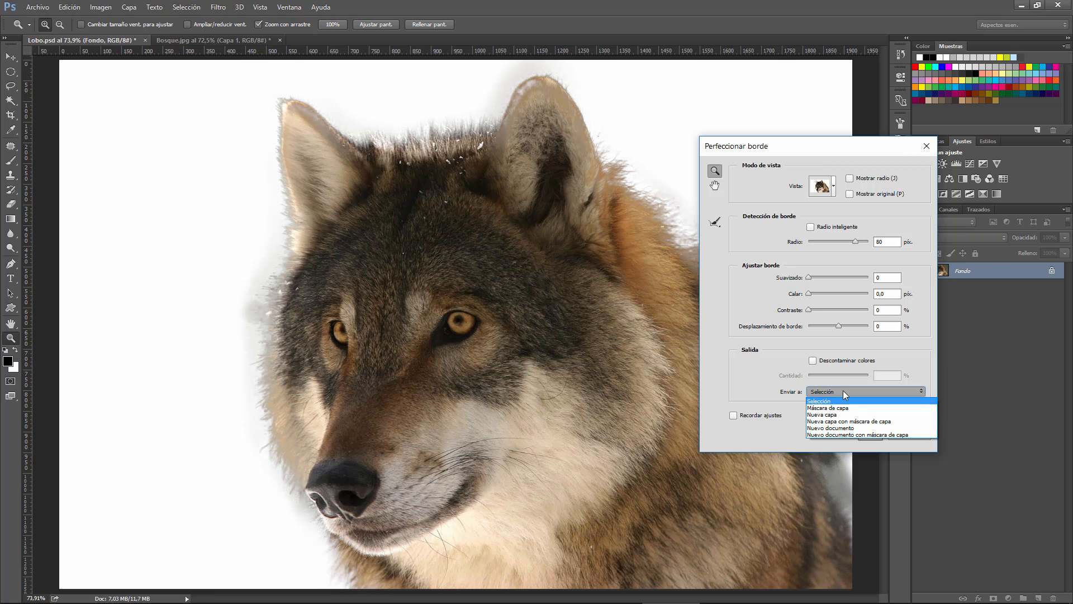
click(822, 415)
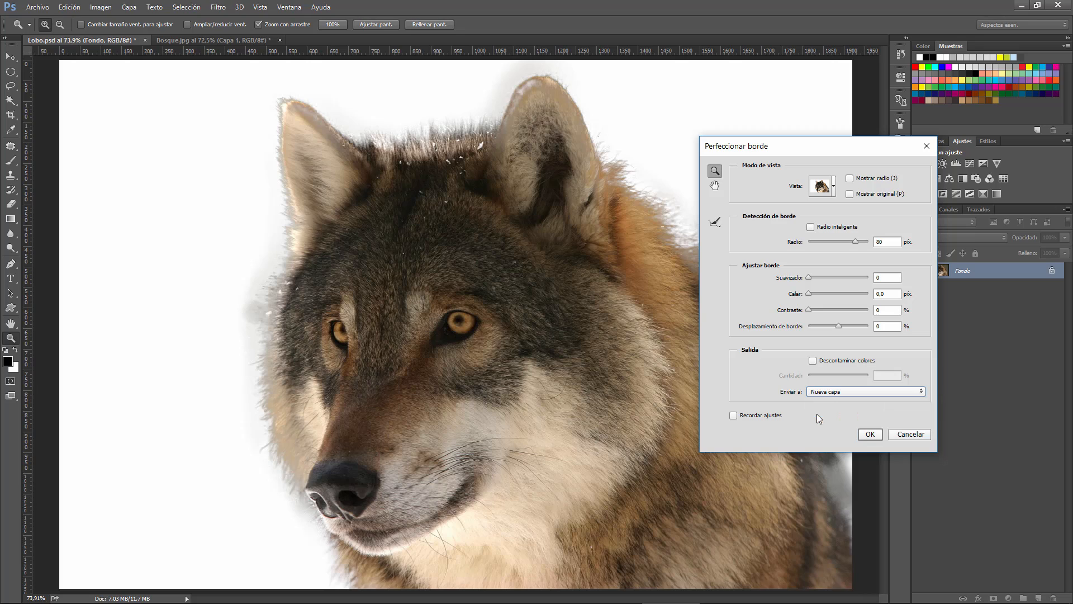
click(871, 434)
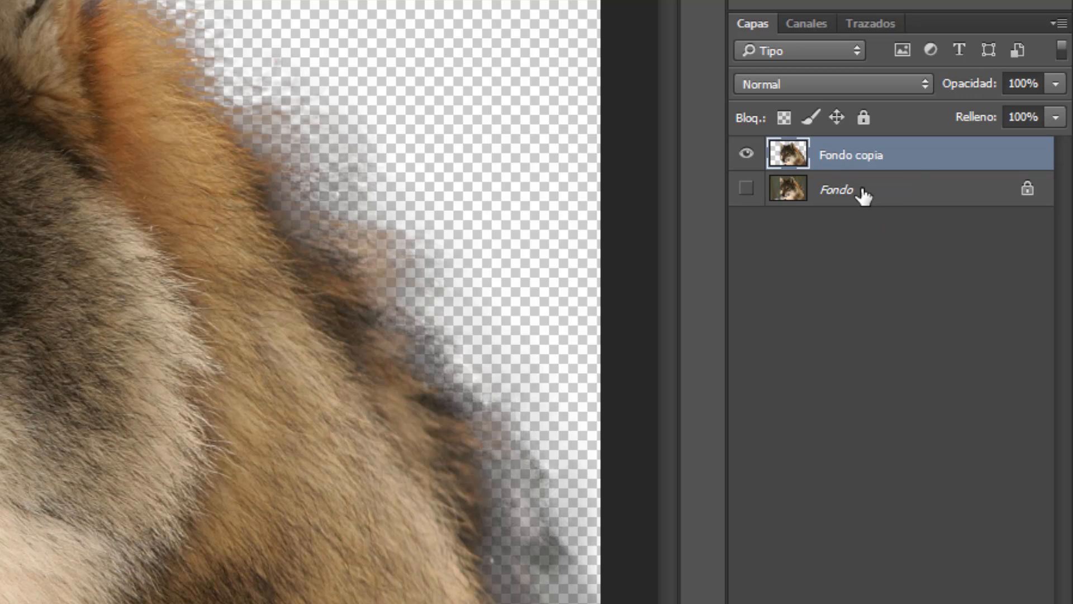
click(748, 189)
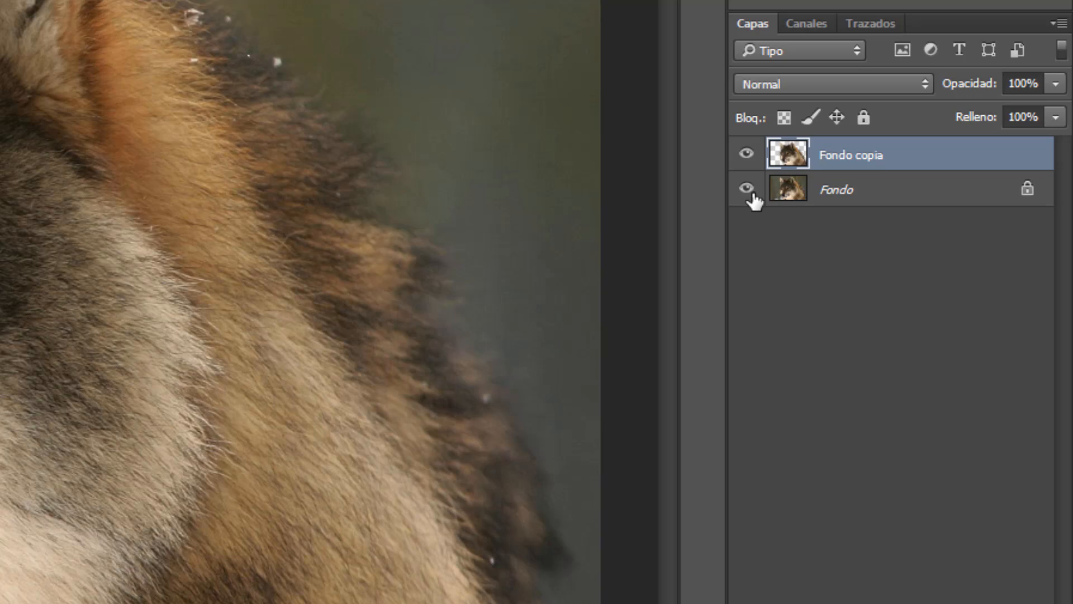
click(748, 190)
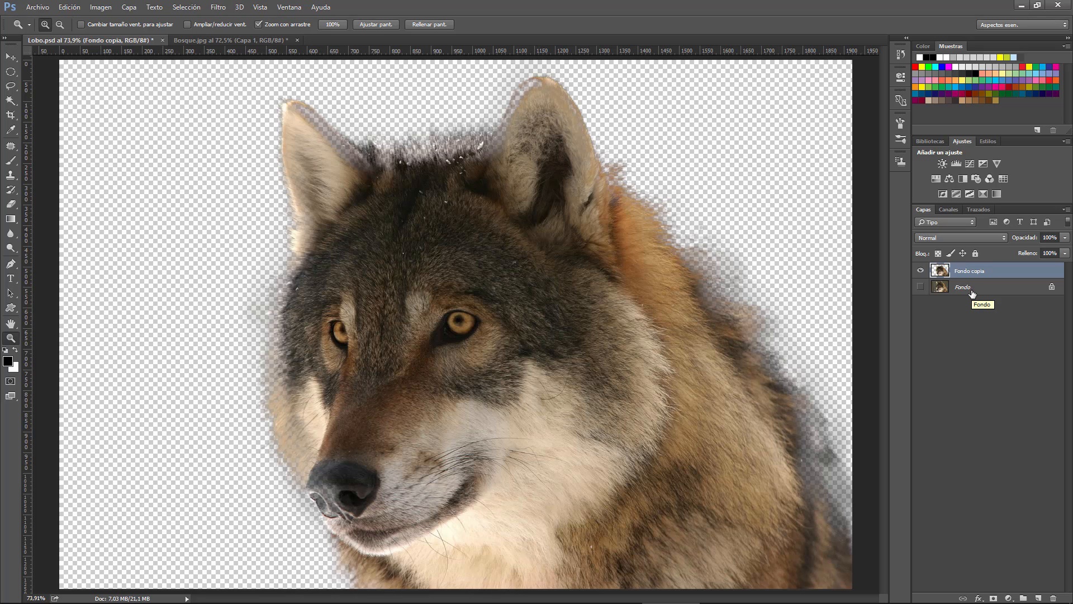
Revert Lobo.psd to the last Cargar selección history state, undoing the Nueva capa output
click(902, 55)
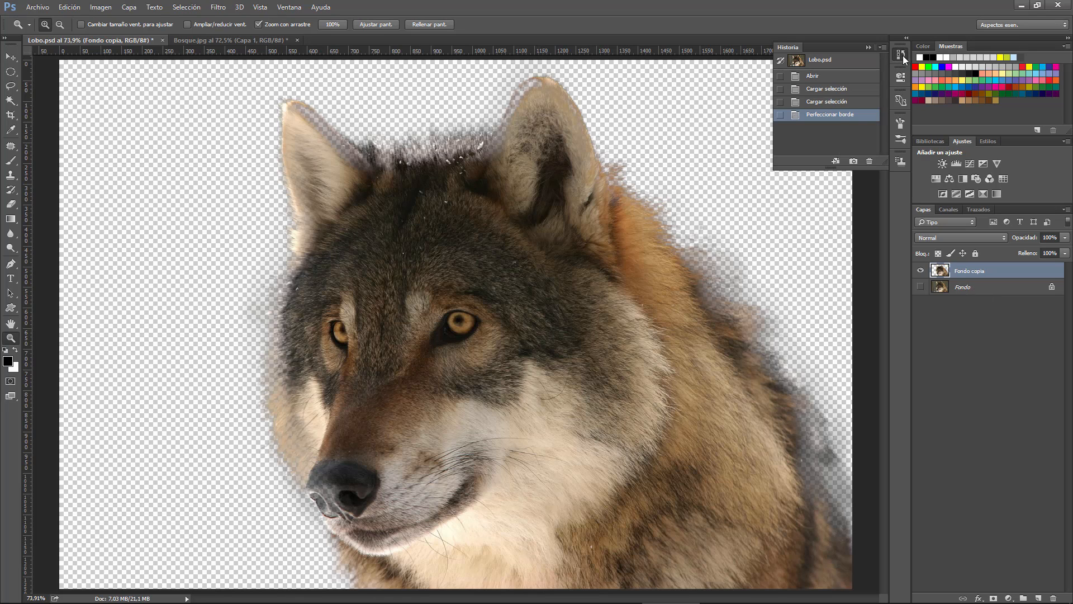
click(825, 103)
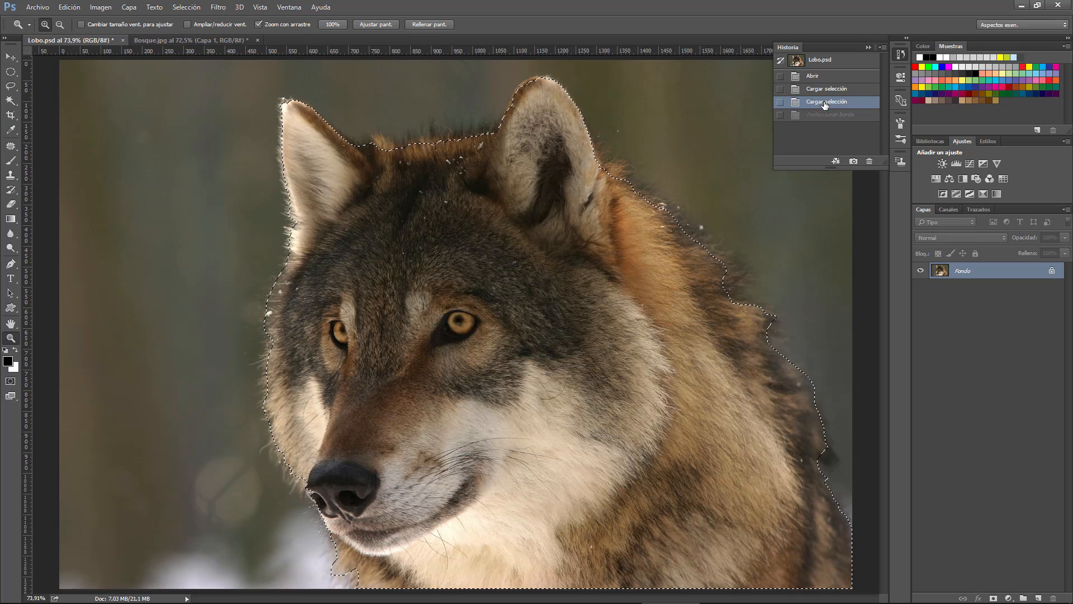
click(868, 48)
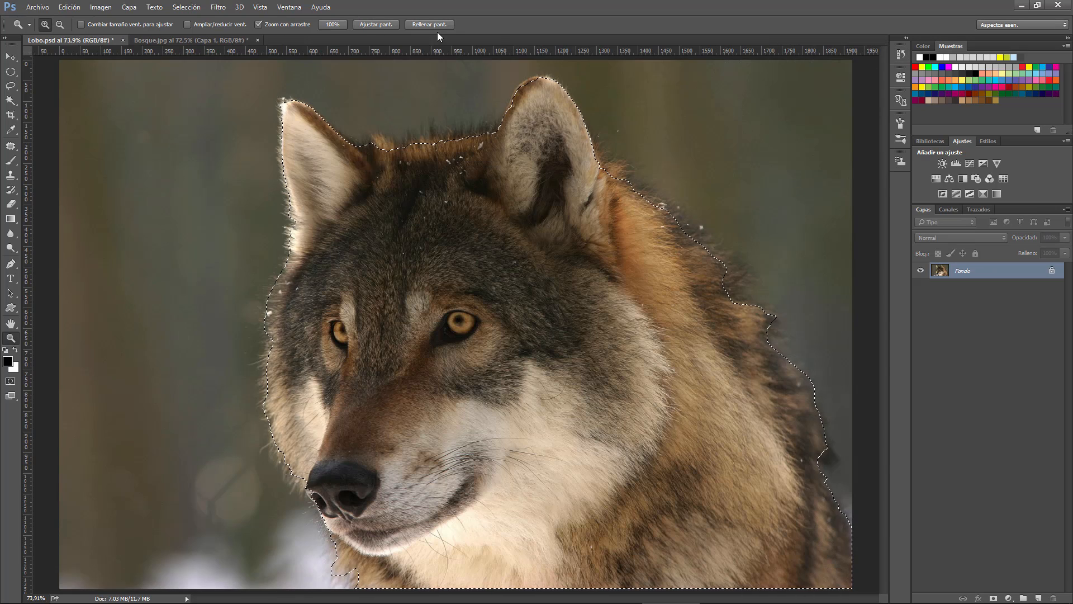
Refine the wolf selection's edge with Radio 80 px, output it to Nuevo documento, and close that document without saving
click(186, 7)
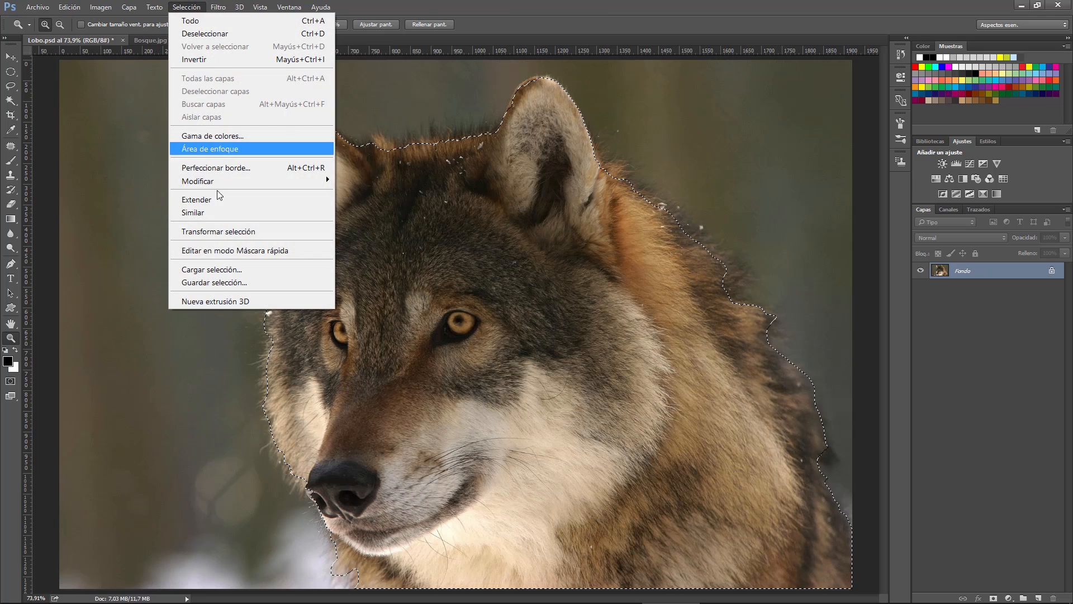
click(233, 170)
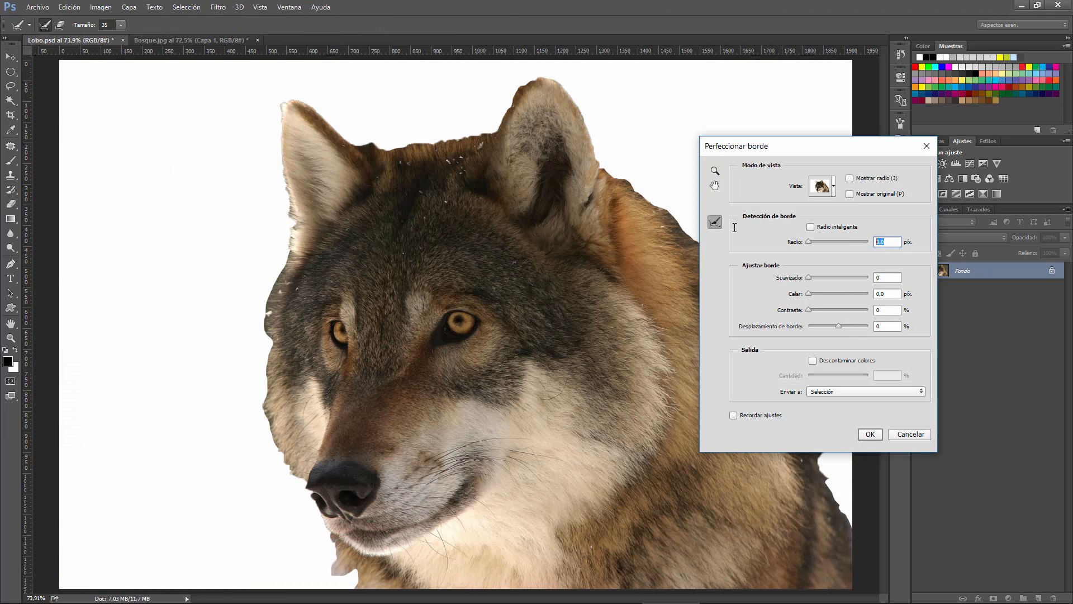
text(80)
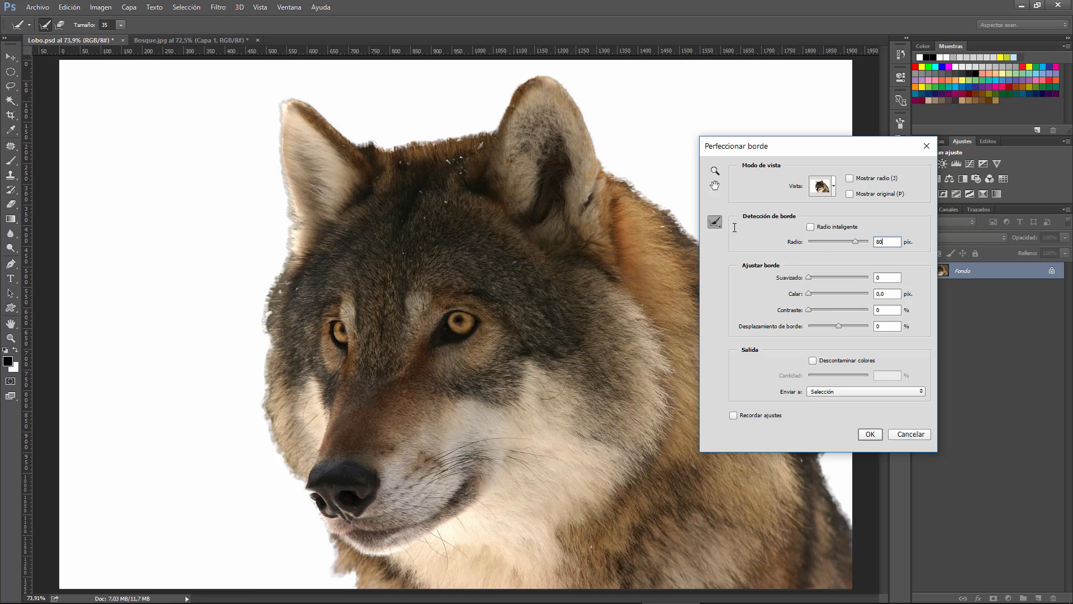
click(827, 391)
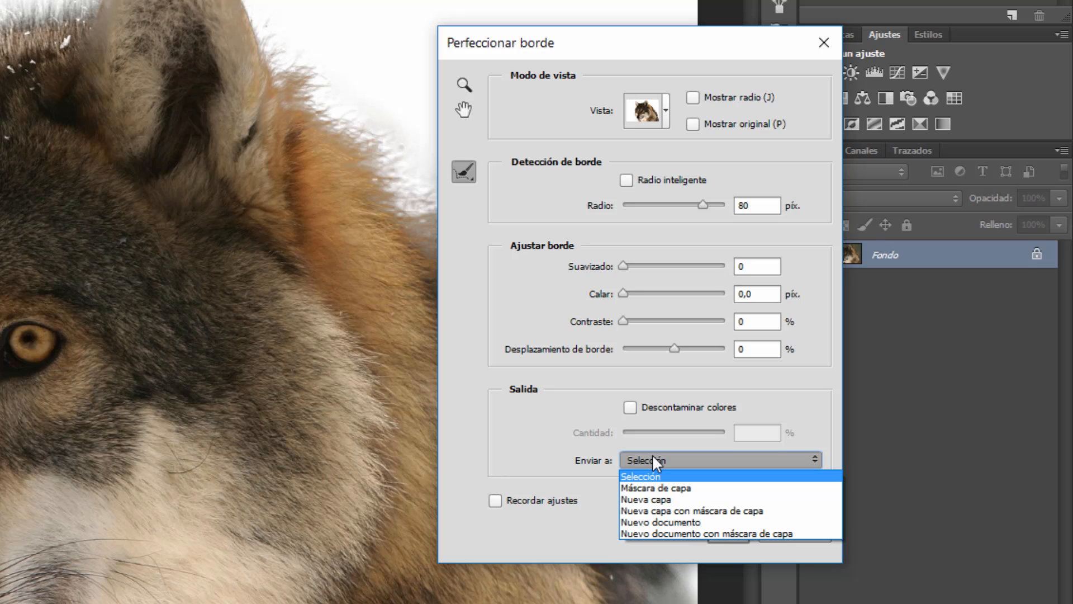
click(665, 522)
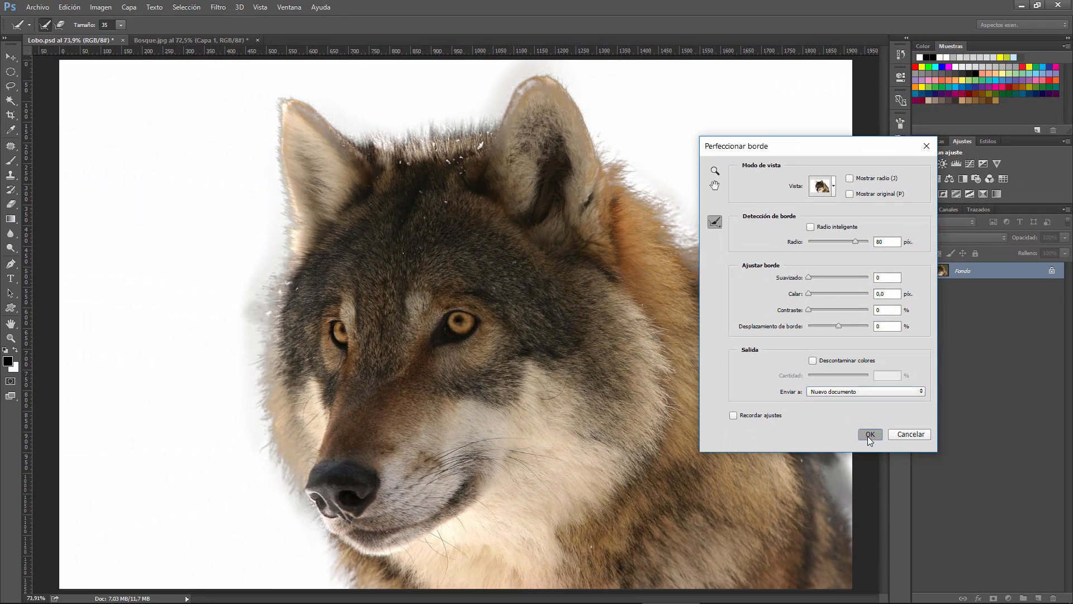
click(851, 447)
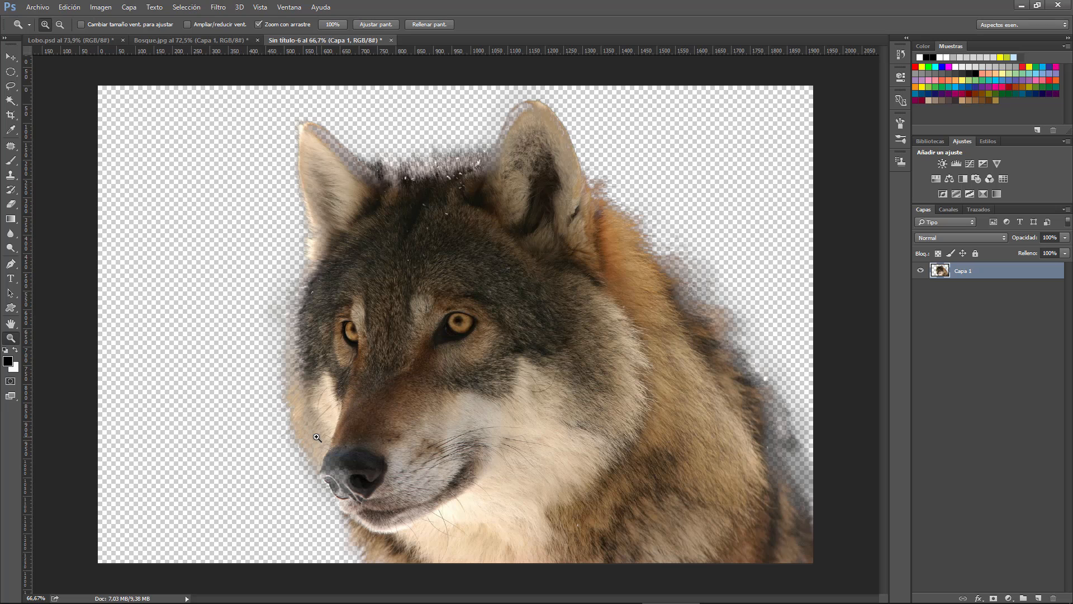
click(390, 41)
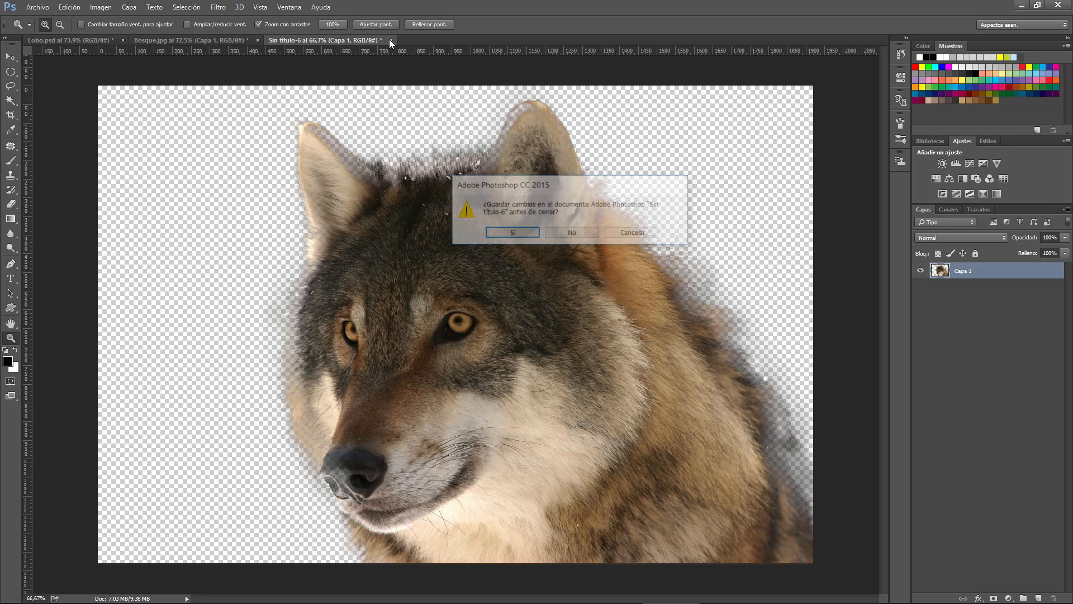
click(584, 232)
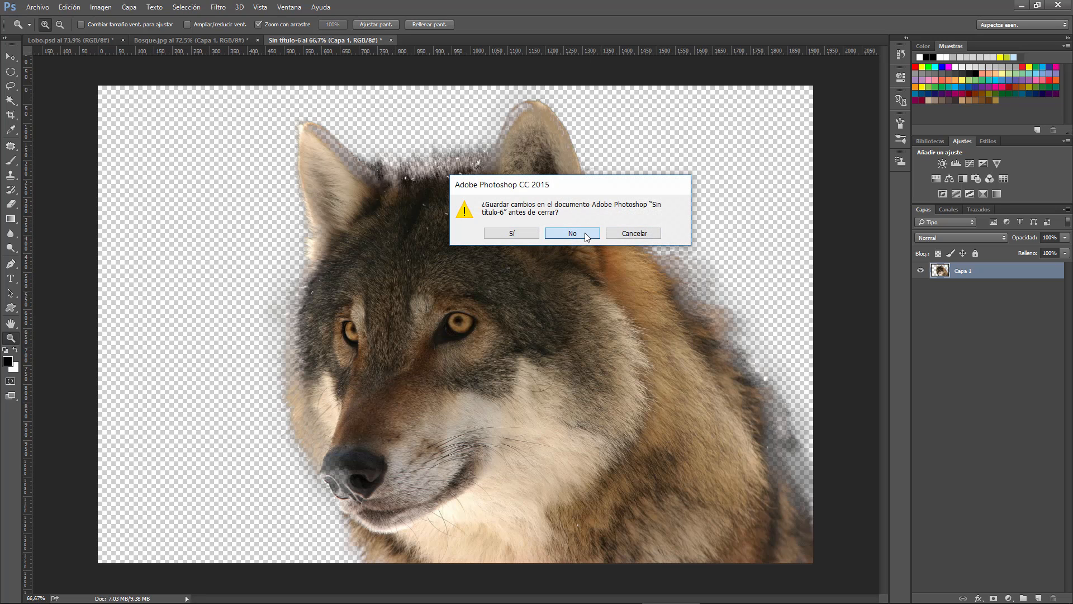
Output the wolf selection from Perfeccionar borde to Máscara de capa and inspect the black-and-white mask on its own
click(186, 7)
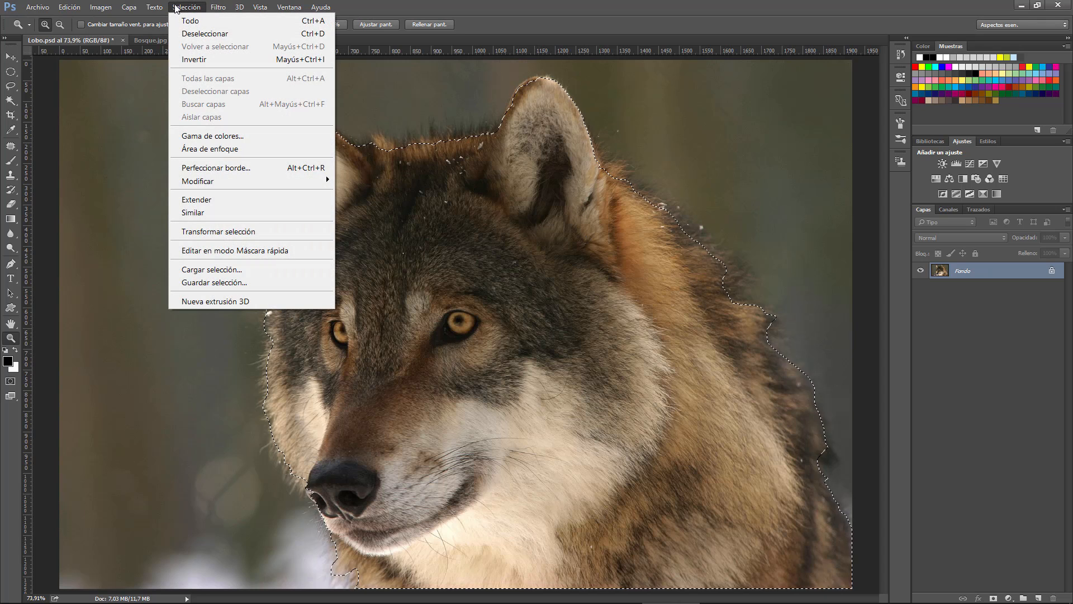
click(252, 167)
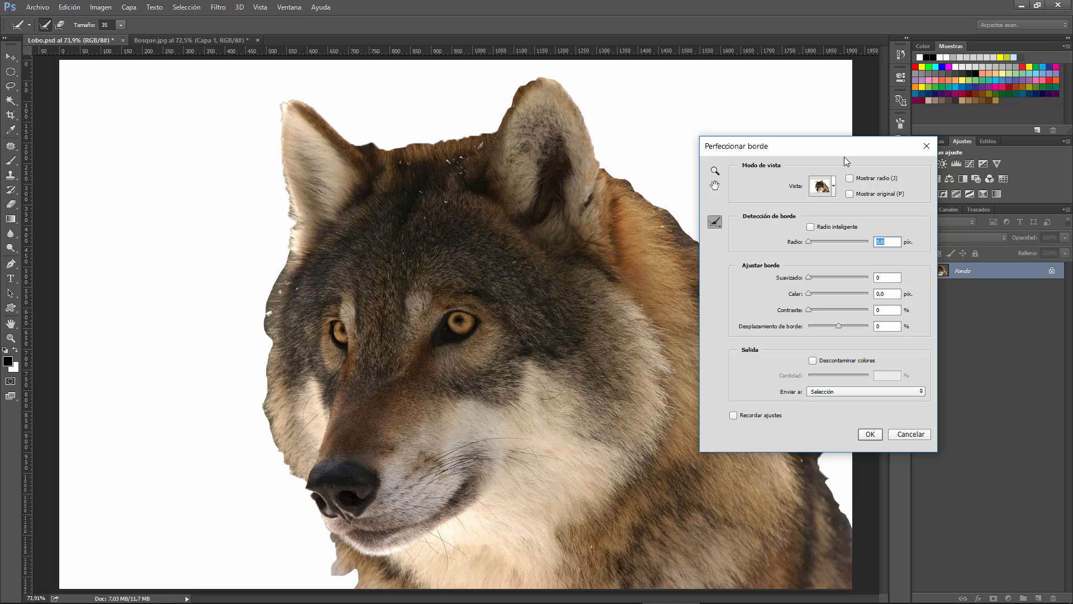
drag(843, 149, 837, 220)
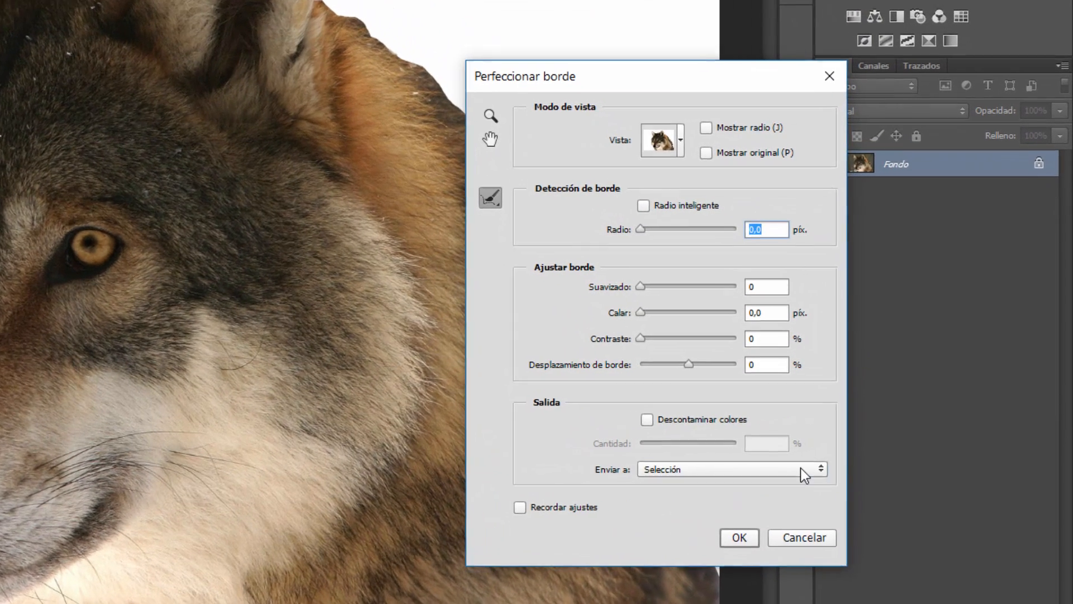
click(903, 460)
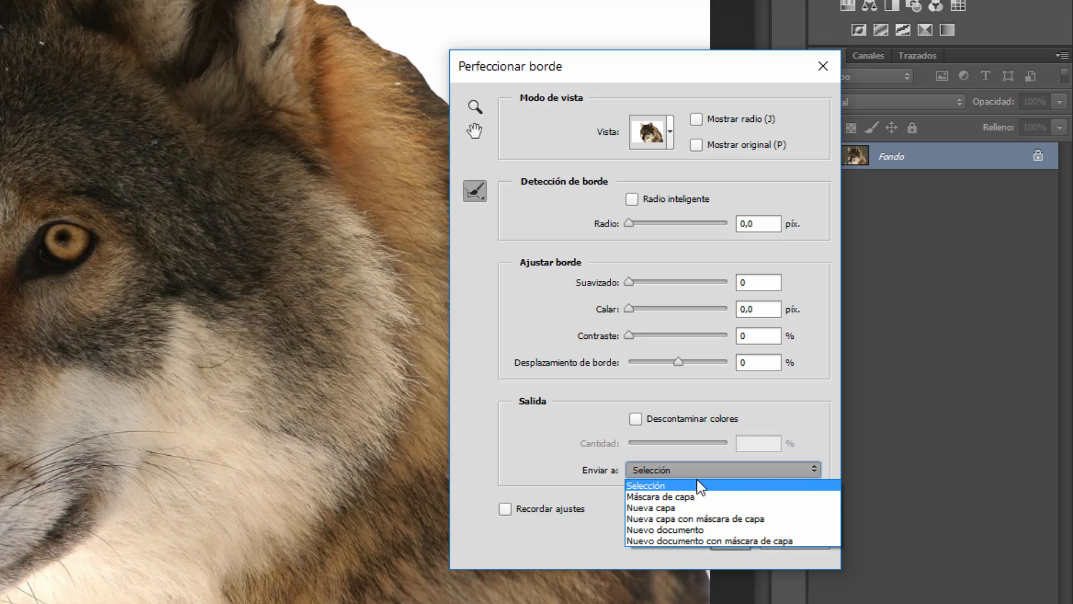
click(693, 497)
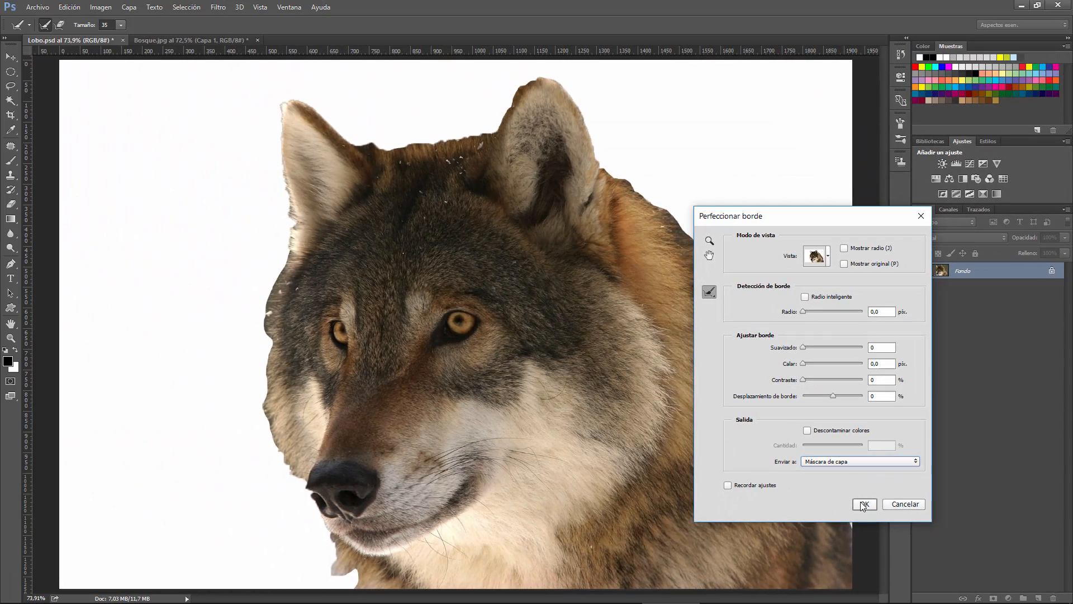
click(863, 505)
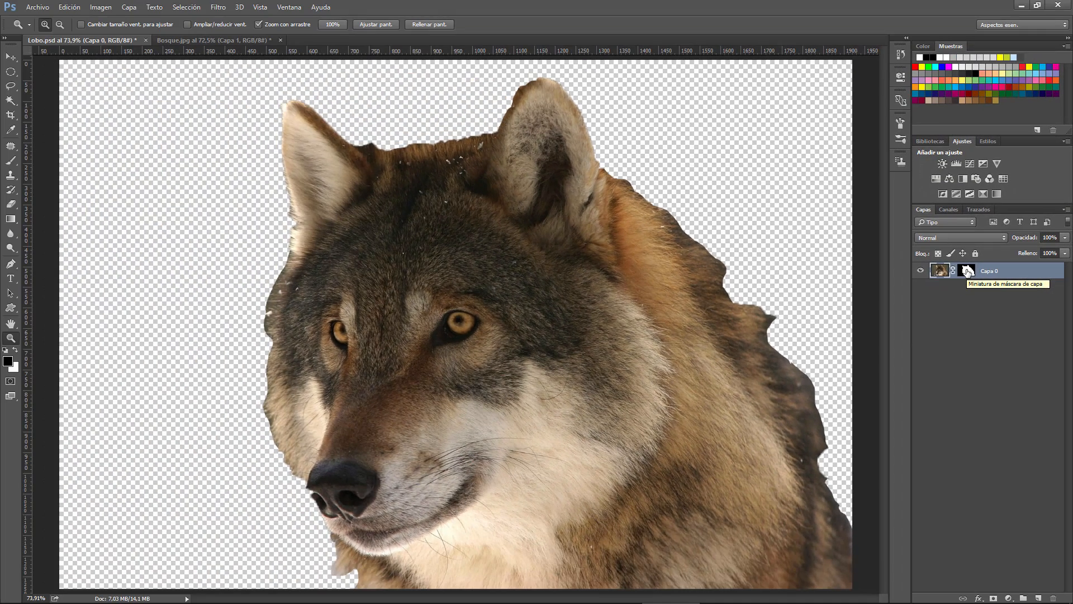
alt+click(967, 270)
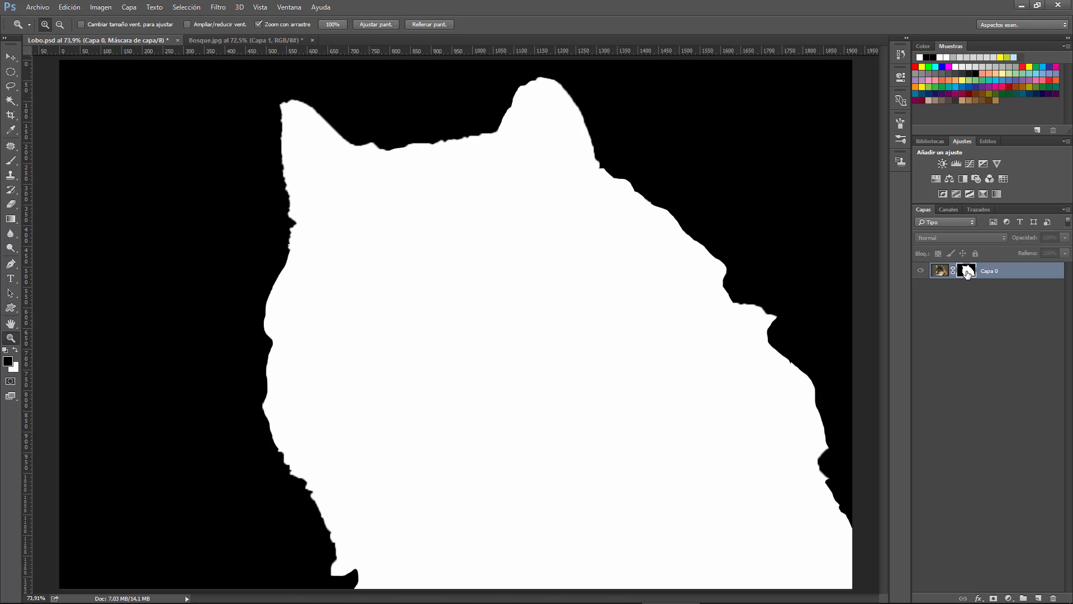
alt+click(967, 271)
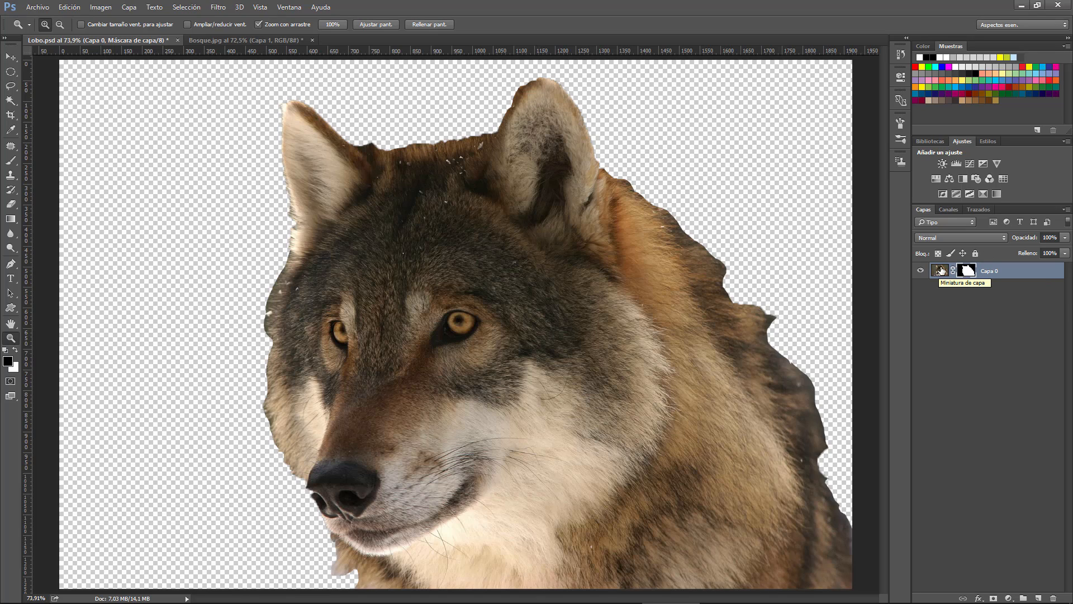
Undo the layer mask output by returning to the last Cargar selección history state
click(900, 55)
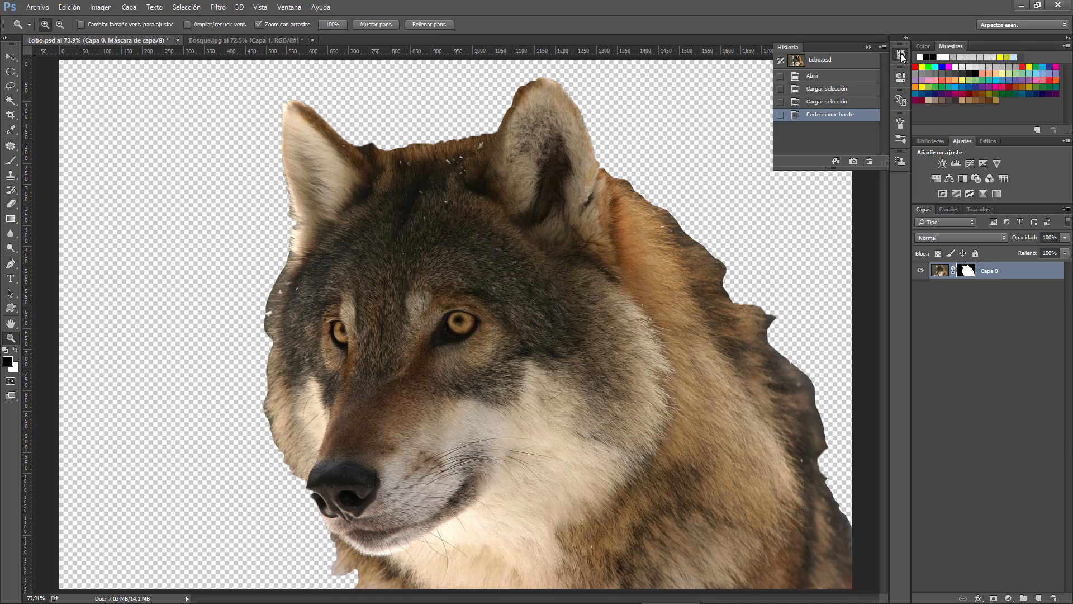
click(827, 102)
click(869, 48)
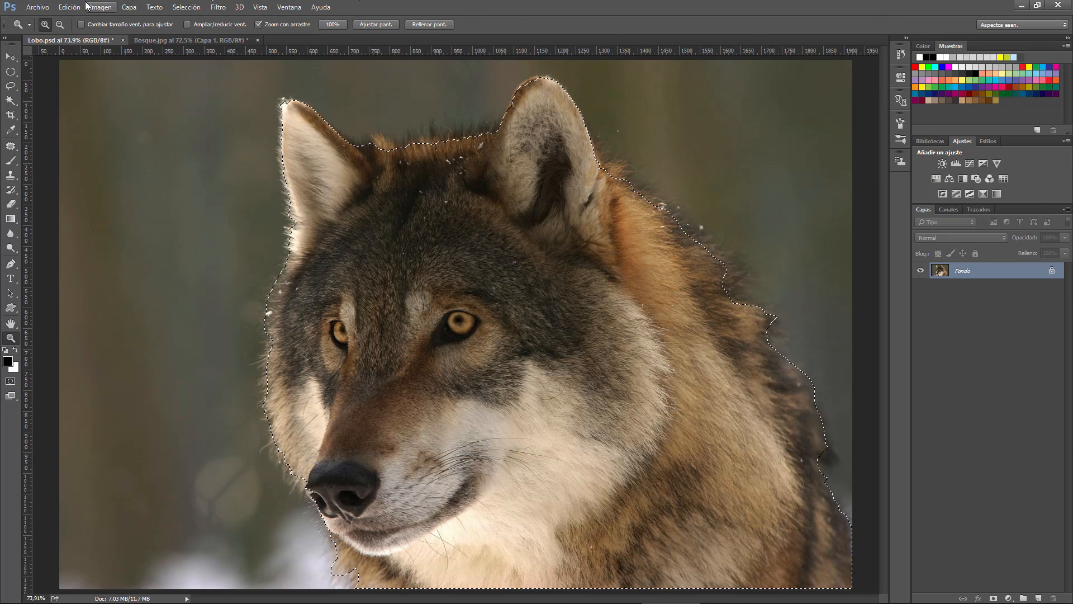
Output the wolf selection from Perfeccionar borde to Nueva capa con máscara de capa
click(185, 7)
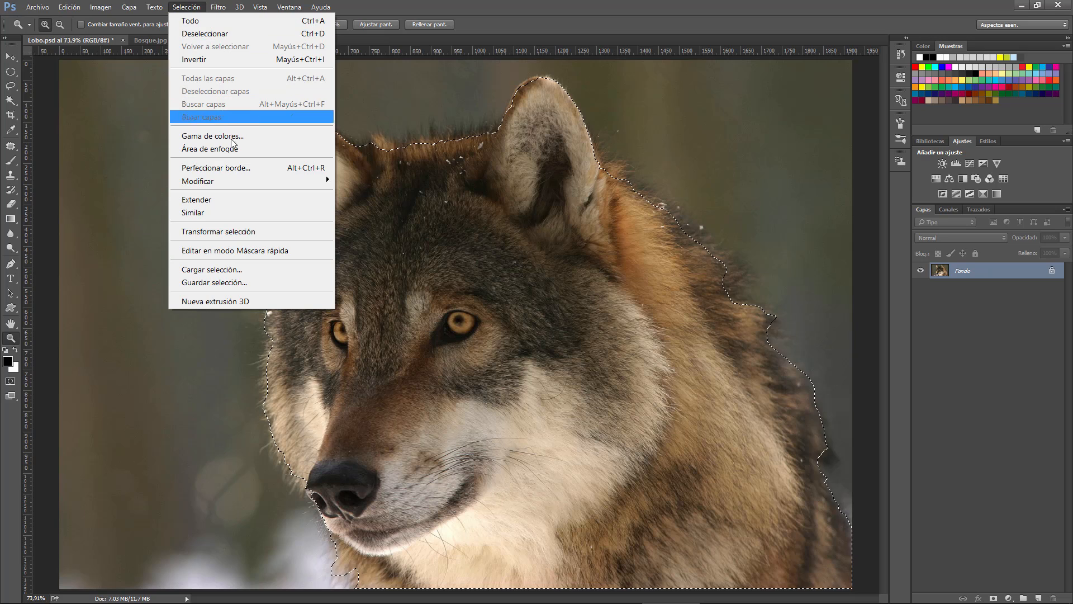
click(239, 167)
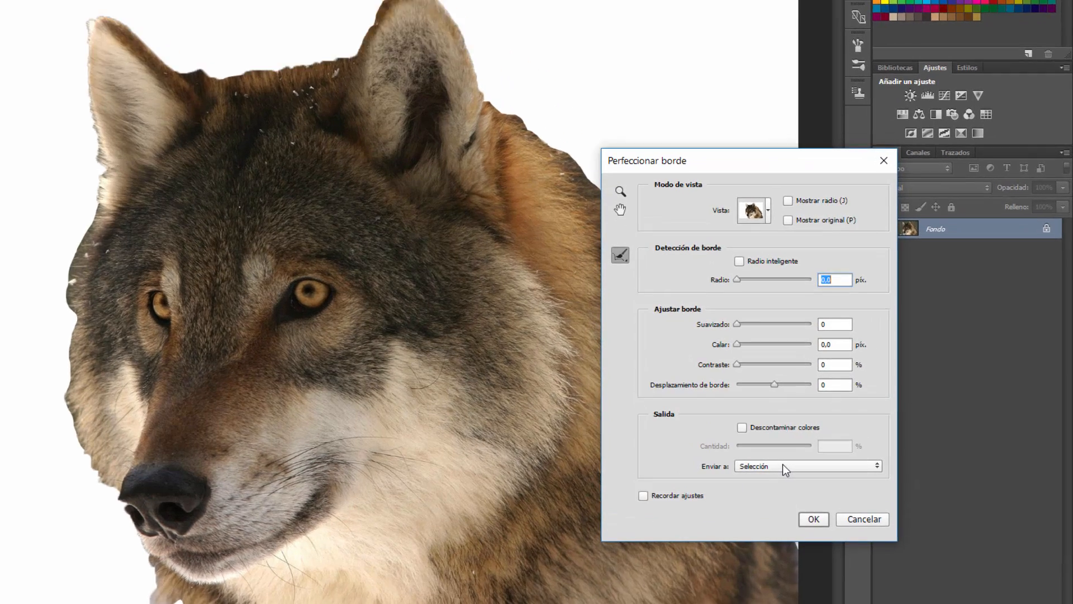
click(840, 461)
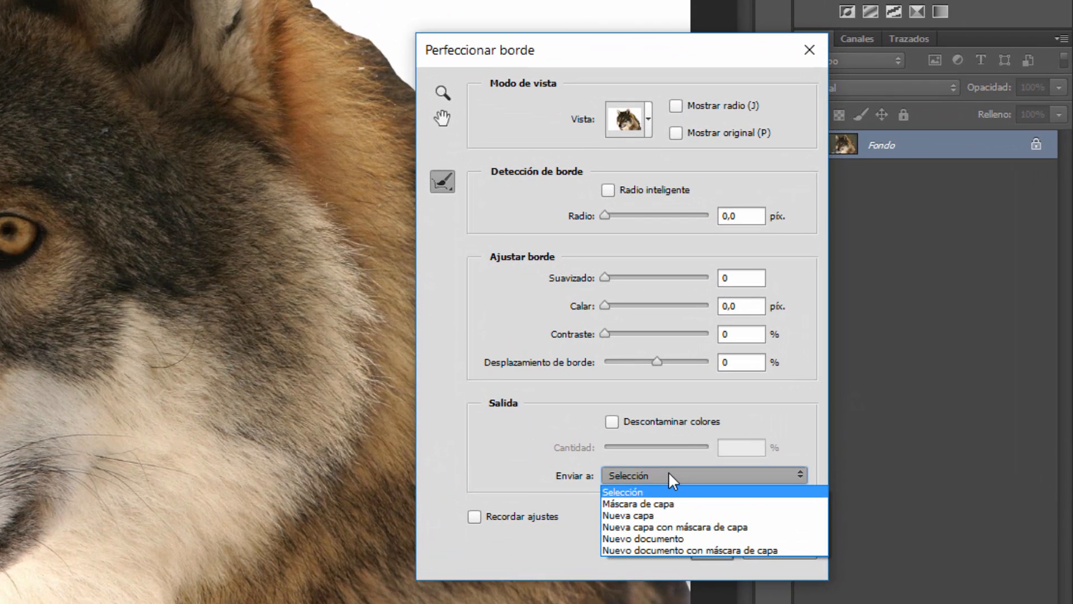
click(689, 528)
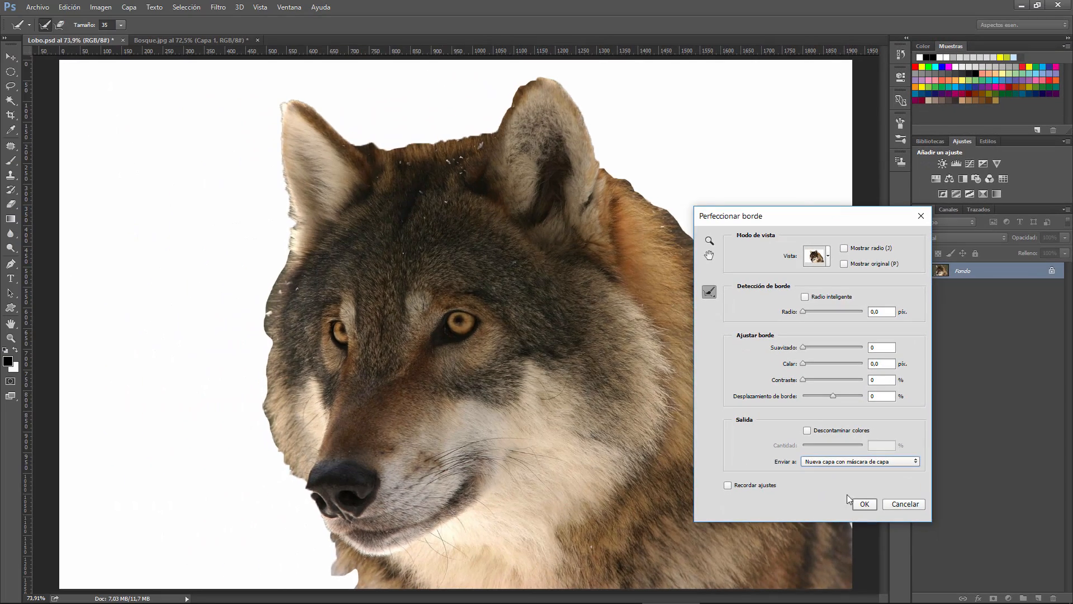
click(864, 505)
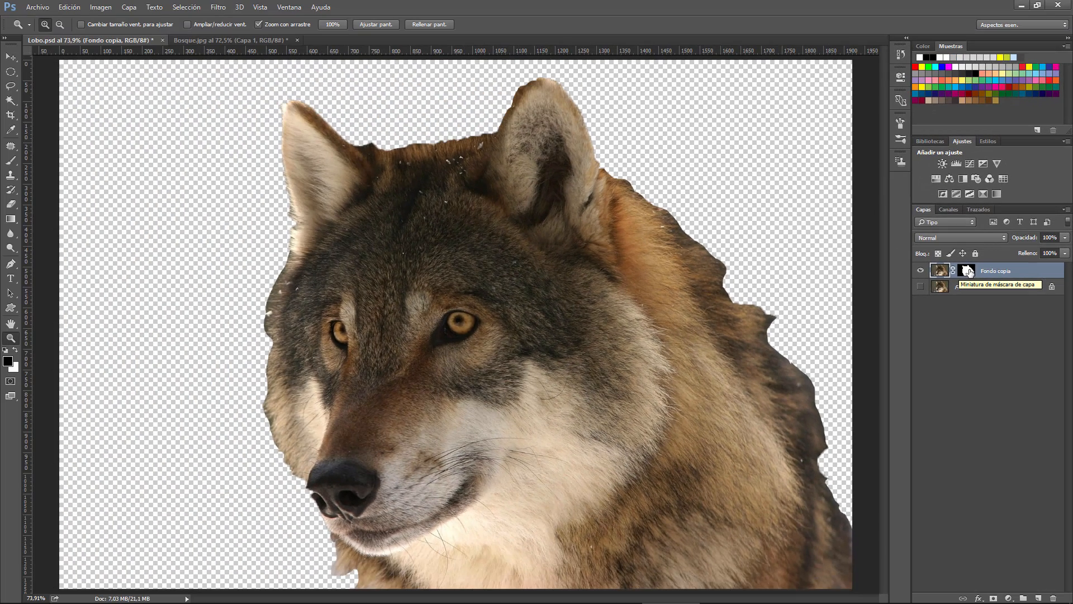
Inspect the Fondo copia layer's mask on its own, then briefly show and hide the original Fondo layer
alt+click(968, 272)
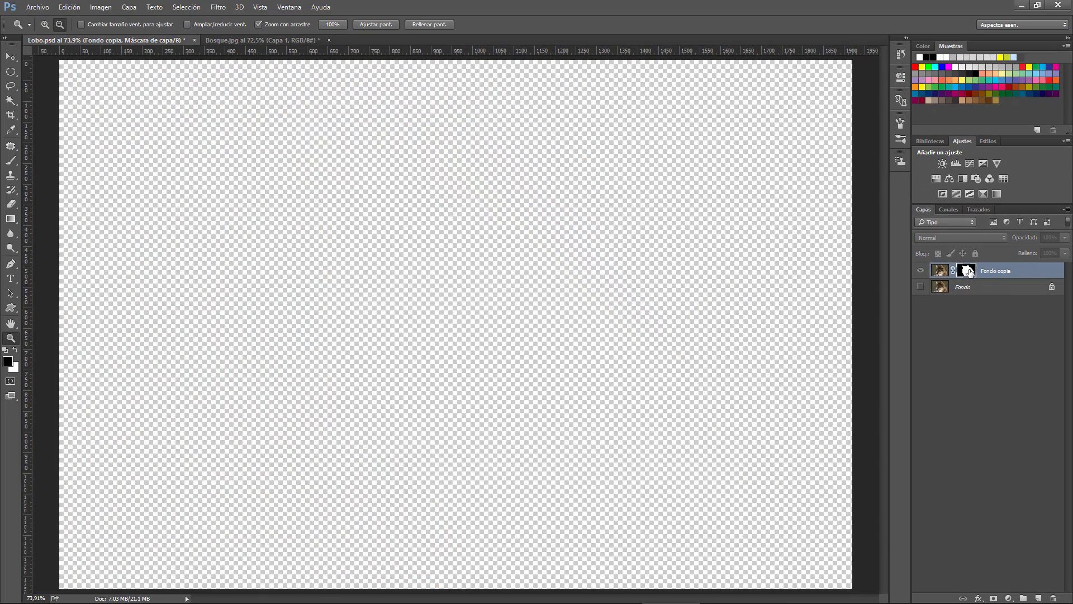
alt+click(968, 272)
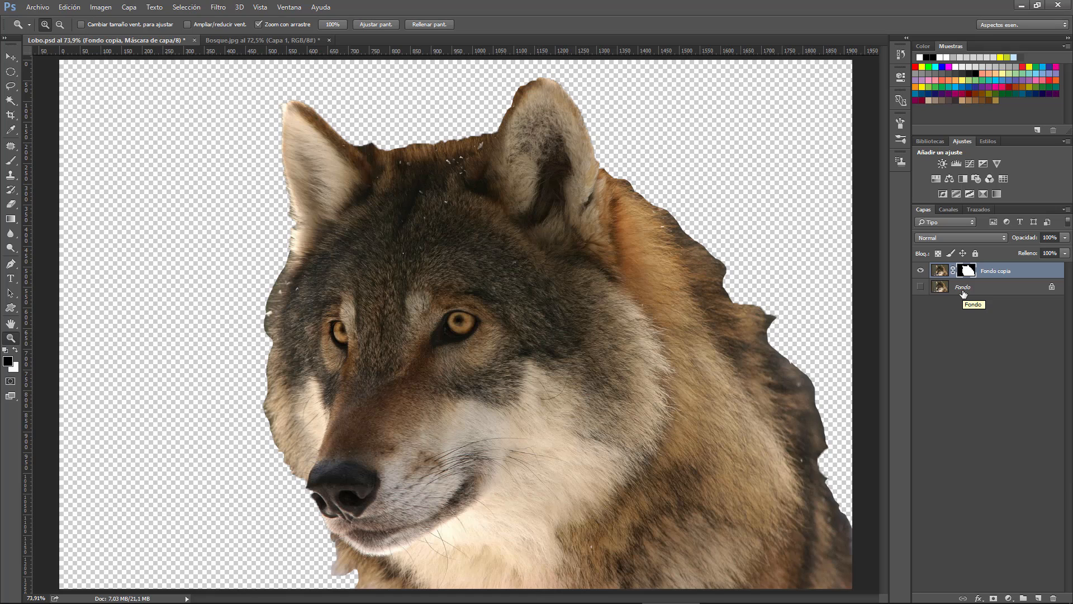
click(920, 287)
click(920, 287)
Undo the masked new layer output by returning Lobo.psd to the last Cargar selección history state
click(898, 55)
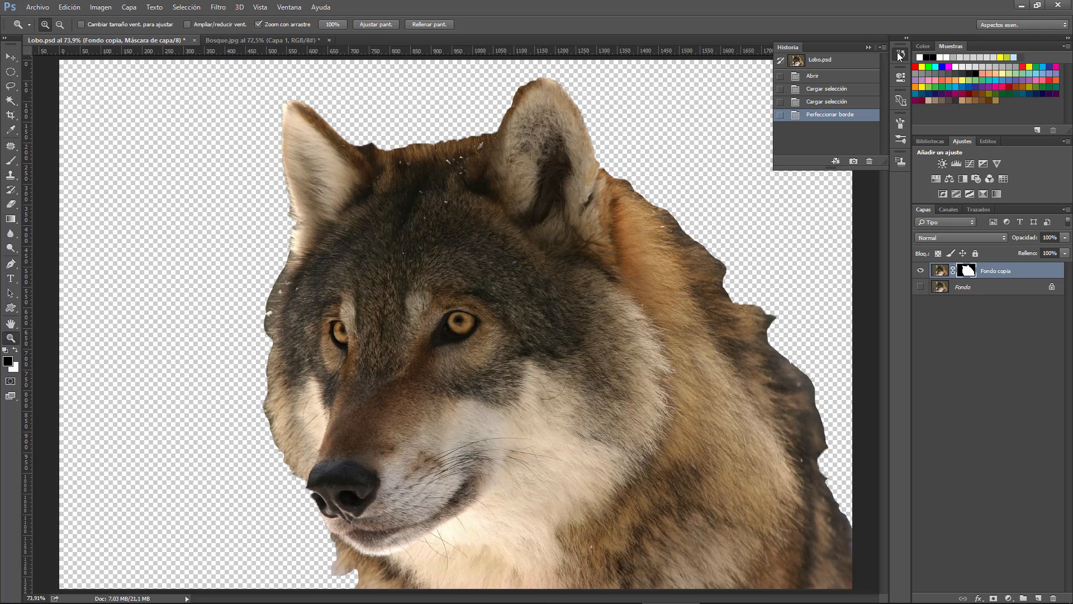
click(829, 103)
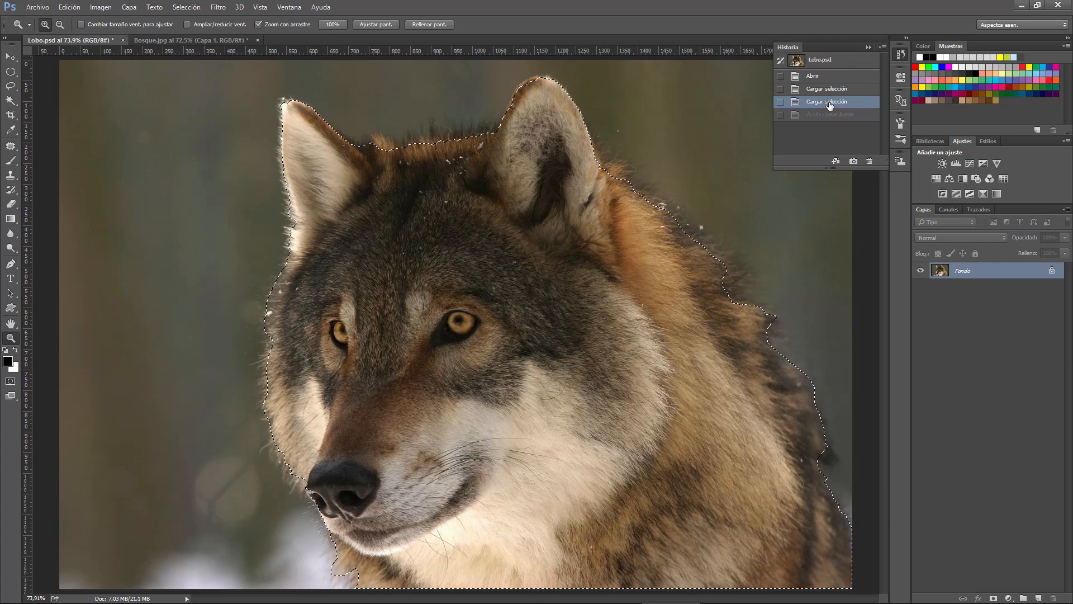
click(870, 47)
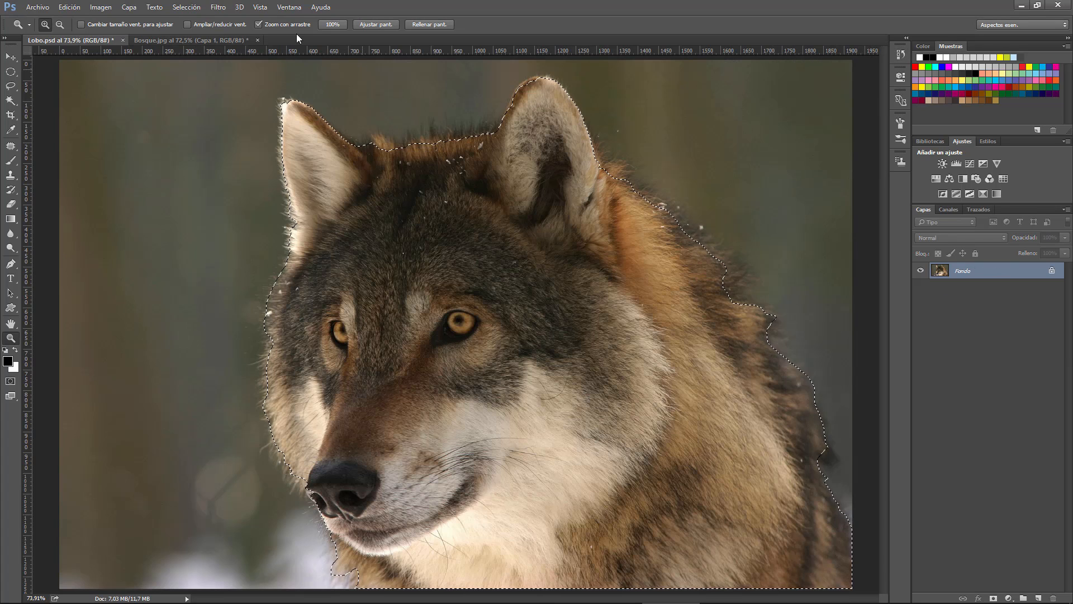
Open Perfeccionar borde on the restored wolf selection and reposition its dialog over the image
click(183, 8)
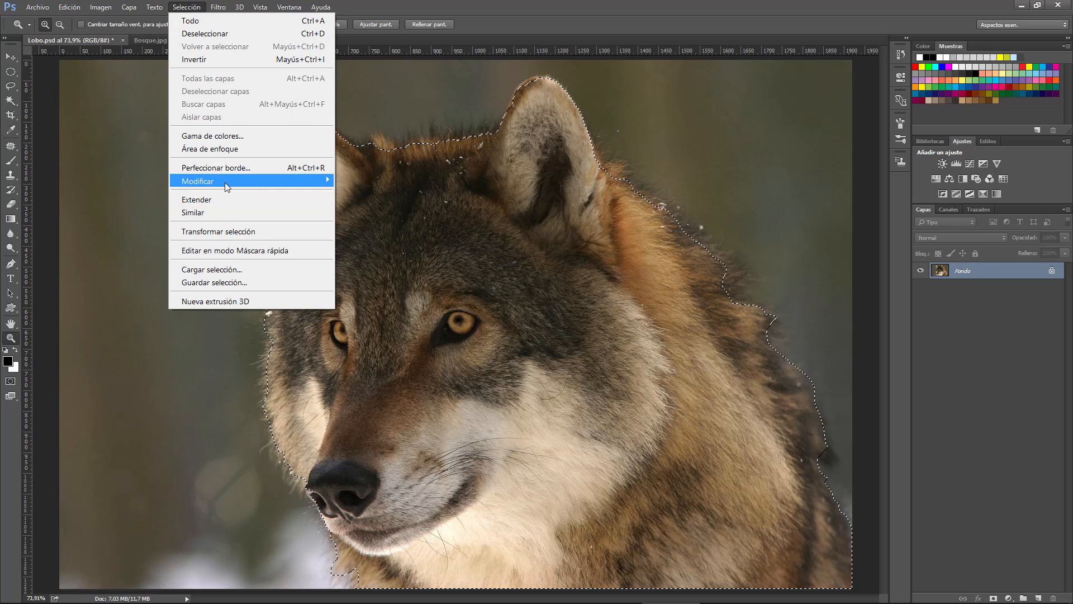
click(229, 169)
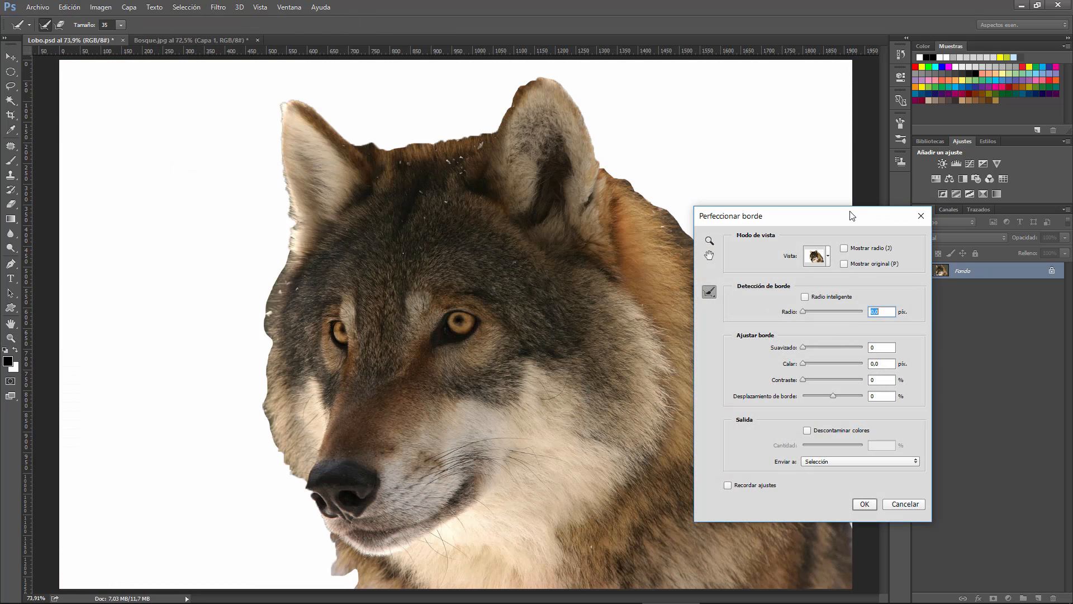
drag(849, 219, 781, 194)
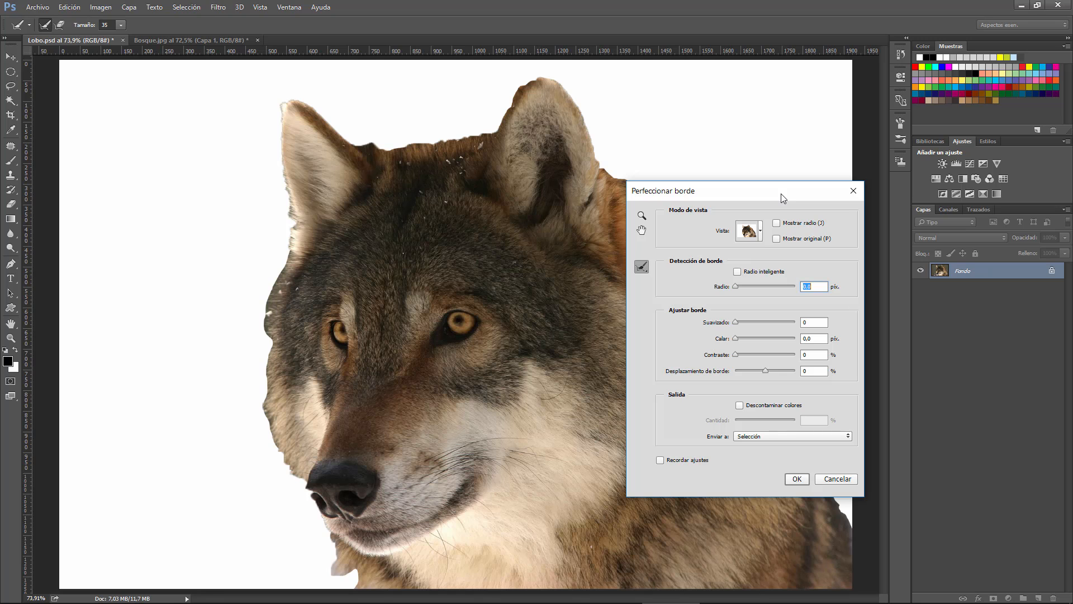
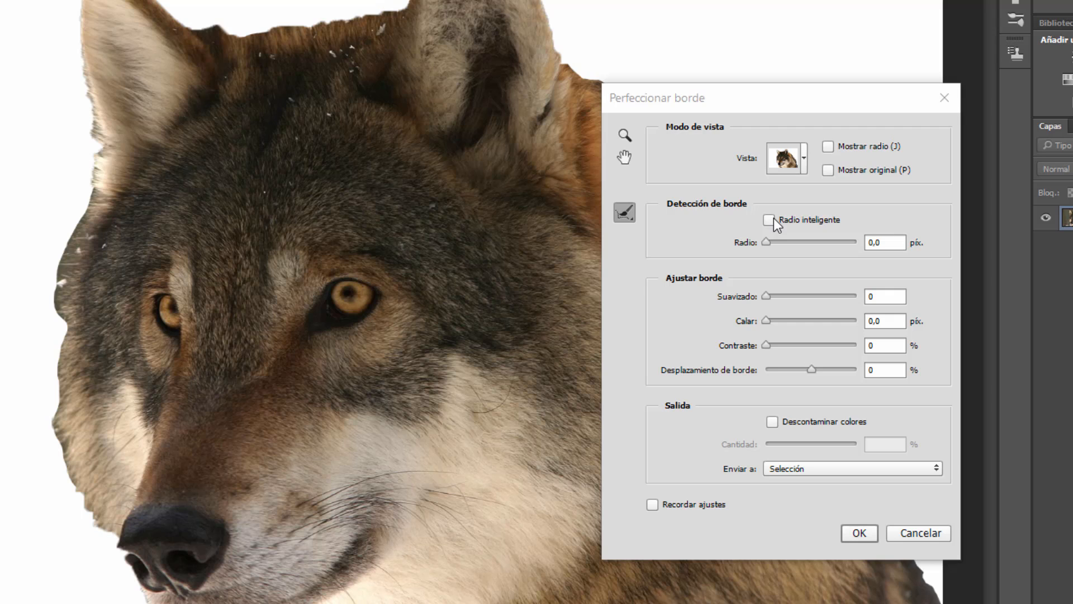
Review the available edge brushes, Herramienta Perfeccionar radio and Herramienta Borrar perfeccionamientos, keeping Herramienta Perfeccionar radio active
click(628, 213)
click(628, 213)
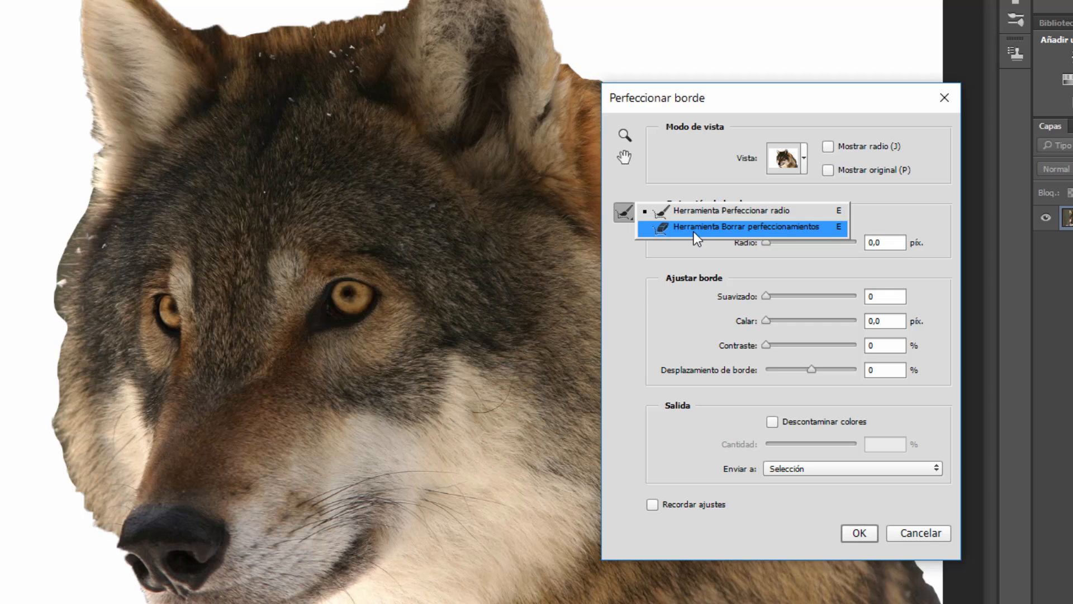
click(620, 214)
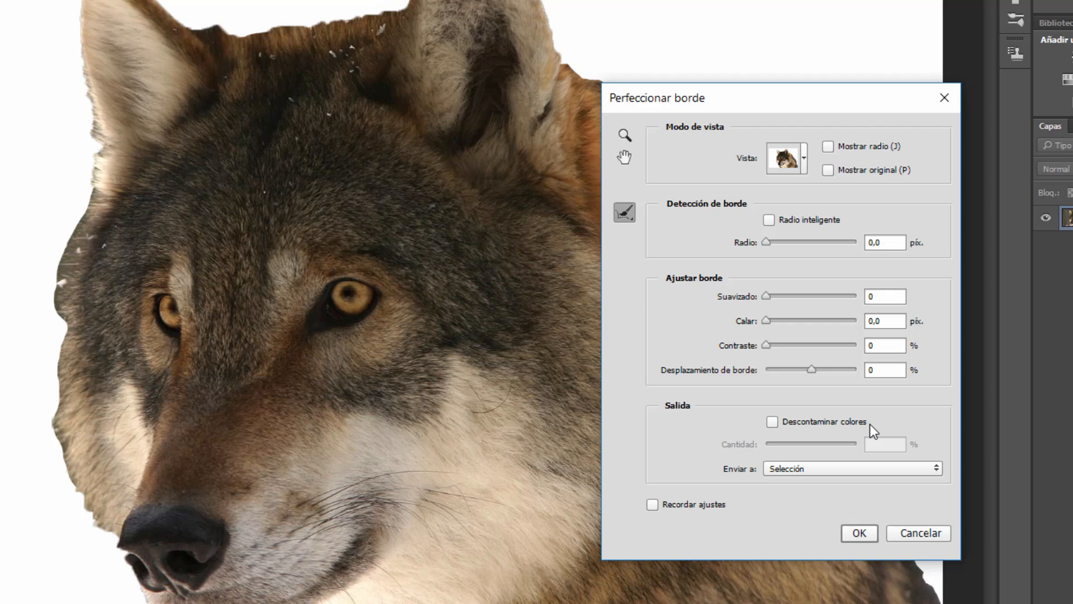
Try Descontaminar colores in the output settings, turn it off again, and set the output destination back to Selección
click(833, 419)
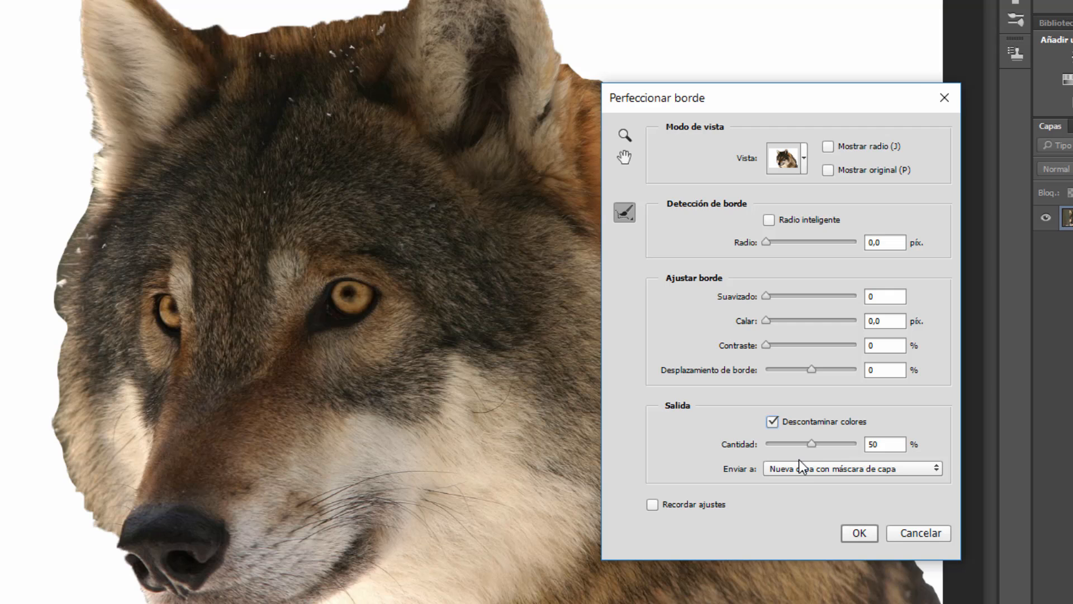
click(789, 423)
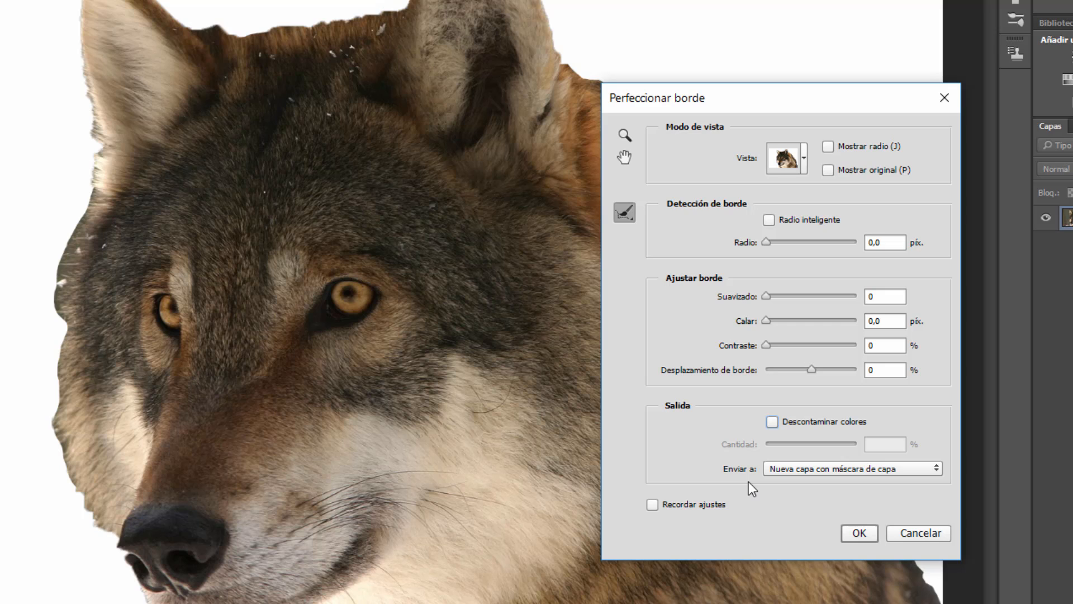
click(806, 467)
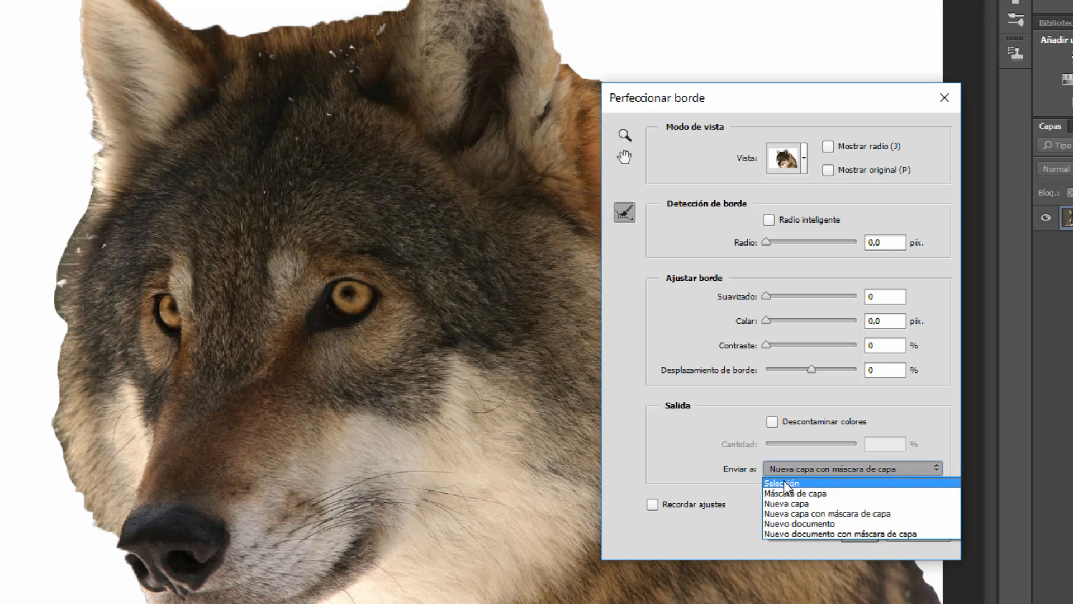
click(784, 483)
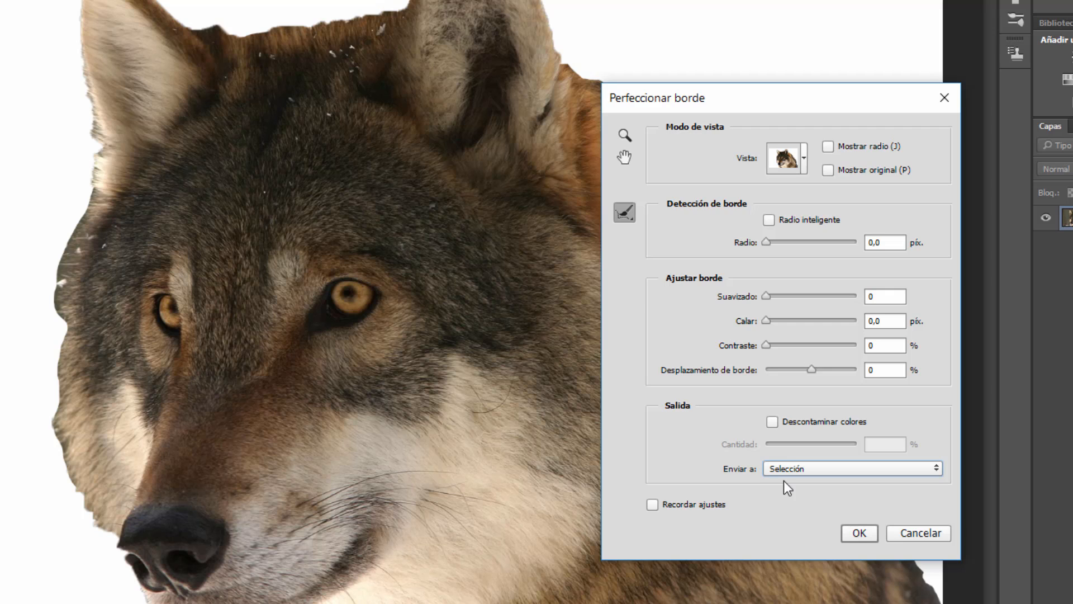